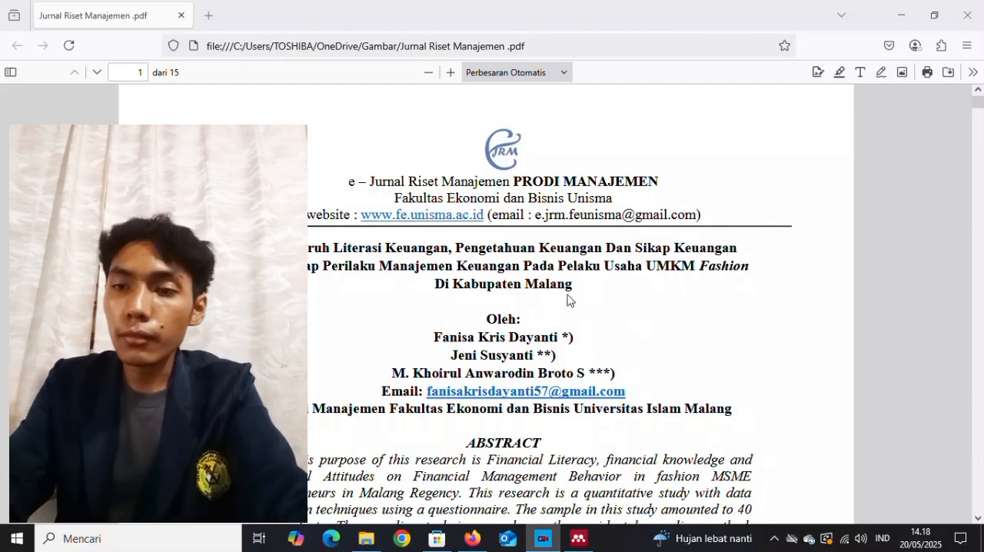
In Mendeley Desktop, start a manual journal article entry and paste the title beginning "Pengaruh Literasi Keuangan, Pengetahuan Keuangan Dan Sikap Keuangan".
{"action": "left_click", "coordinate": [579, 538]}
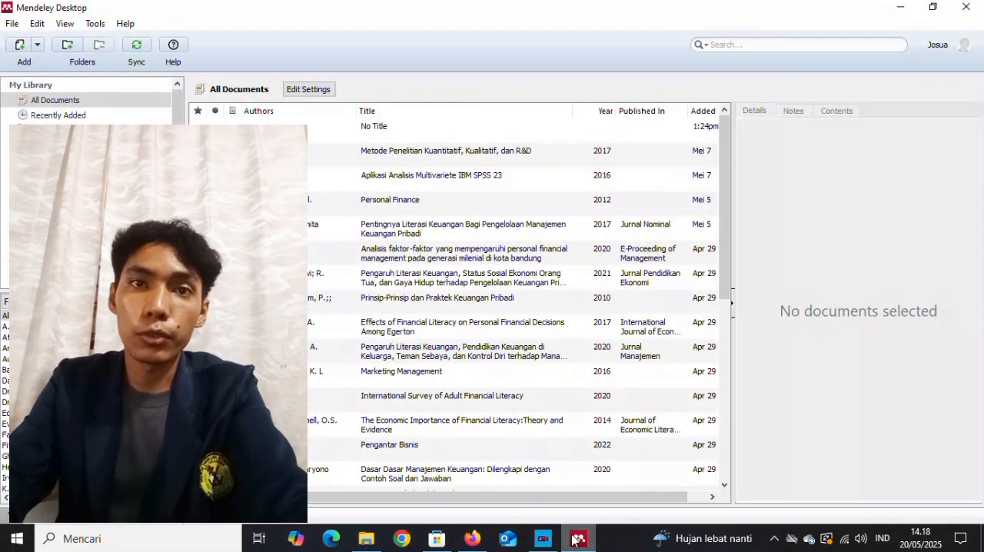
{"action": "left_click", "coordinate": [13, 24]}
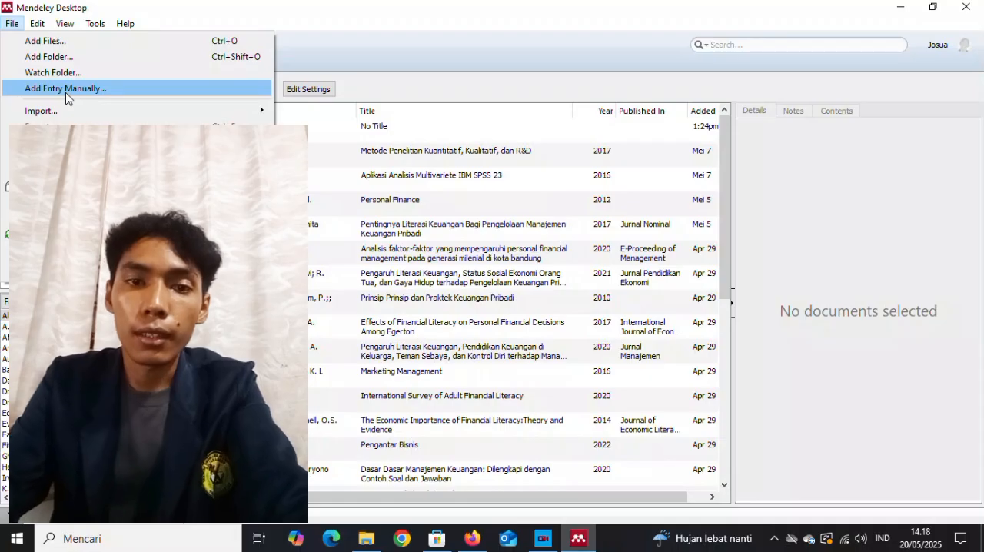
{"action": "left_click", "coordinate": [65, 88]}
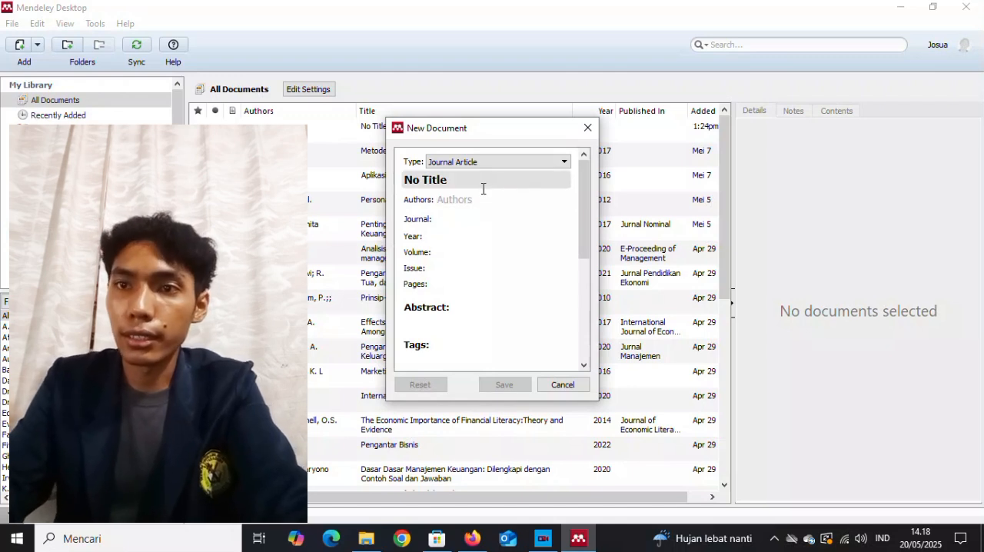
{"action": "left_click_drag", "start_coordinate": [452, 183], "coordinate": [392, 180]}
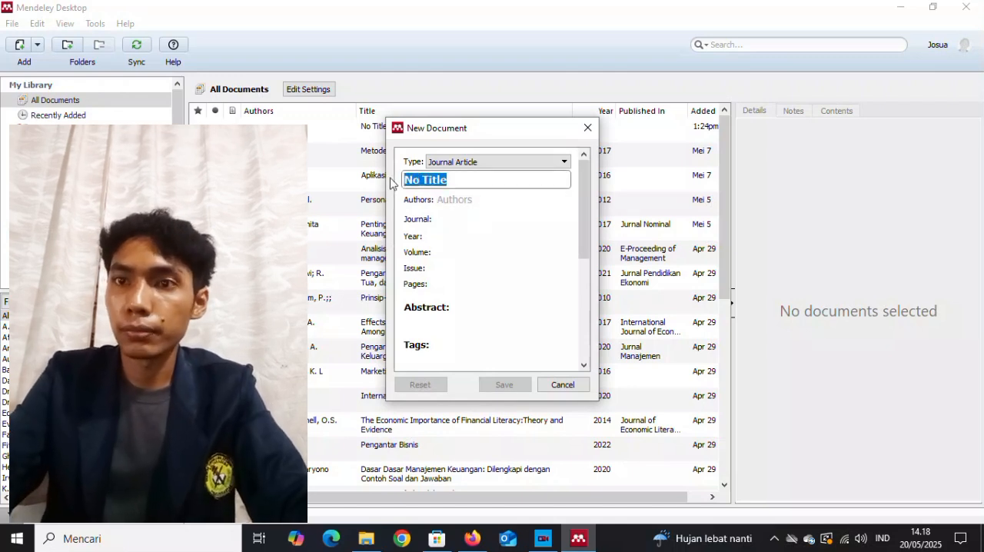
{"action": "key", "text": "ctrl+v"}
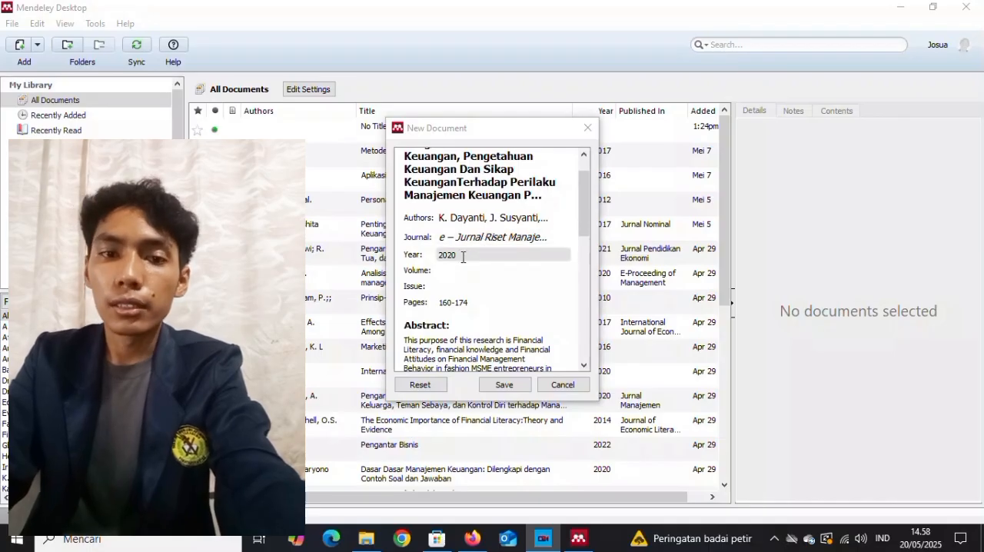
Review the new journal article's fields from the title down to the attached file and save the entry.
{"action": "left_click_drag", "start_coordinate": [584, 220], "coordinate": [610, 181]}
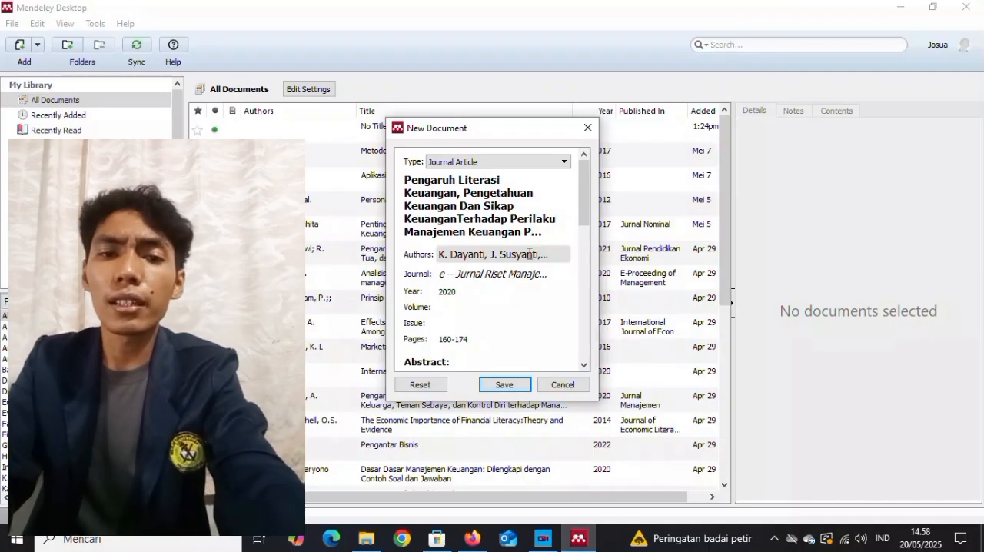
{"action": "left_click_drag", "start_coordinate": [582, 197], "coordinate": [582, 238]}
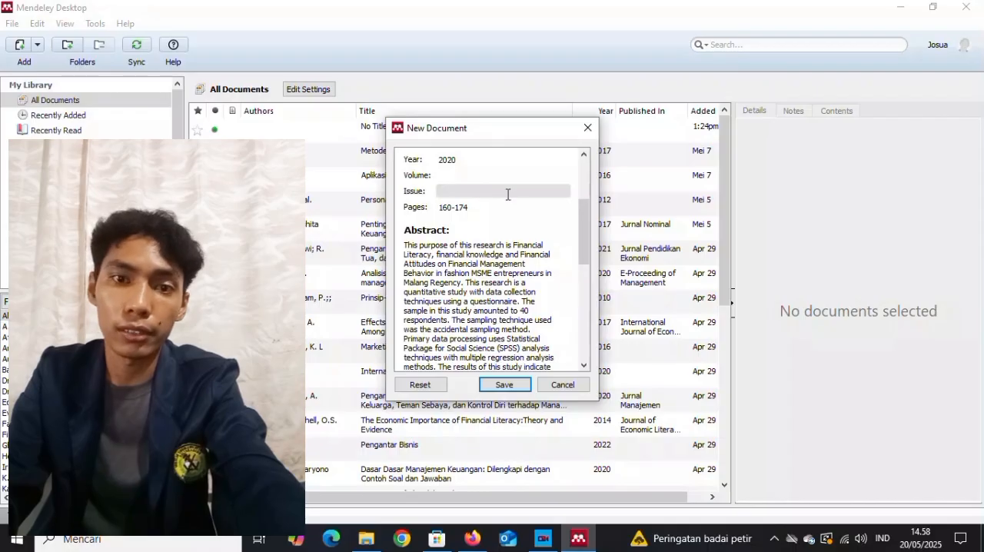
{"action": "left_click_drag", "start_coordinate": [579, 231], "coordinate": [583, 335]}
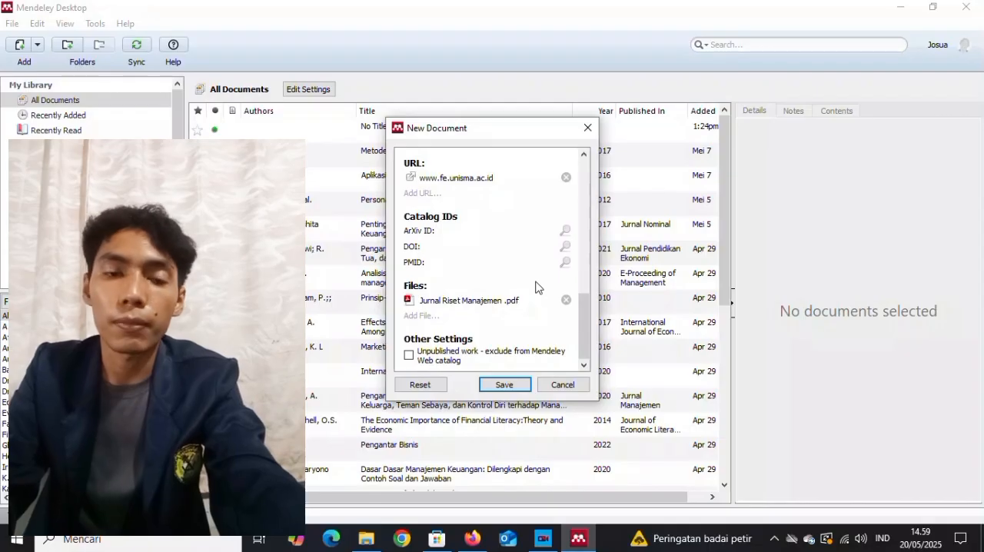
{"action": "left_click", "coordinate": [505, 384]}
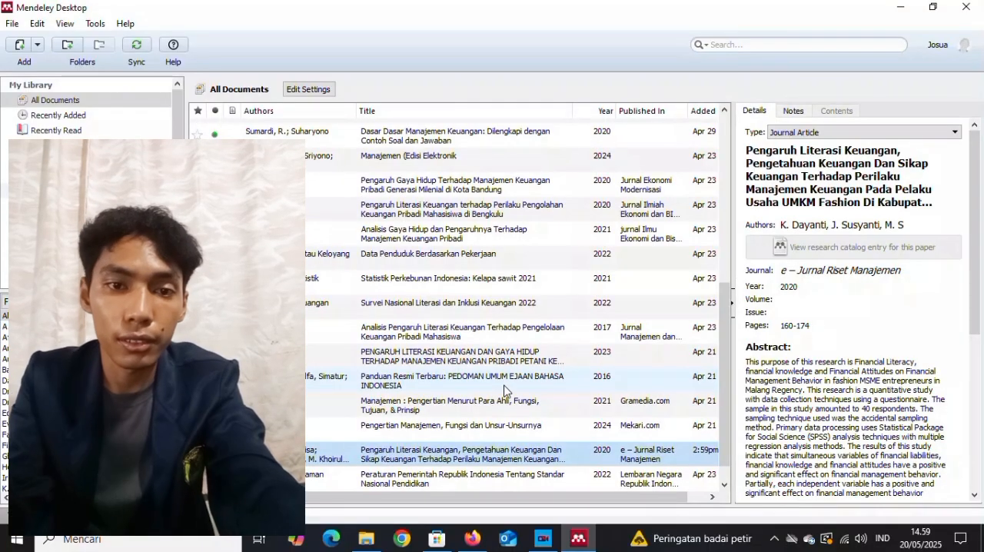
View the details of the "Pengertian Manajemen, Fungsi dan Unsur-Unsurnya" entry and of the newly saved "Pengaruh Literasi Keuangan" journal article.
{"action": "left_click", "coordinate": [485, 433]}
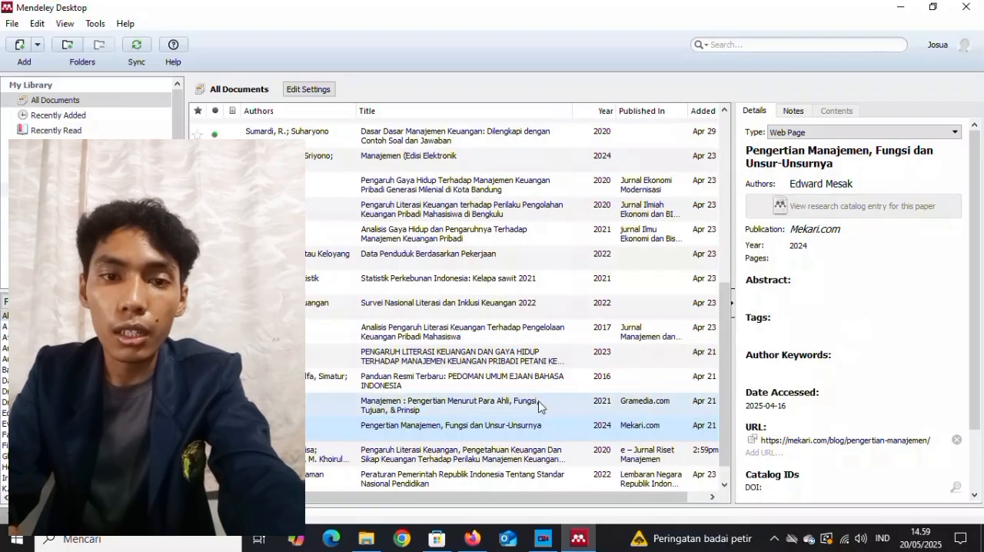
{"action": "left_click", "coordinate": [460, 455]}
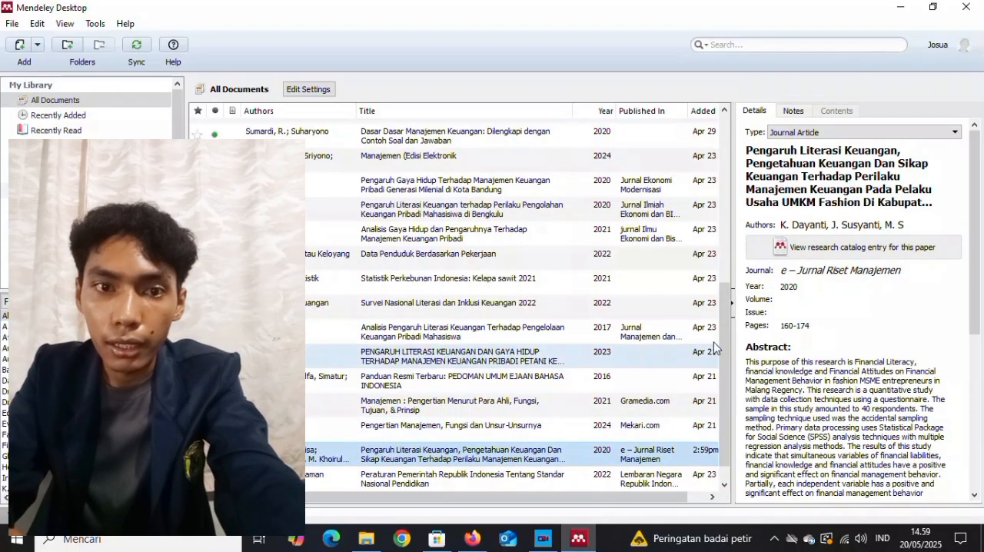
{"action": "mouse_move", "coordinate": [973, 234]}
{"action": "left_mouse_down"}
{"action": "mouse_move", "coordinate": [981, 342]}
{"action": "mouse_move", "coordinate": [978, 237]}
{"action": "left_mouse_up"}
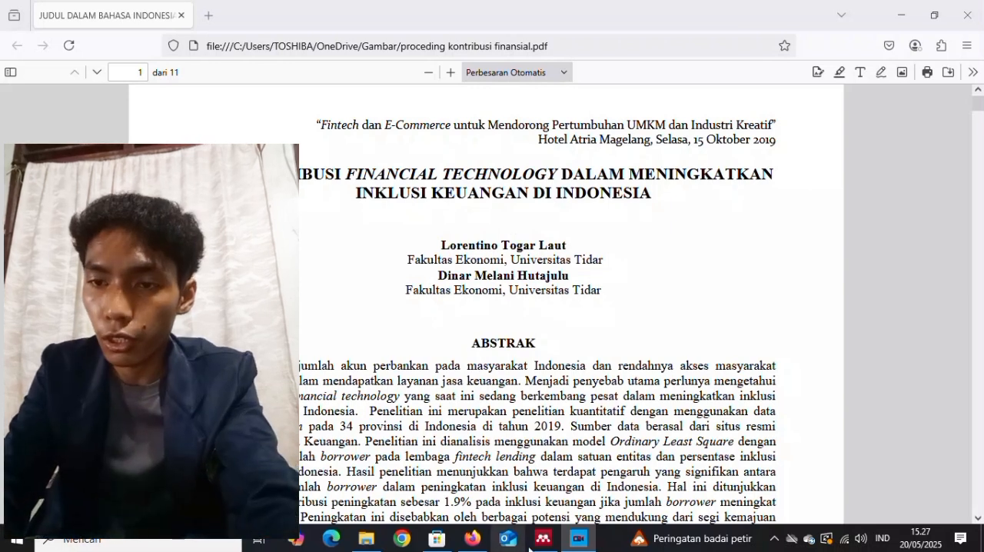
Switch to Mendeley Desktop and start another manual entry with the document type Conference Proceedings.
{"action": "left_click", "coordinate": [541, 540]}
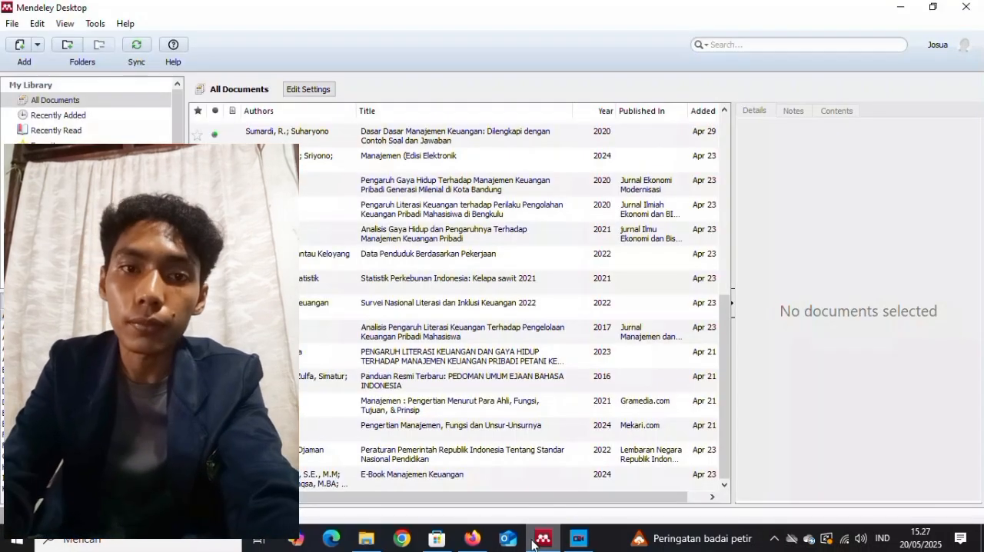
{"action": "left_click", "coordinate": [11, 23]}
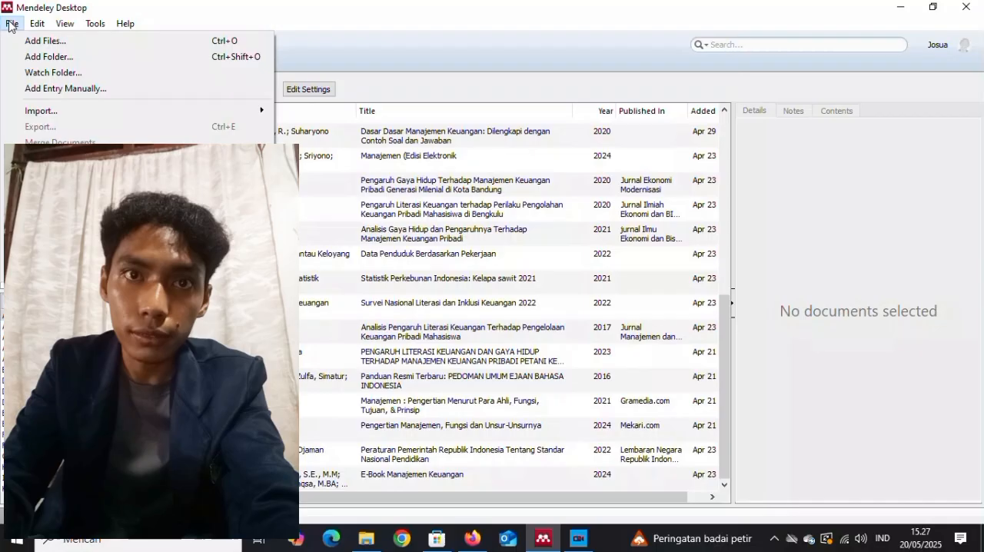
{"action": "left_click", "coordinate": [57, 89]}
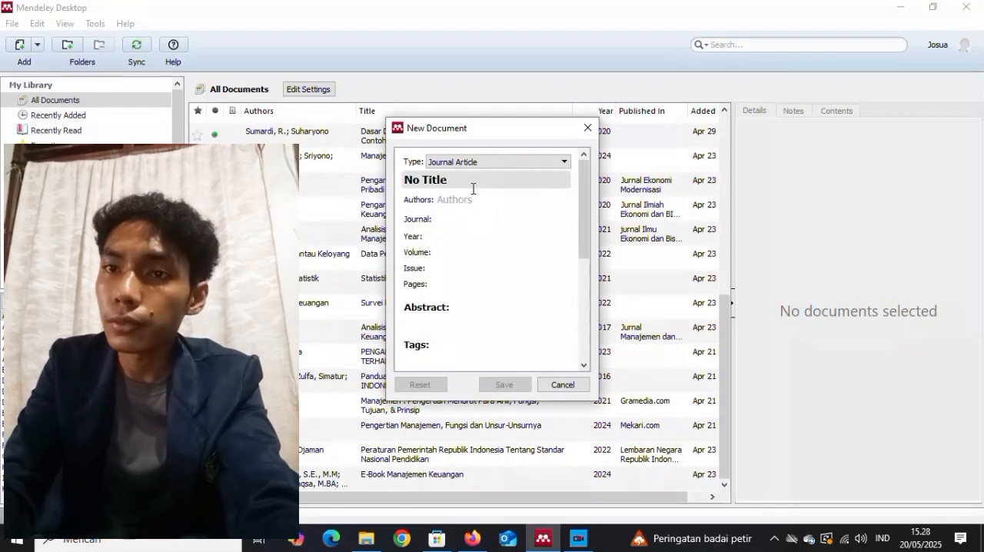
{"action": "left_click", "coordinate": [551, 163]}
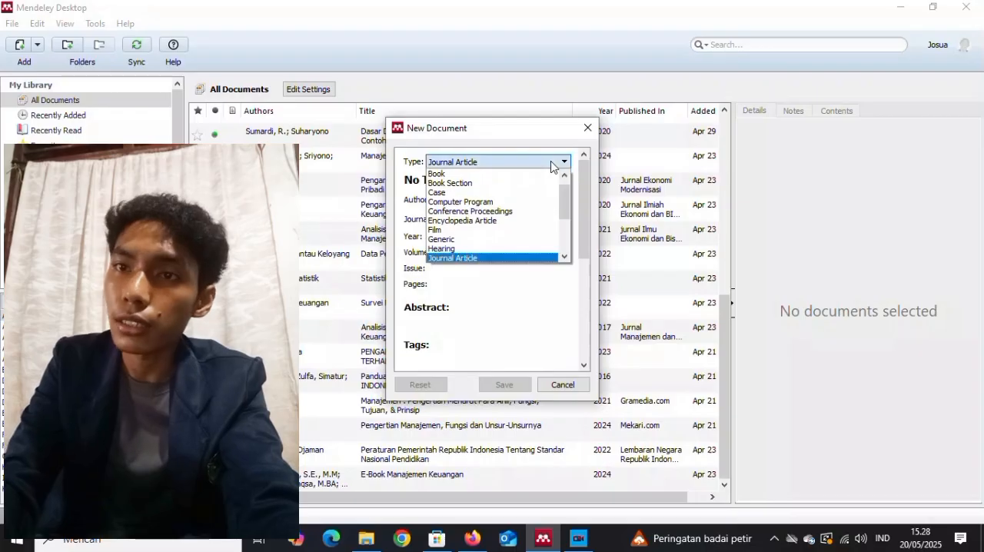
{"action": "left_click", "coordinate": [527, 211]}
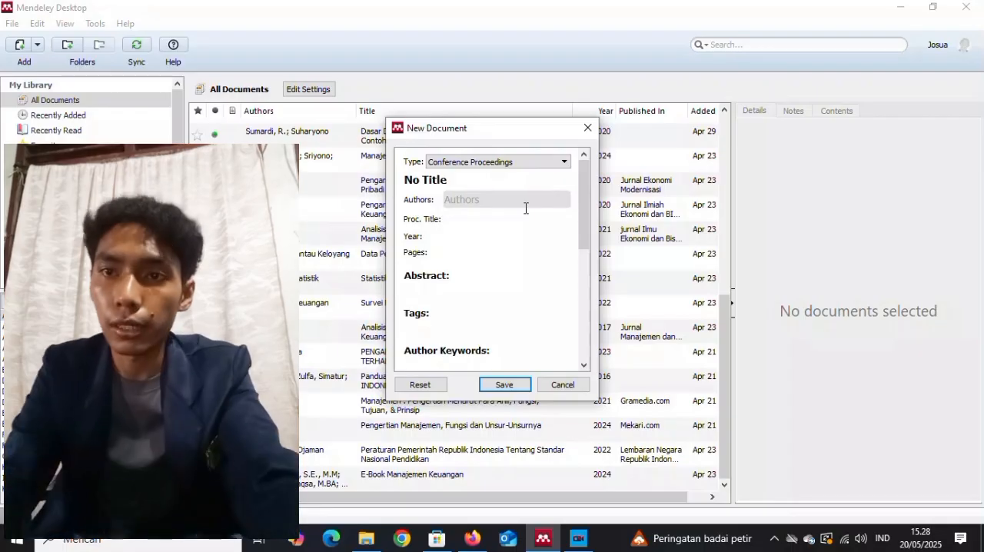
Replace the placeholder title with "Kontribusi Finansial Teknologi Dalam Meningkatkan Inklusi Keuangan Di Indonesia".
{"action": "left_click", "coordinate": [492, 180]}
{"action": "key", "text": "BackSpace"}
{"action": "key", "text": "BackSpace"}
{"action": "key", "text": "BackSpace"}
{"action": "key", "text": "BackSpace"}
{"action": "key", "text": "BackSpace"}
{"action": "key", "text": "BackSpace"}
{"action": "key", "text": "BackSpace"}
{"action": "key", "text": "BackSpace"}
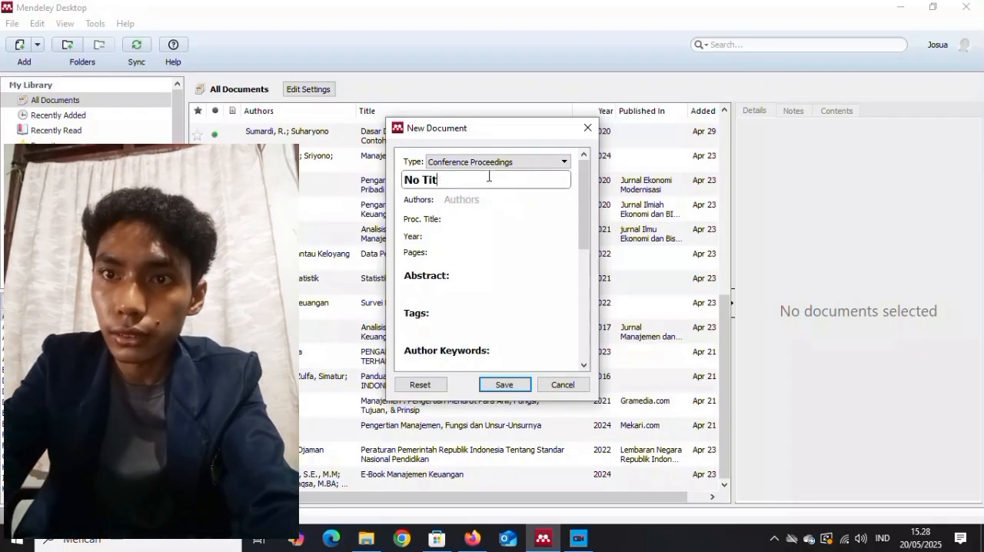
{"action": "type", "text": "Ko"}
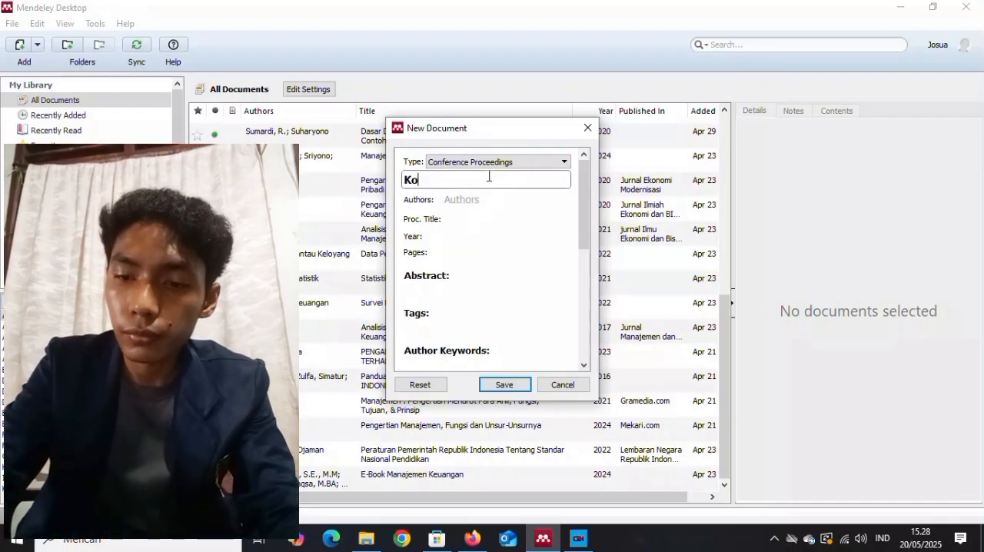
{"action": "type", "text": "ntribusi"}
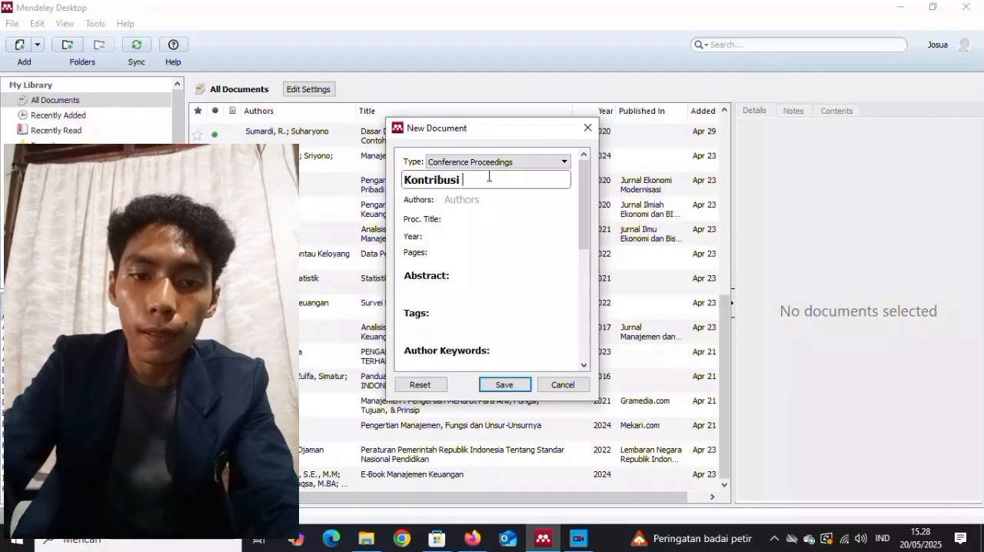
{"action": "type", "text": " F"}
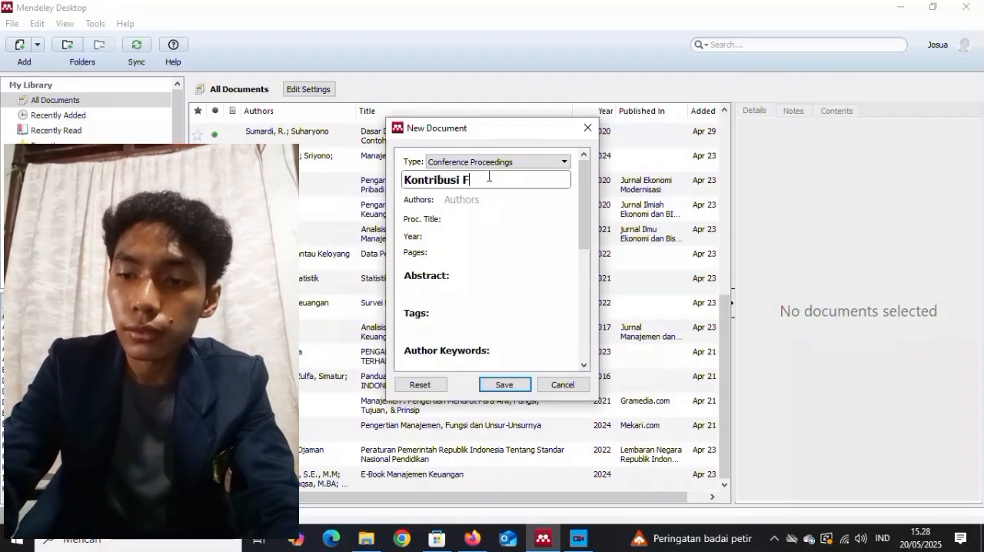
{"action": "type", "text": "inansial"}
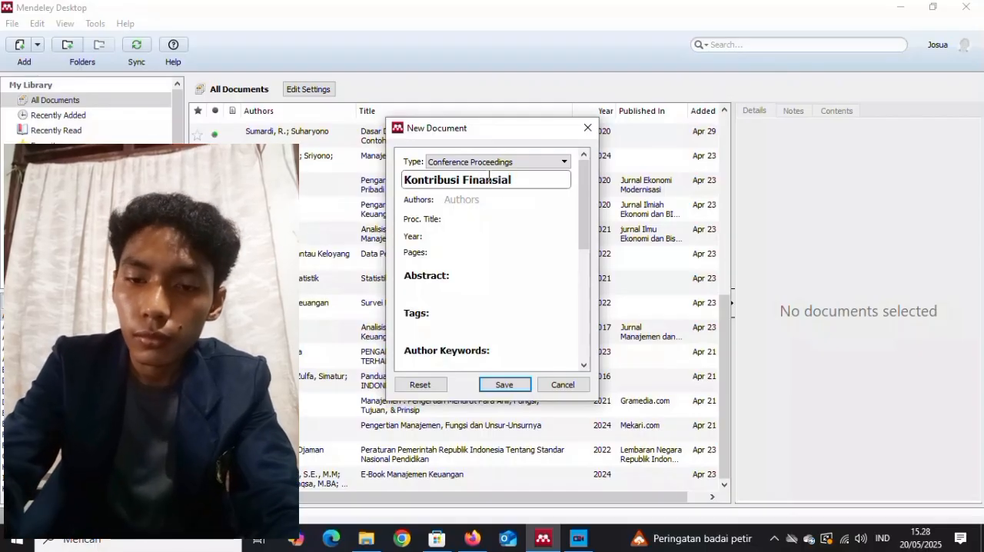
{"action": "type", "text": " Teknologi"}
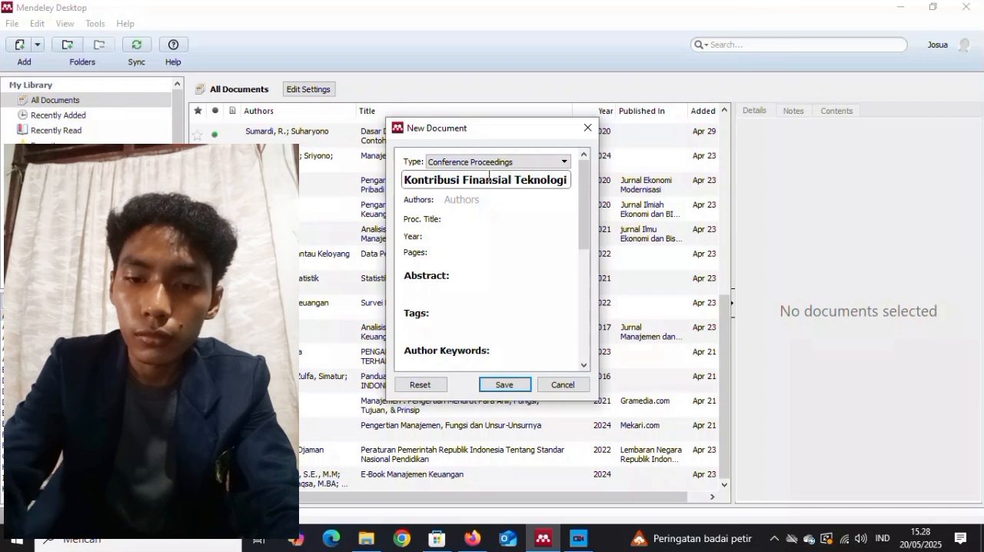
{"action": "type", "text": " Dalam"}
{"action": "type", "text": "Meningkatkan"}
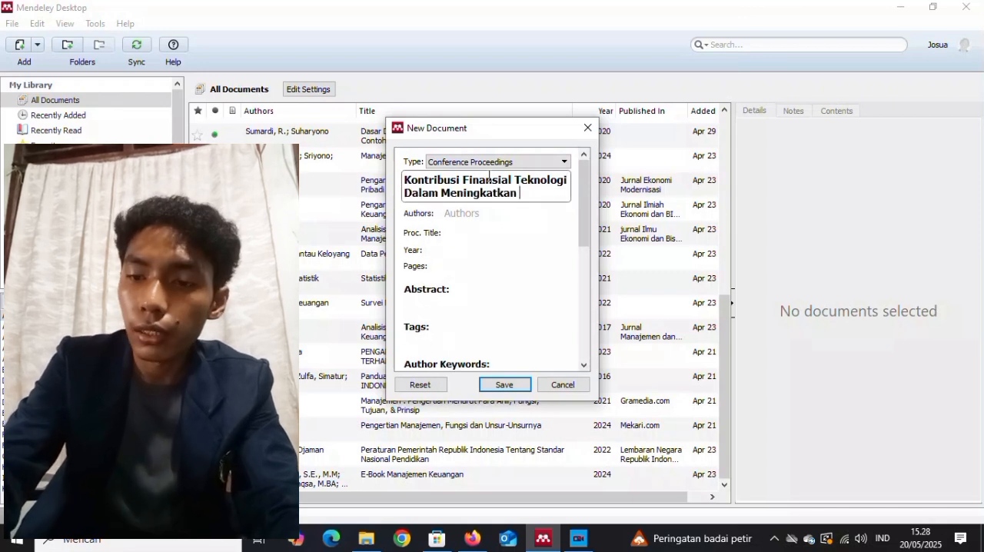
{"action": "type", "text": " Inklusi Keuangan D"}
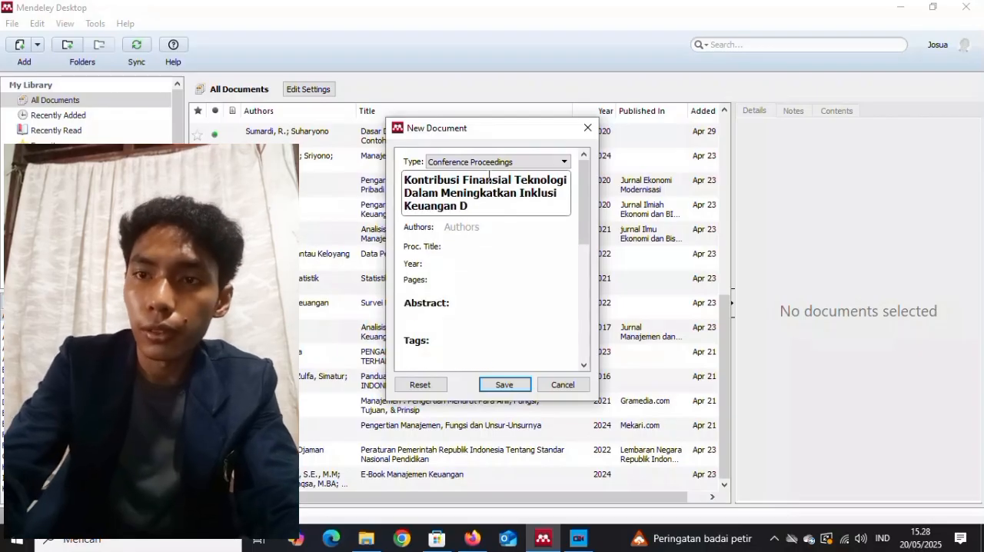
{"action": "type", "text": "i Indonesia"}
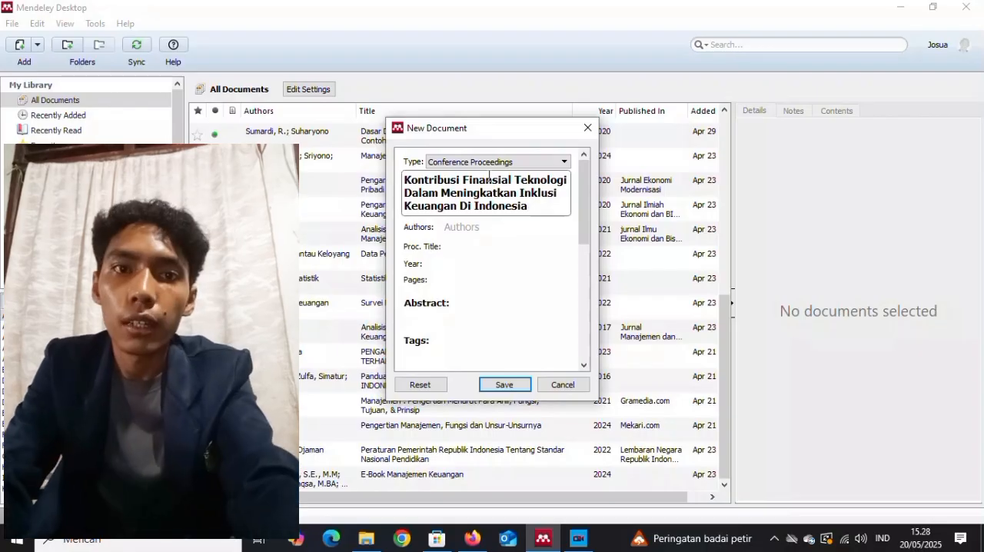
Enter the paper's two authors on separate lines, each with the name parts separated by a comma.
{"action": "left_click", "coordinate": [452, 228]}
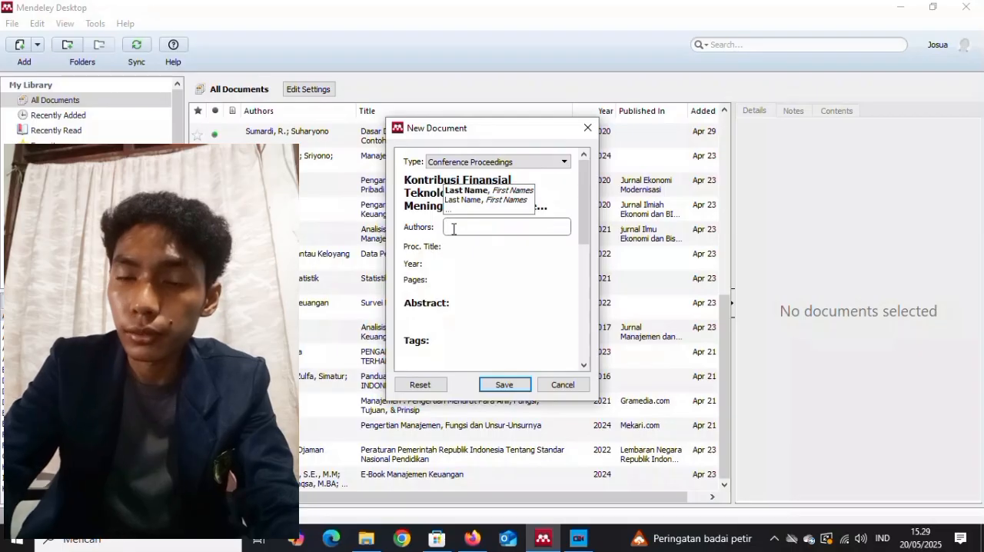
{"action": "type", "text": "Loren"}
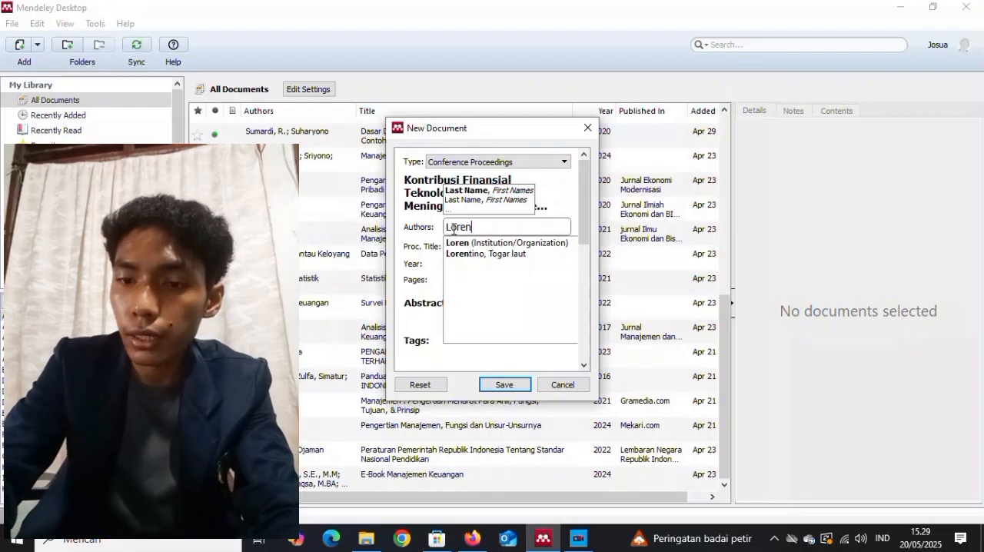
{"action": "type", "text": "tino, Togar"}
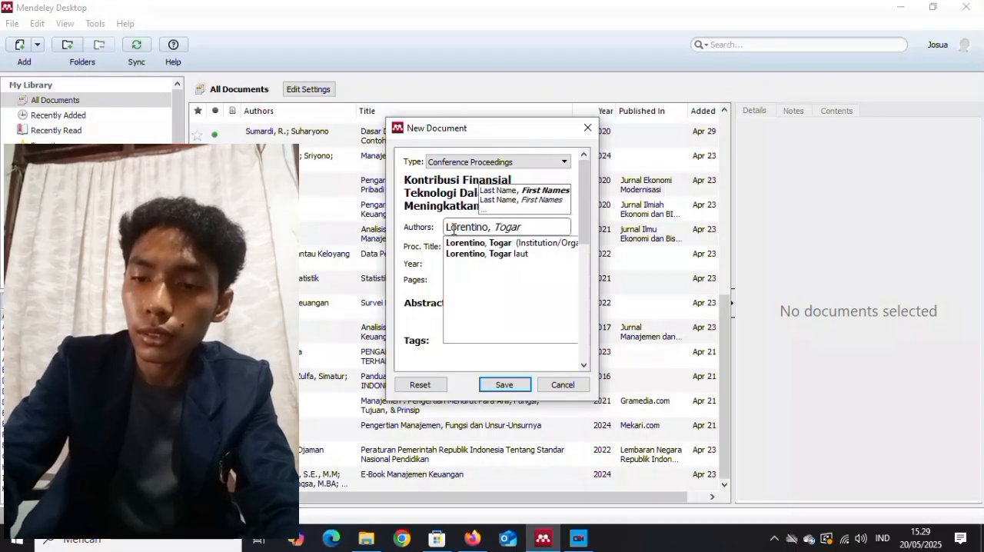
{"action": "type", "text": " Laut"}
{"action": "key", "text": "Return"}
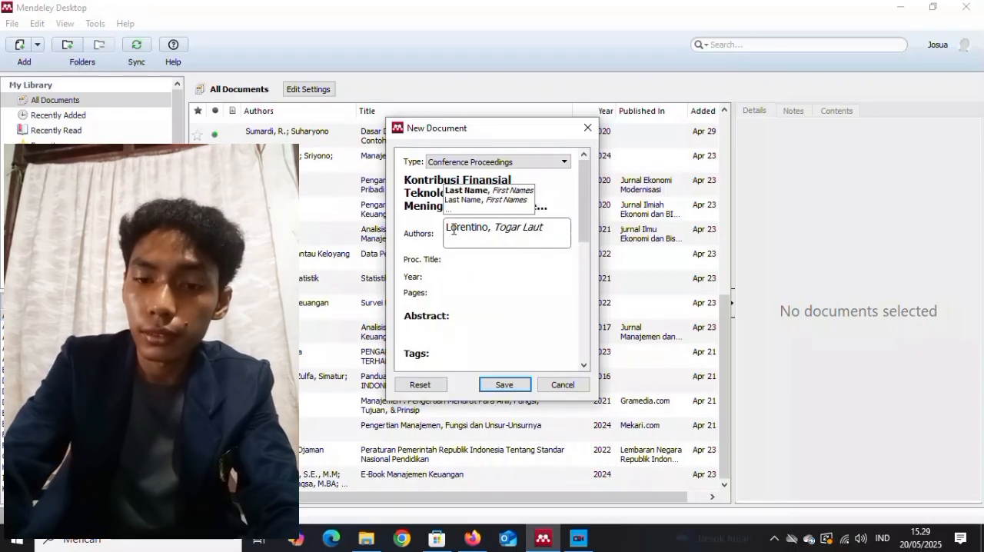
{"action": "type", "text": "Dinar, "}
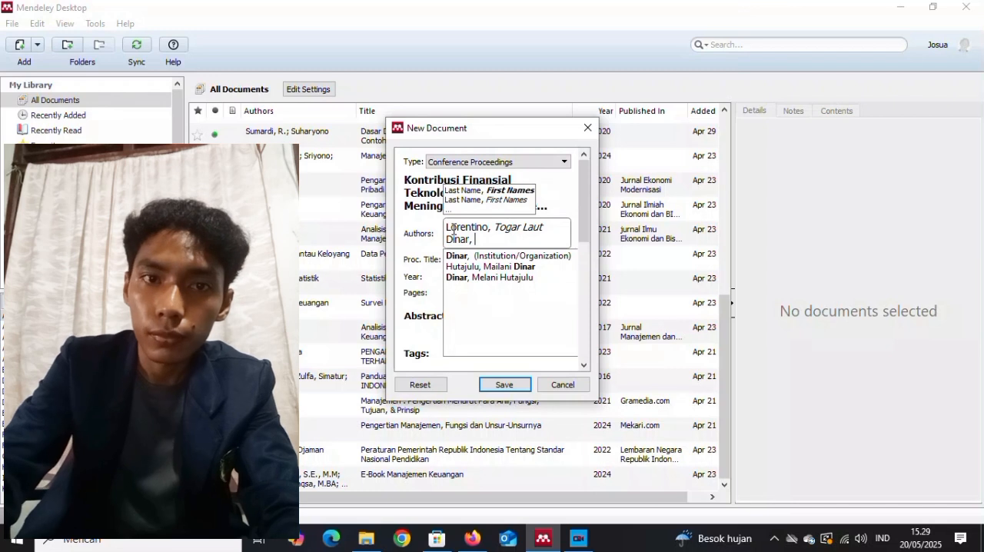
{"action": "type", "text": "Melani H"}
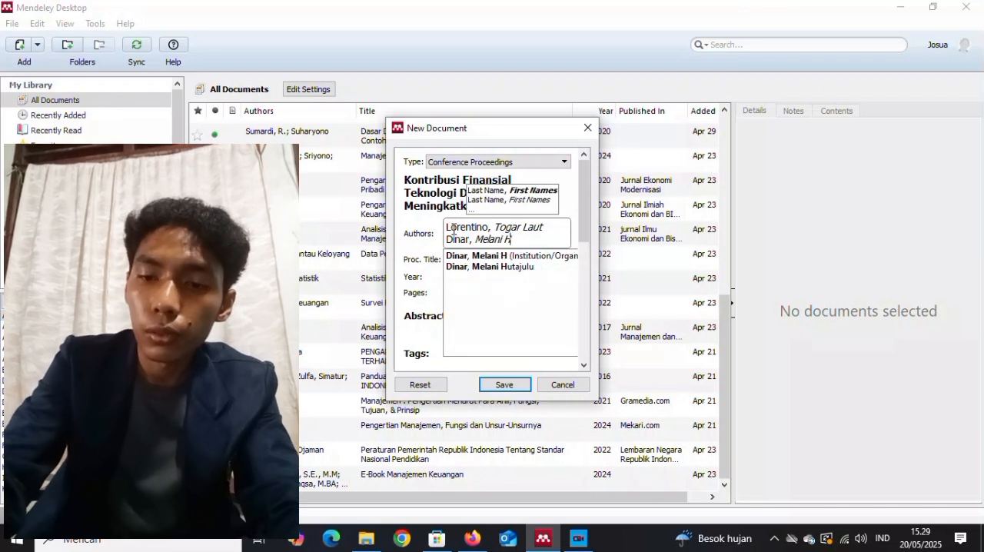
{"action": "type", "text": "utajulu"}
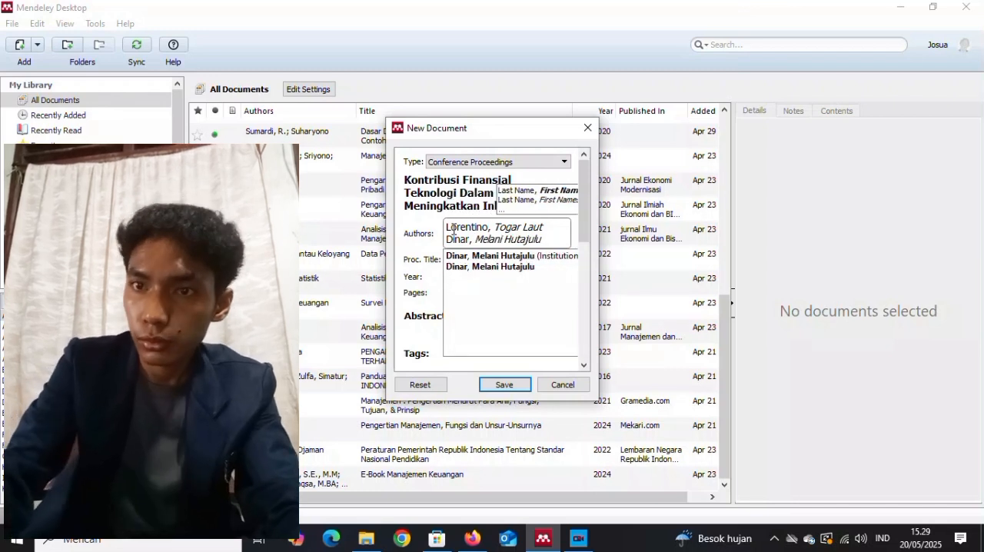
Paste the seminar name beginning "Seminar Nasional Dan Call" and ending "Mendorong Pertumbuhan UMKM di Industri Kreatif" as the proceedings title.
{"action": "left_click", "coordinate": [415, 262]}
{"action": "left_click", "coordinate": [452, 248]}
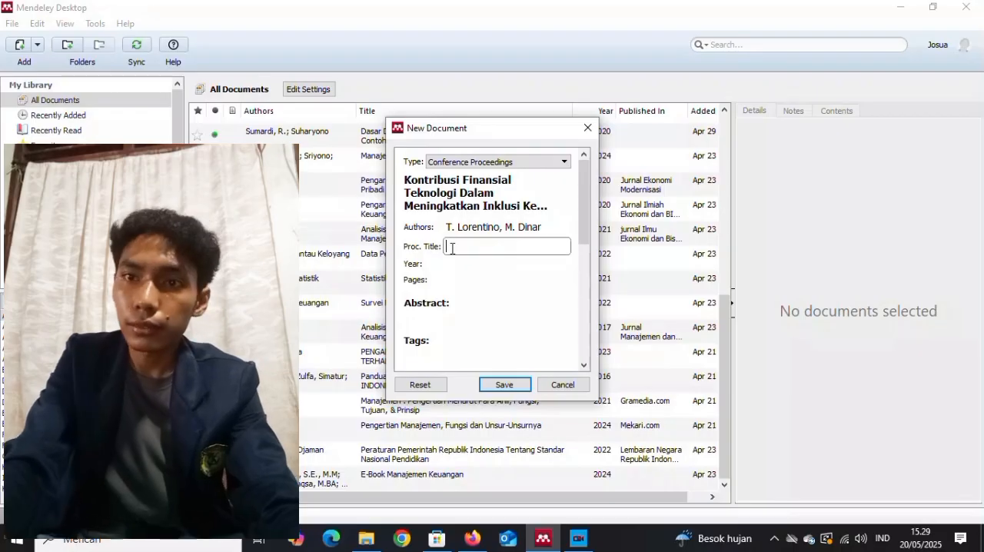
{"action": "key", "text": "ctrl+v"}
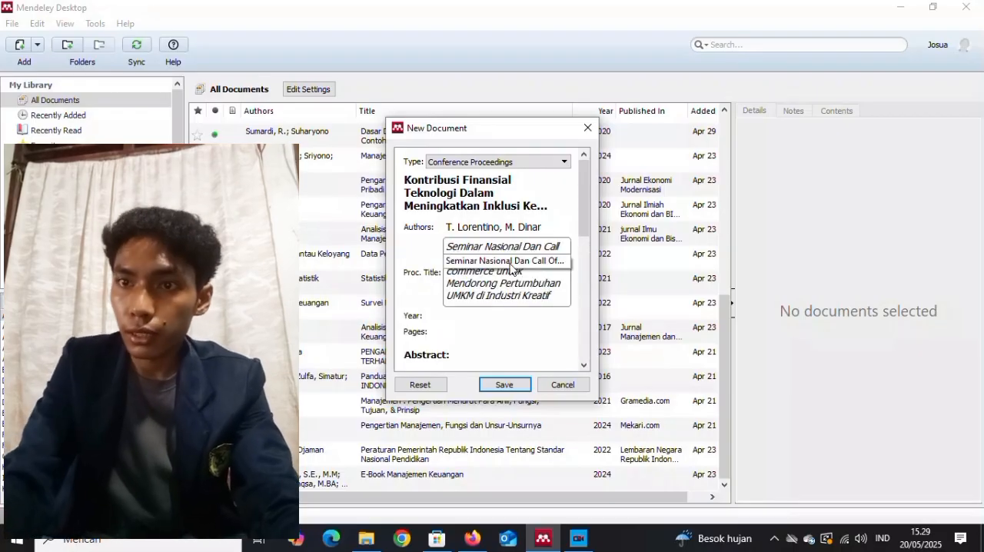
Set the proceedings entry's year to 2019 and its page range to 329-336.
{"action": "left_click", "coordinate": [494, 311]}
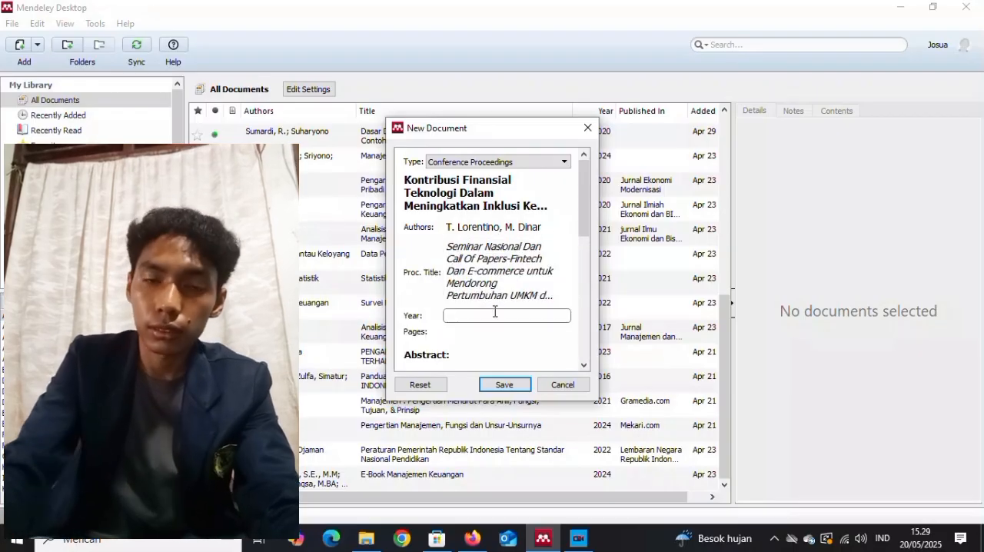
{"action": "type", "text": "2019"}
{"action": "left_click", "coordinate": [483, 332]}
{"action": "type", "text": "329-"}
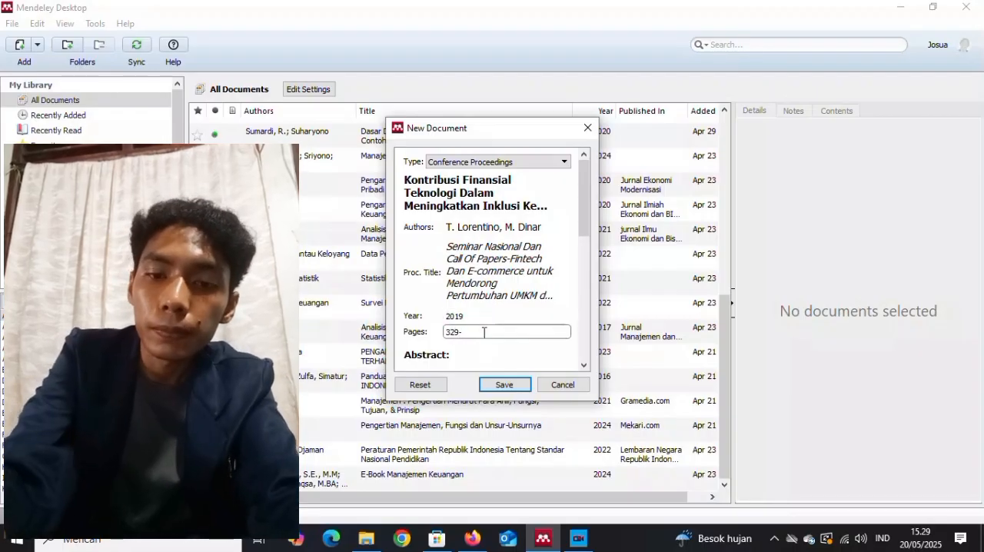
Enter the publisher using the suggested faculty name and remove its stray "<", giving "Fakultas Ekonomi Universitas TIdar".
{"action": "scroll", "coordinate": [578, 257], "scroll_direction": "down", "scroll_amount": 3}
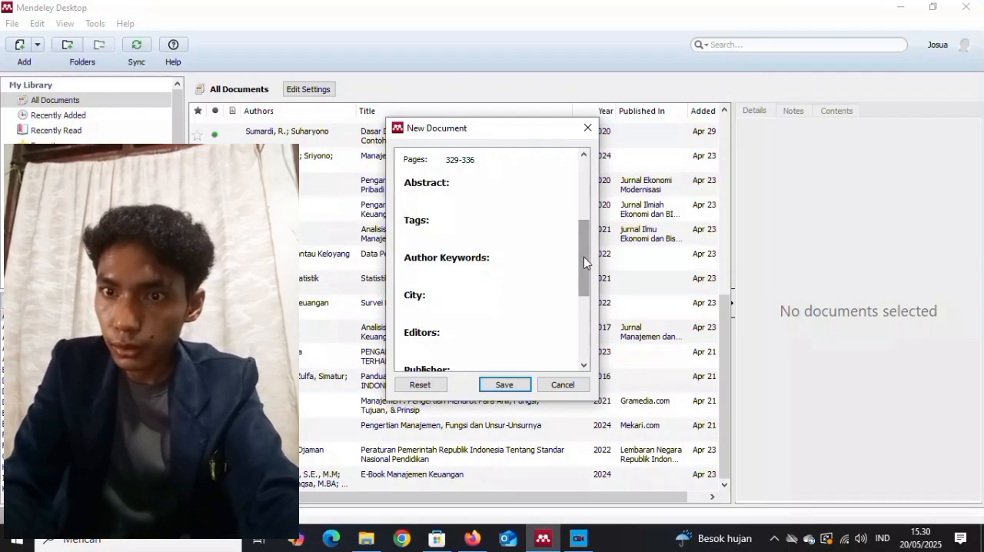
{"action": "left_click_drag", "start_coordinate": [584, 257], "coordinate": [584, 287]}
{"action": "left_click", "coordinate": [496, 299]}
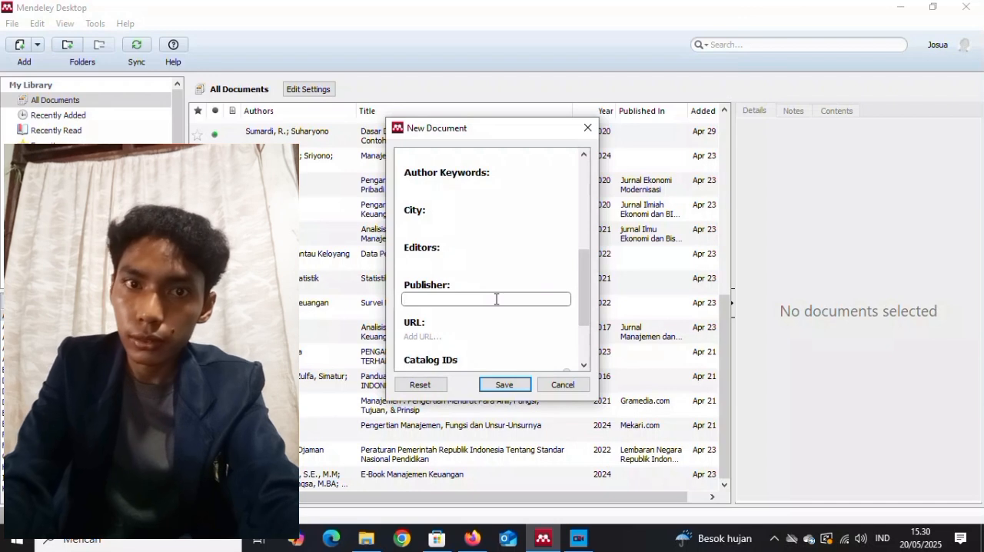
{"action": "type", "text": "Fakultas "}
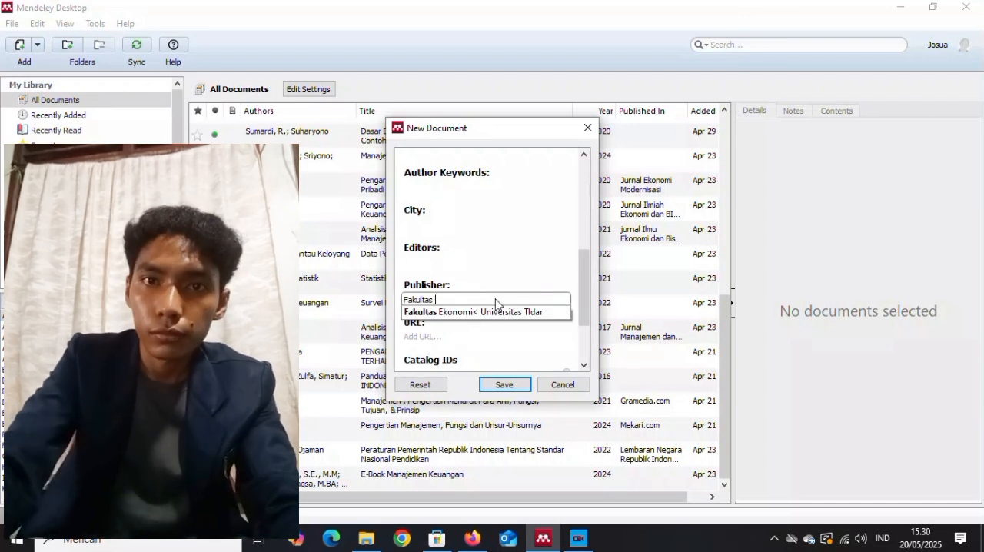
{"action": "type", "text": "E"}
{"action": "left_click", "coordinate": [495, 313]}
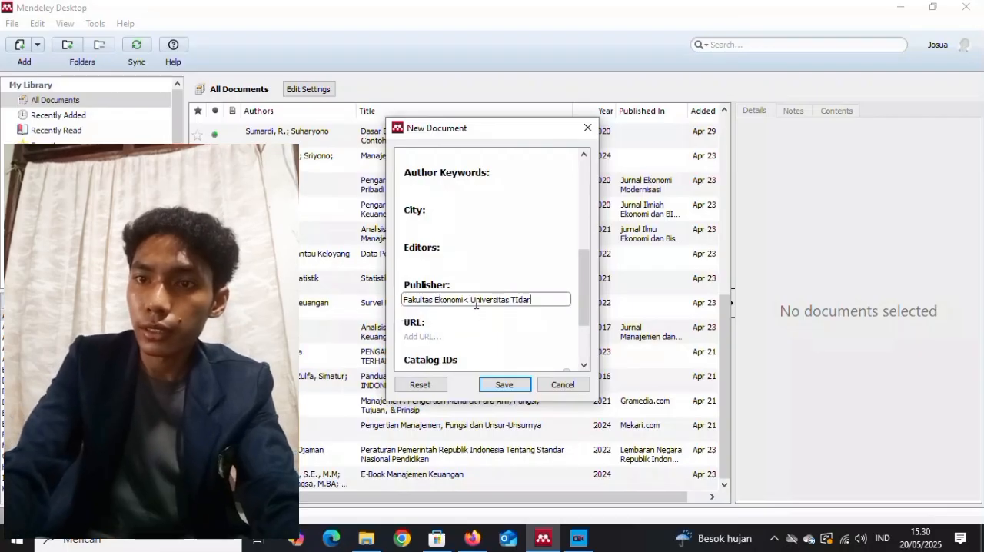
{"action": "left_click", "coordinate": [474, 302]}
{"action": "key", "text": "BackSpace"}
{"action": "key", "text": "BackSpace"}
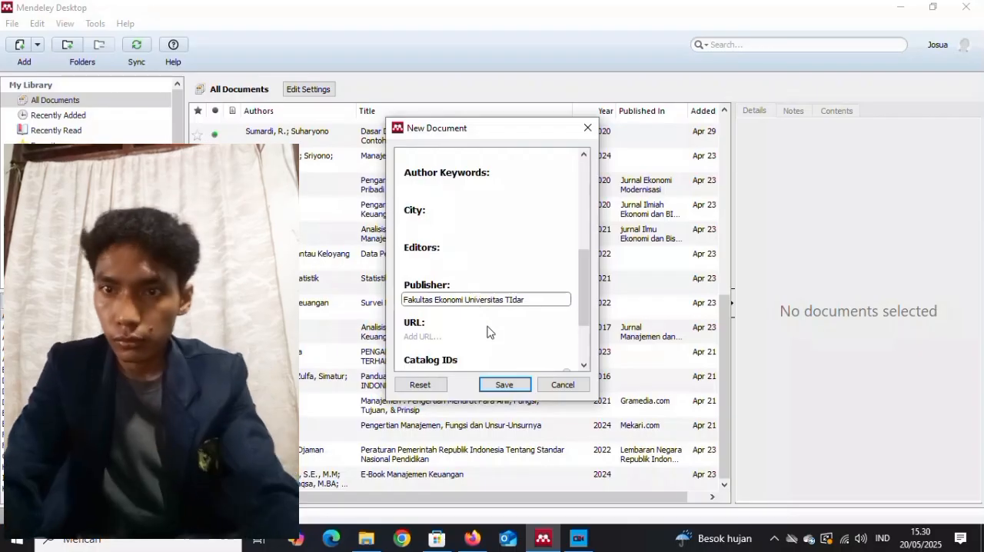
Set the proceedings entry's city to Magelang.
{"action": "left_click", "coordinate": [479, 335]}
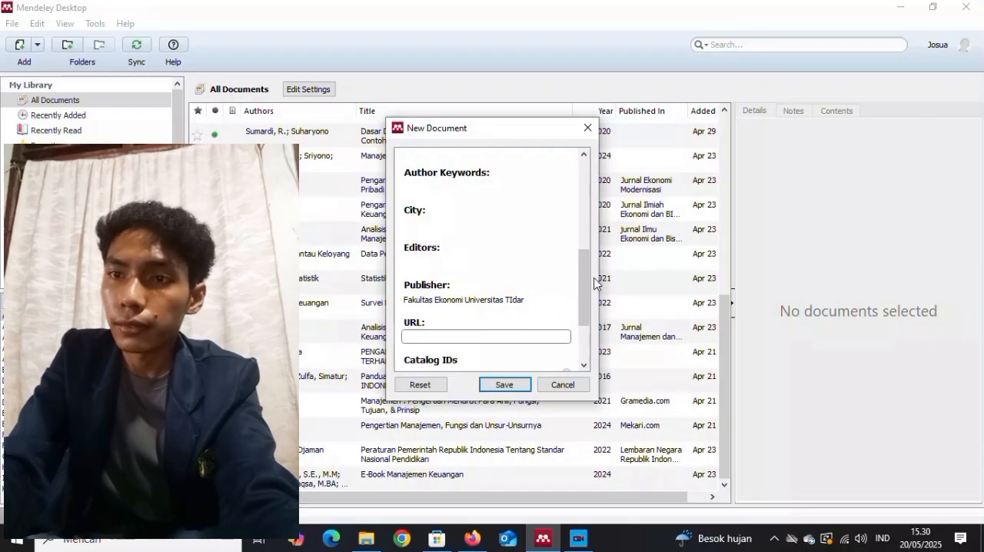
{"action": "scroll", "coordinate": [576, 263], "scroll_direction": "up", "scroll_amount": 2}
{"action": "left_click", "coordinate": [475, 271]}
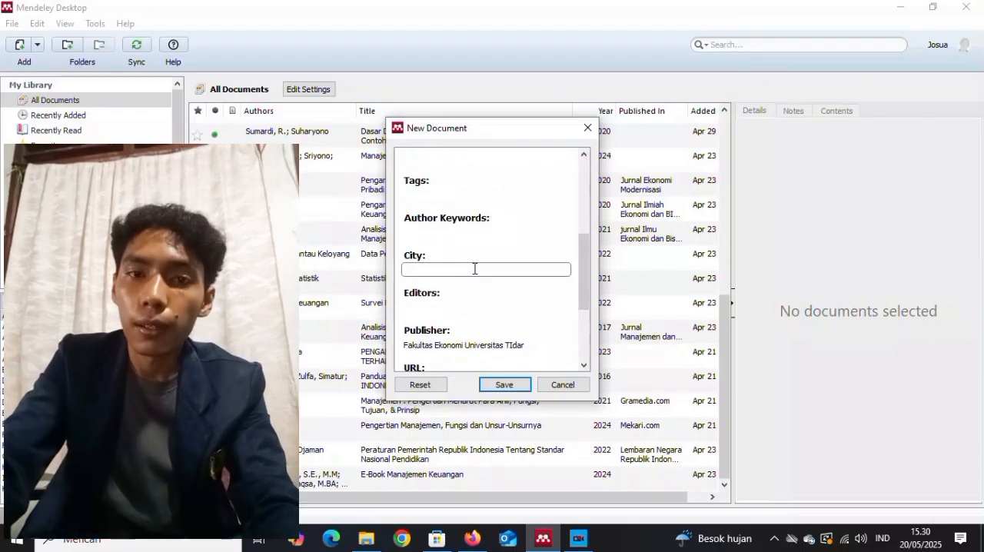
{"action": "type", "text": "Magelang"}
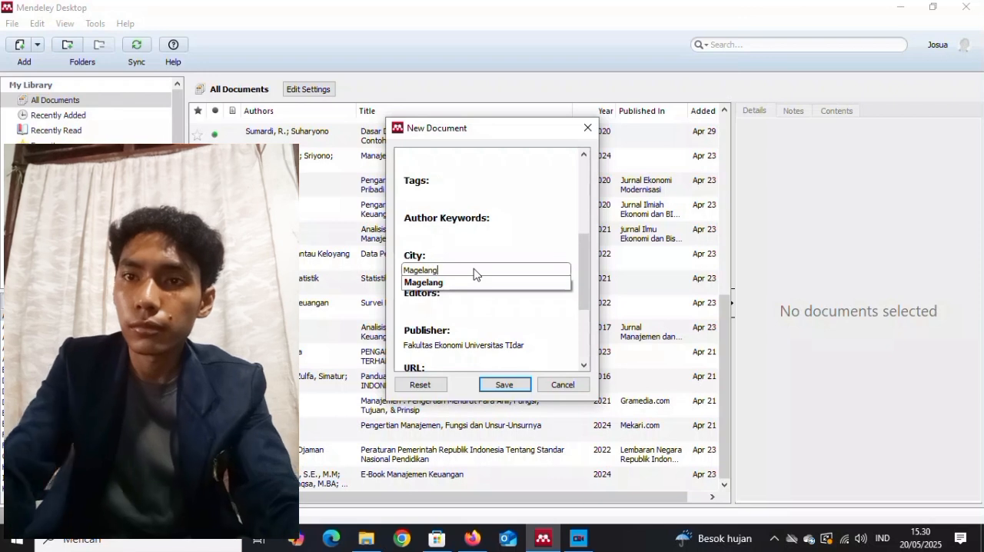
Attach the PDF "proceding kontribusi finansial" from the Gambar folder to the entry and save the new document.
{"action": "left_click_drag", "start_coordinate": [583, 255], "coordinate": [585, 364]}
{"action": "left_click", "coordinate": [468, 314]}
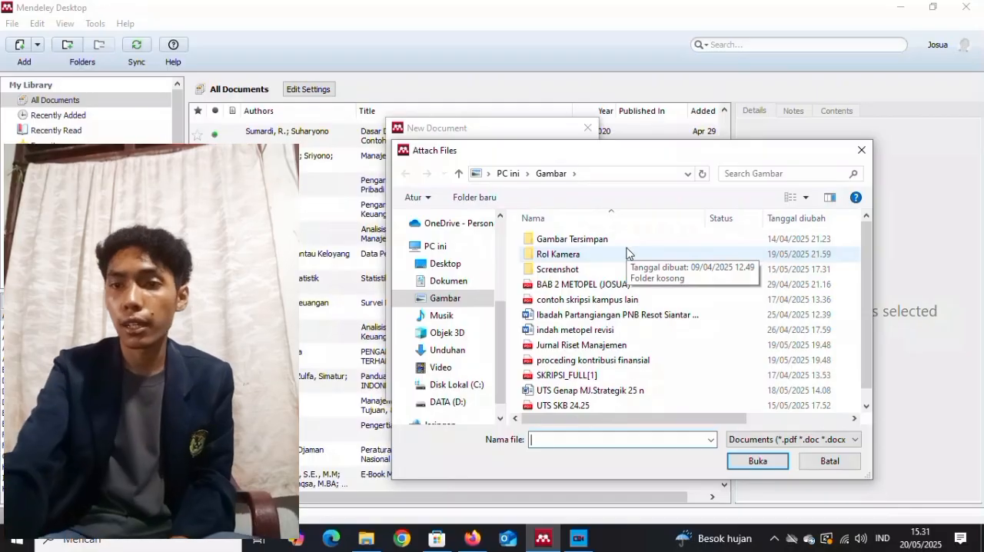
{"action": "left_click", "coordinate": [648, 360]}
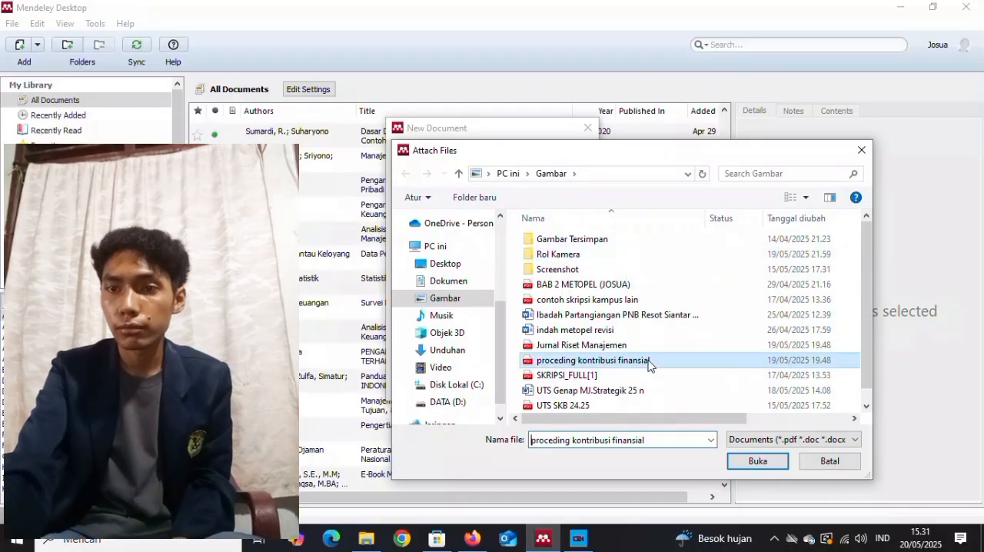
{"action": "left_click", "coordinate": [752, 463]}
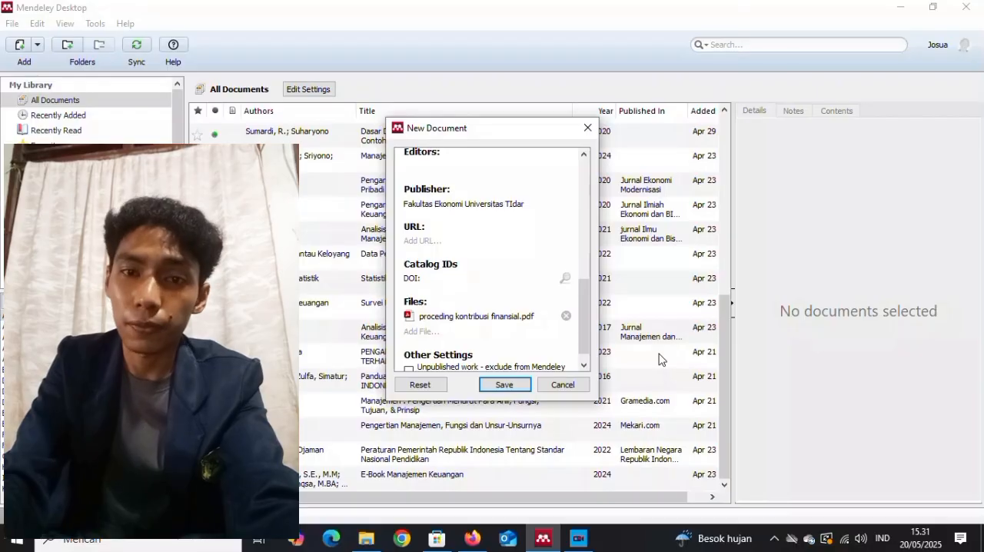
{"action": "left_click", "coordinate": [504, 385]}
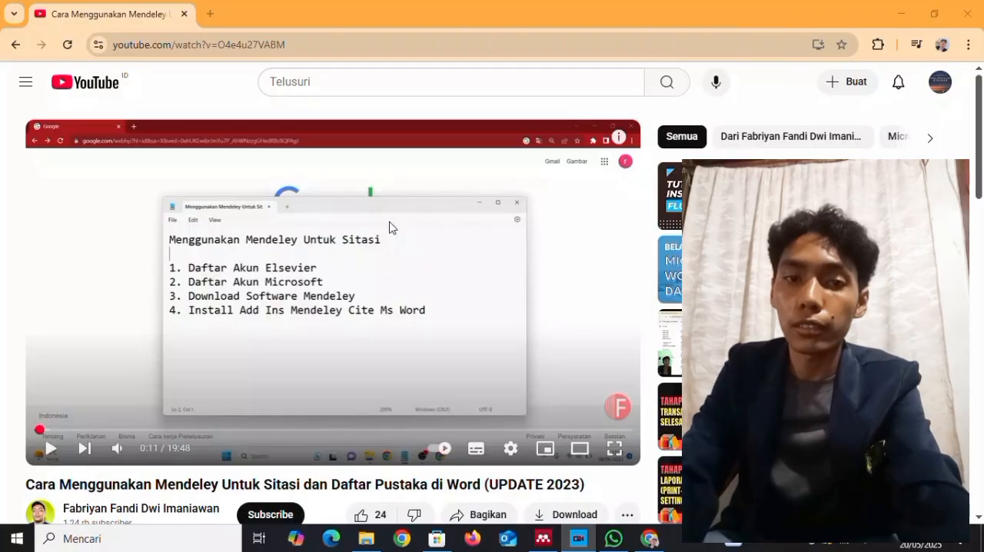
Switch to Mendeley Desktop and start another manual entry with the document type Film.
{"action": "left_click", "coordinate": [544, 539]}
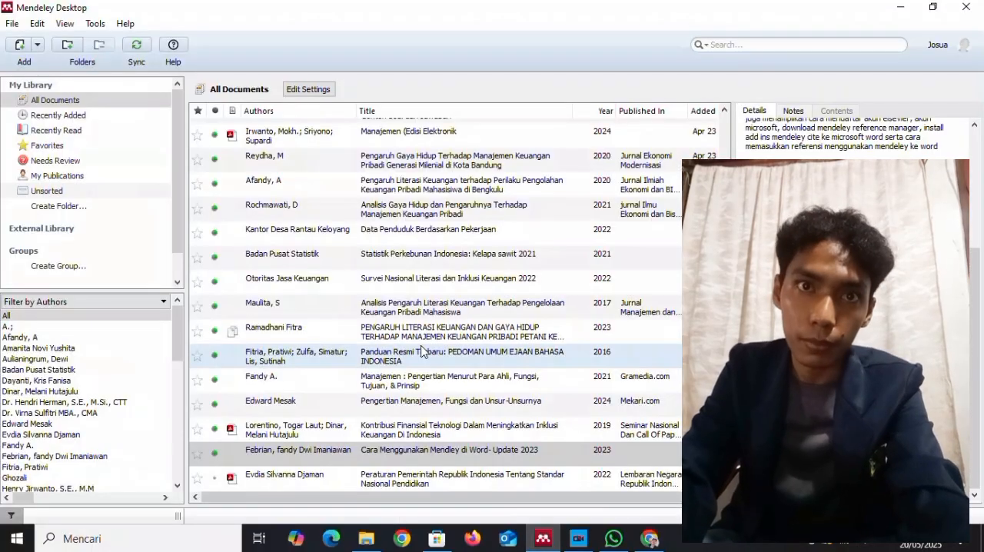
{"action": "left_click", "coordinate": [16, 24]}
{"action": "left_click", "coordinate": [42, 89]}
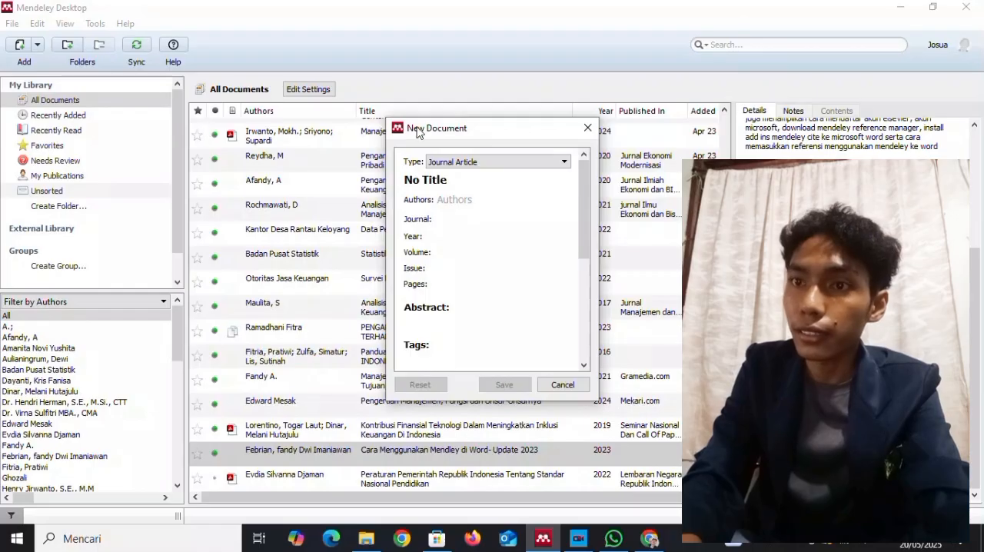
{"action": "left_click", "coordinate": [565, 162]}
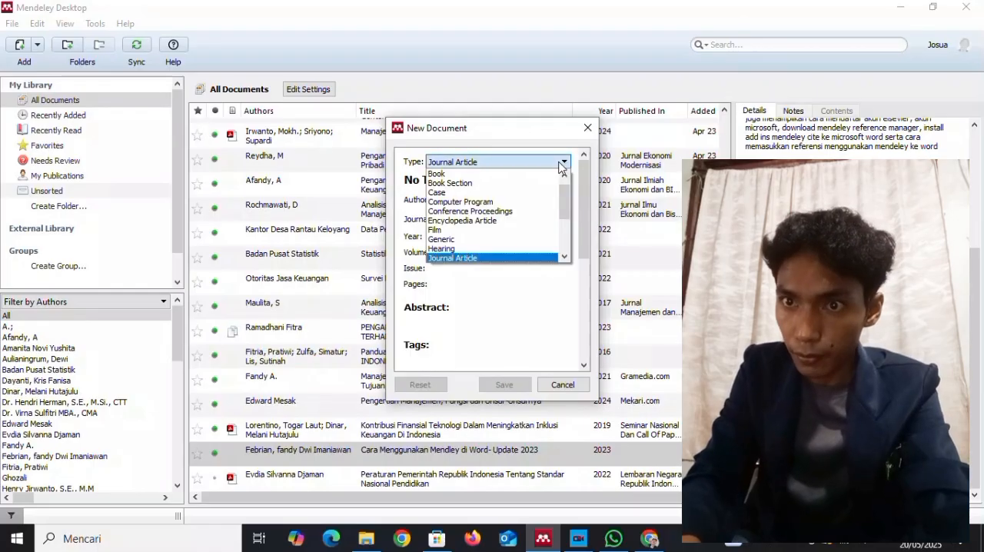
{"action": "left_click", "coordinate": [518, 230]}
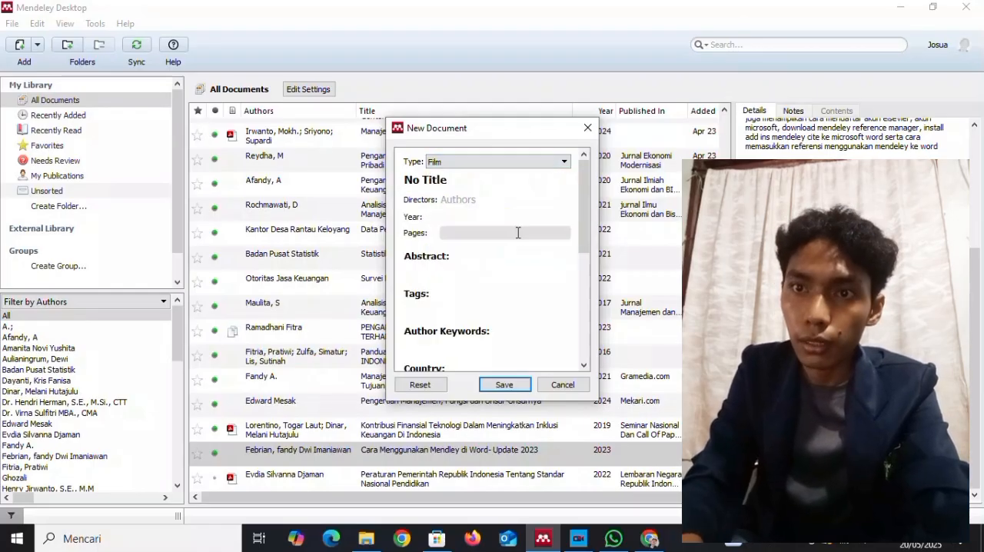
Replace the placeholder title with "Cara Menggunakan Mendley di Word - Update 2023".
{"action": "left_click", "coordinate": [483, 199]}
{"action": "left_click", "coordinate": [472, 215]}
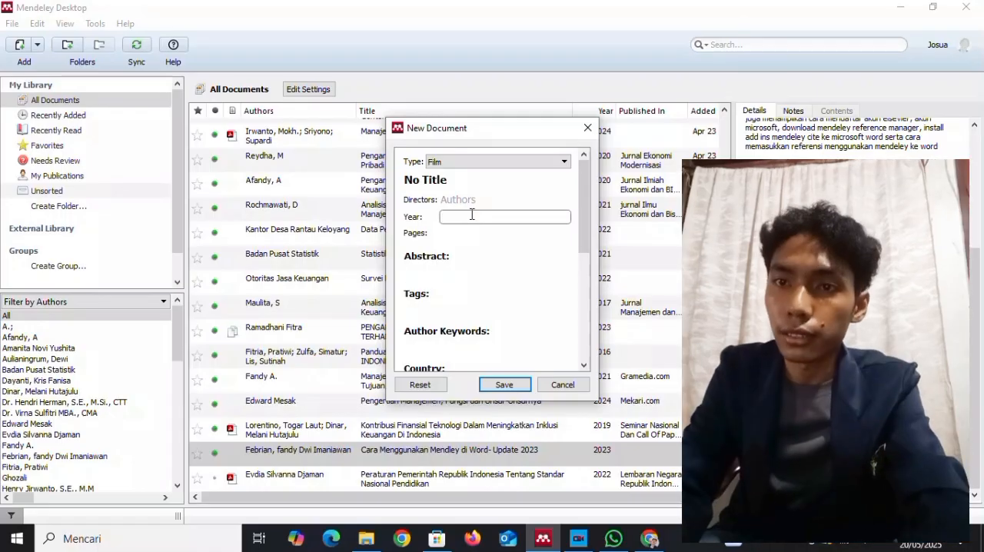
{"action": "left_click", "coordinate": [463, 180]}
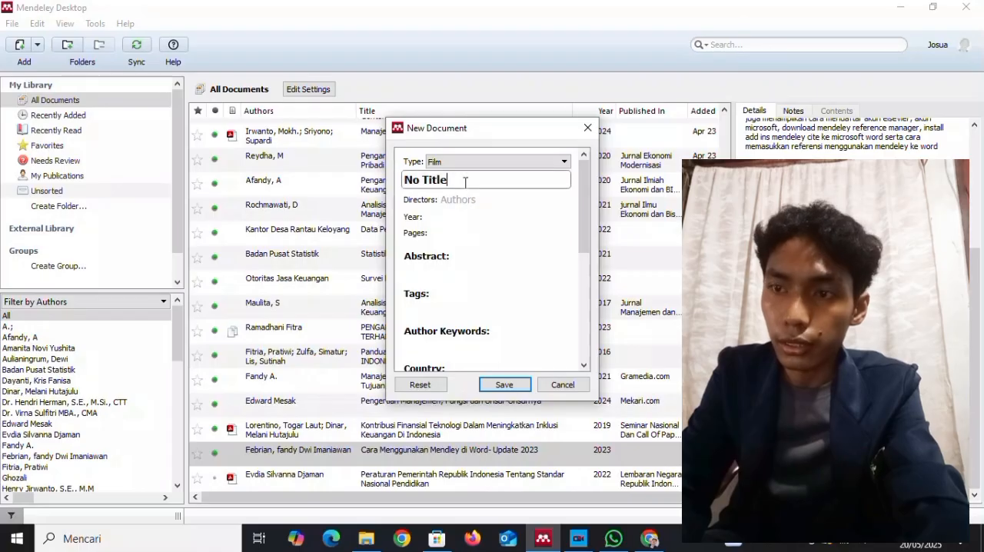
{"action": "left_click_drag", "start_coordinate": [443, 180], "coordinate": [406, 179]}
{"action": "key", "text": "BackSpace"}
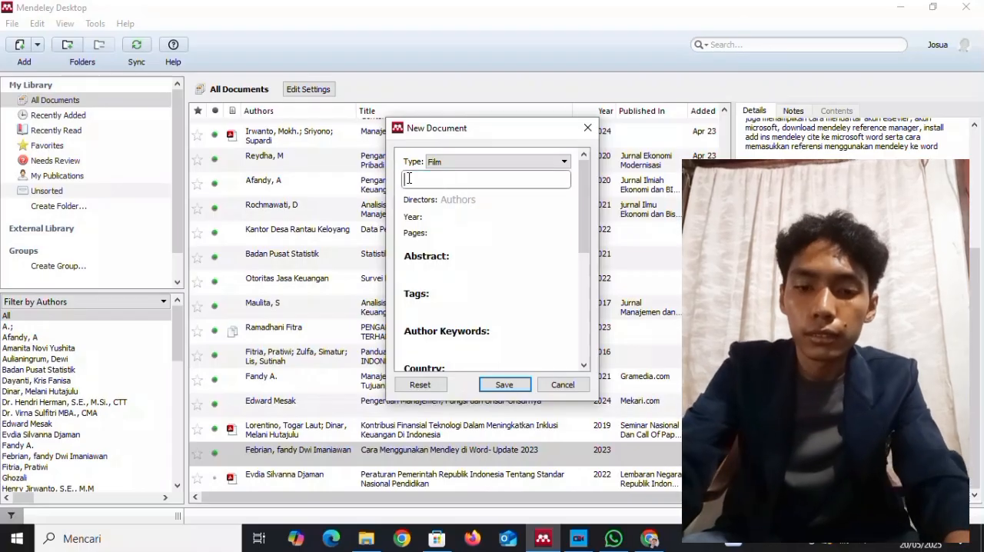
{"action": "type", "text": "Cara Menggunakan Mendley di Wors"}
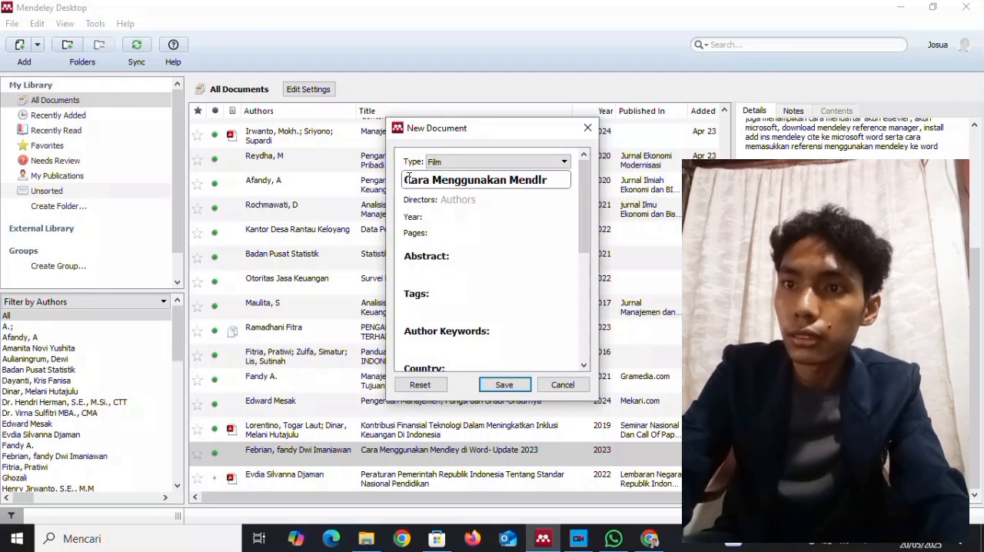
{"action": "key", "text": "BackSpace"}
{"action": "type", "text": "ey di Wors"}
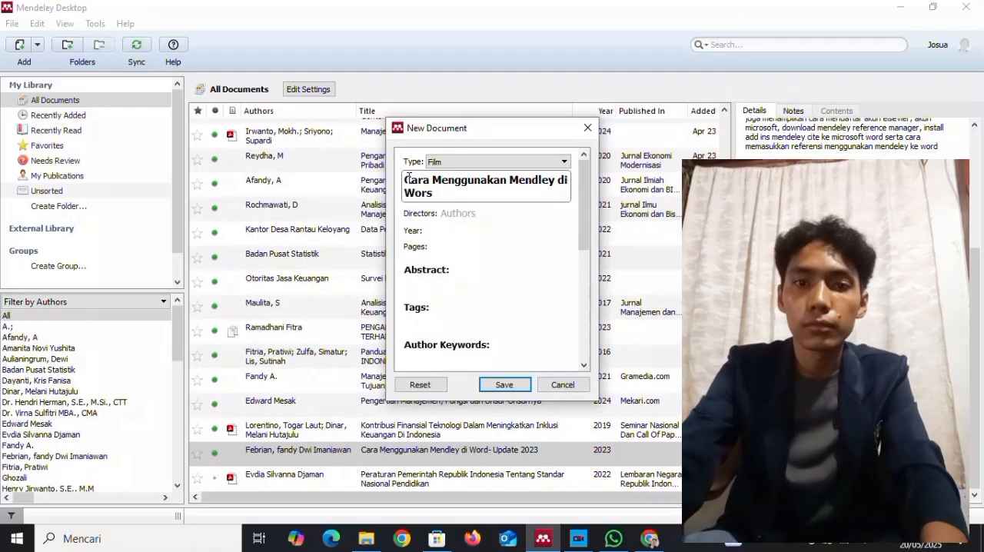
{"action": "key", "text": "BackSpace"}
{"action": "type", "text": "d - Up"}
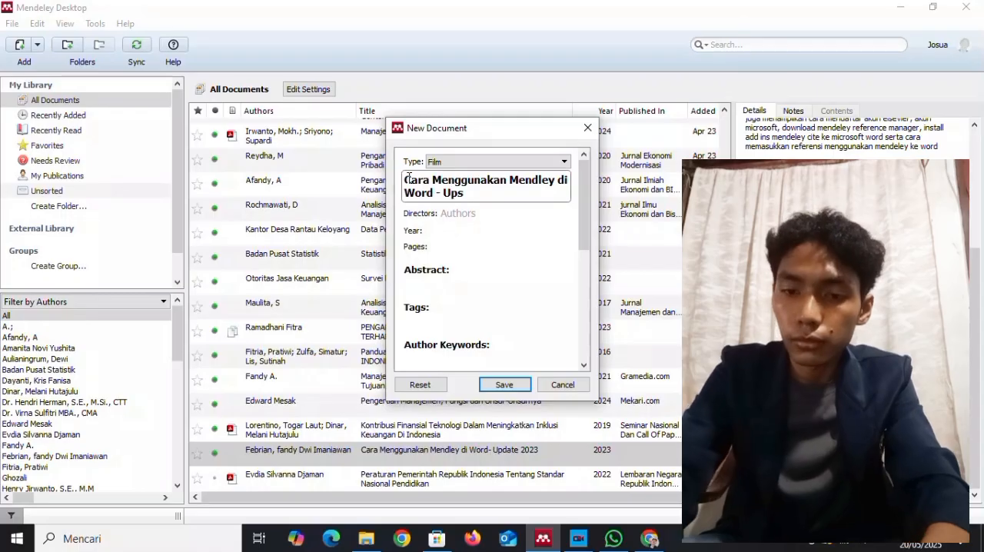
{"action": "type", "text": "date 2023"}
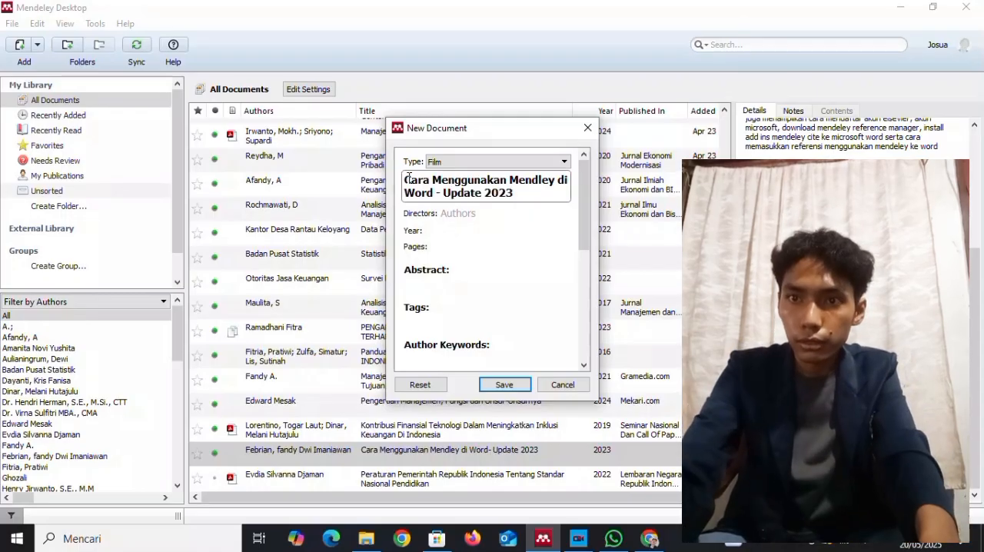
Enter the video creator's full name as the director, last name first with a comma, and accept the matching existing author suggestion.
{"action": "left_click", "coordinate": [452, 215]}
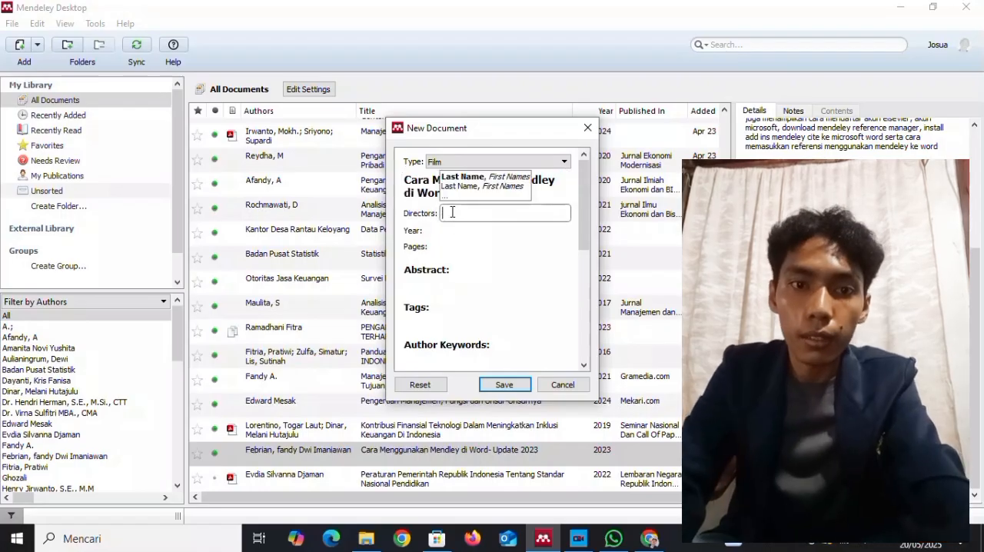
{"action": "type", "text": "Febrian"}
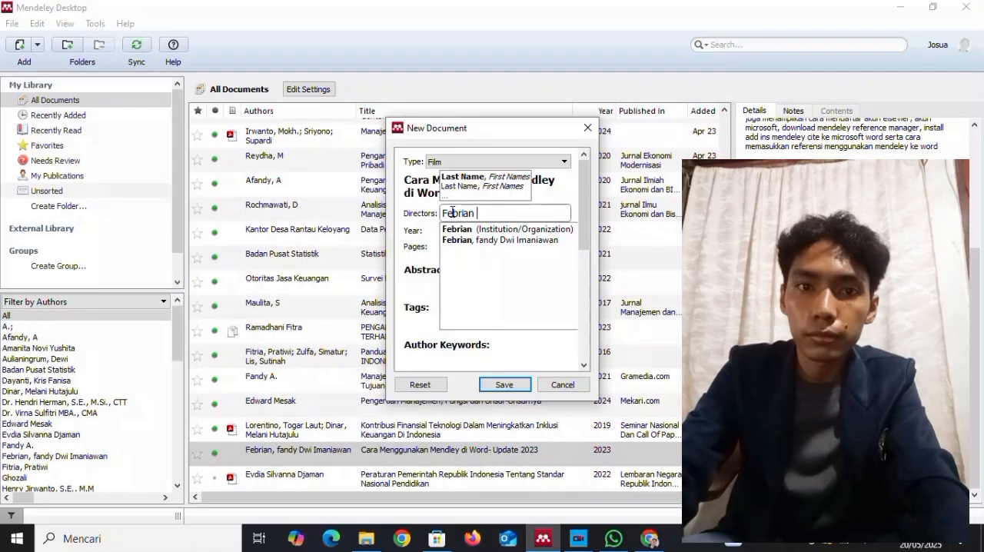
{"action": "type", "text": ", Fandy D"}
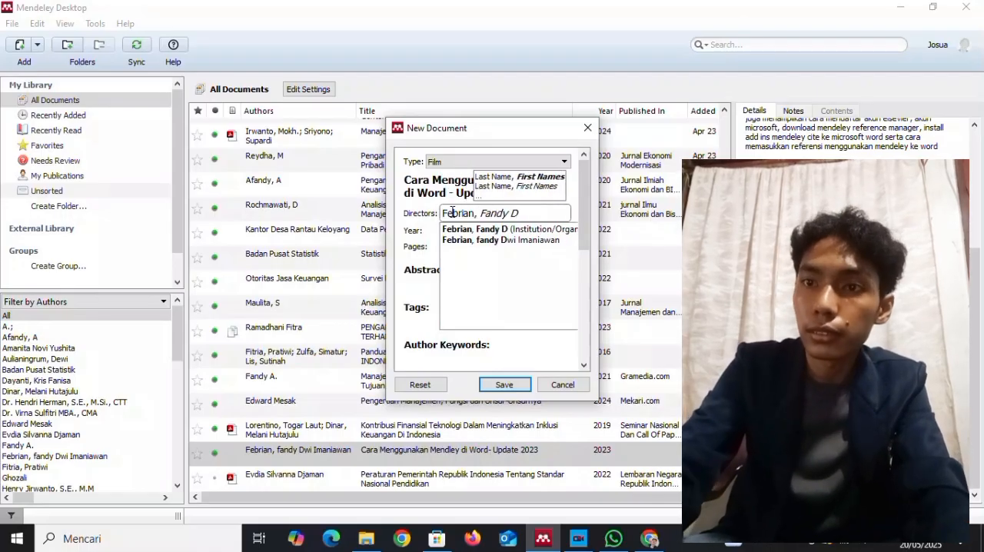
{"action": "type", "text": "wi"}
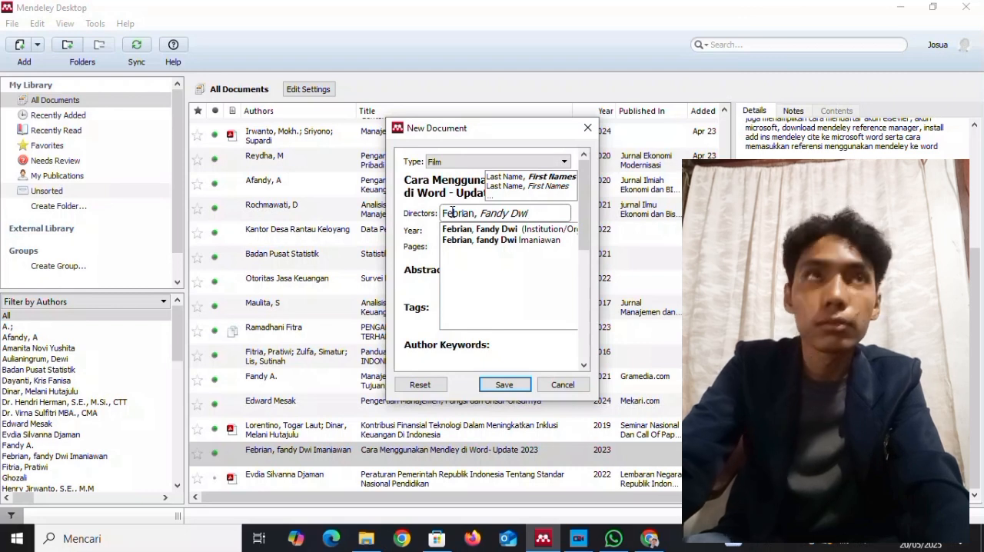
{"action": "type", "text": " I"}
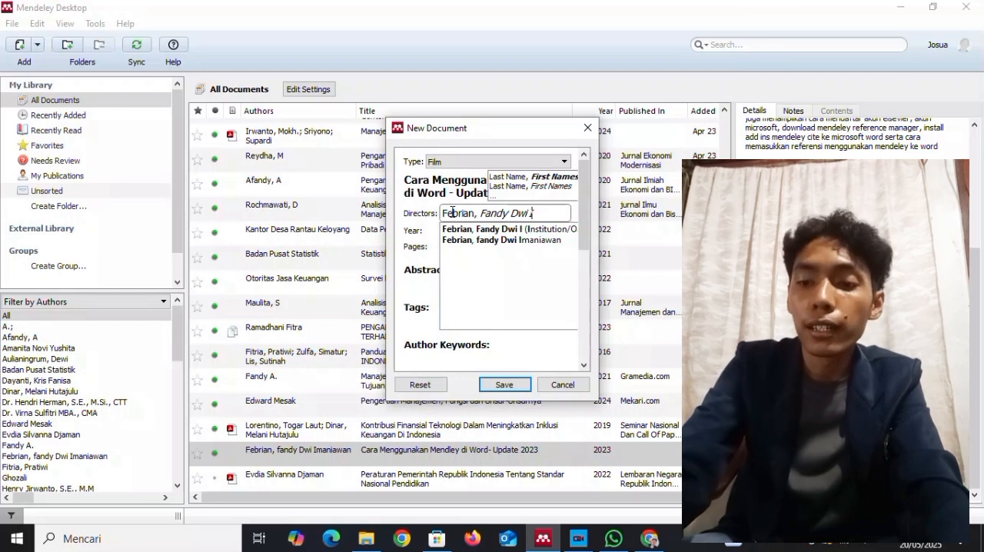
{"action": "type", "text": "maniaa"}
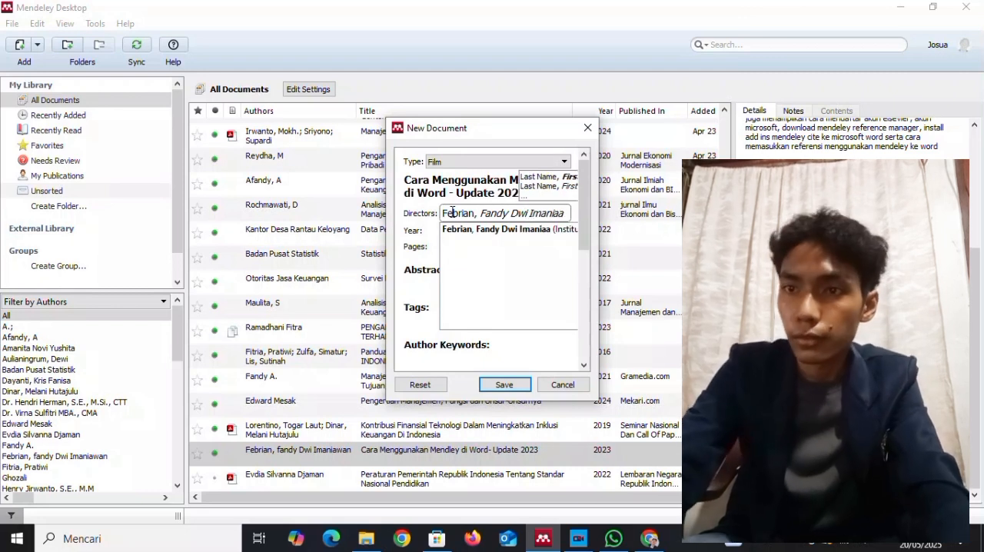
{"action": "key", "text": "BackSpace"}
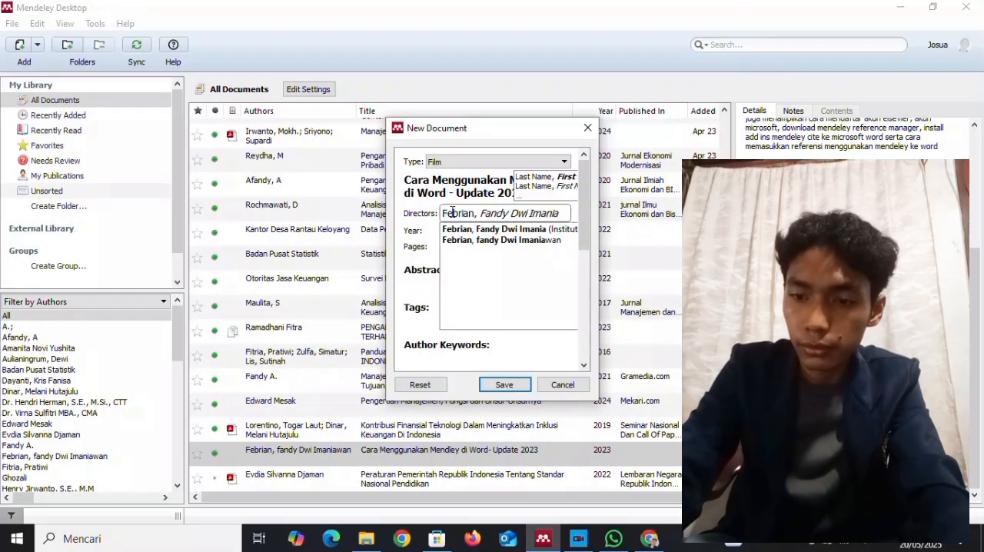
{"action": "type", "text": "wan"}
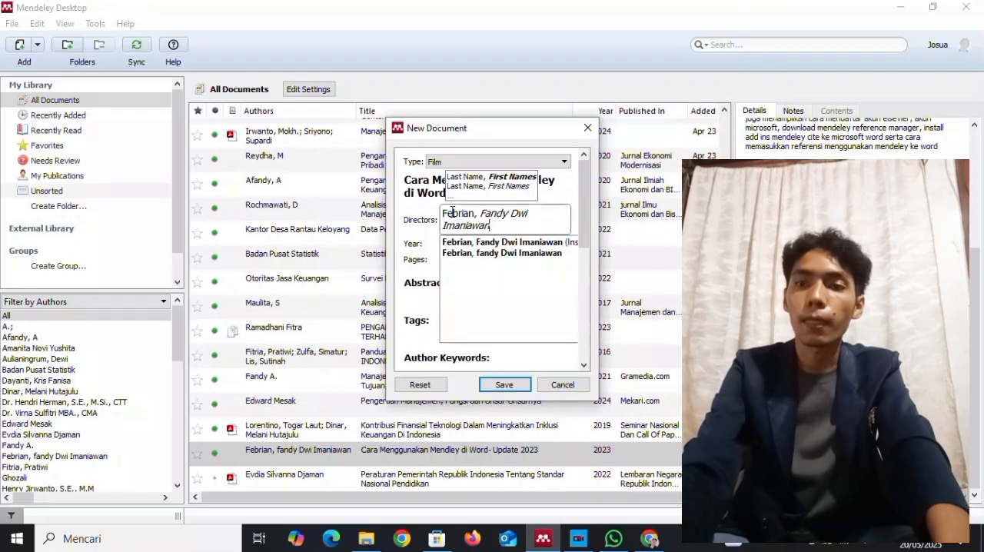
{"action": "left_click", "coordinate": [500, 254]}
Set the film entry's year to 2023.
{"action": "key", "text": "Tab"}
{"action": "type", "text": "2023"}
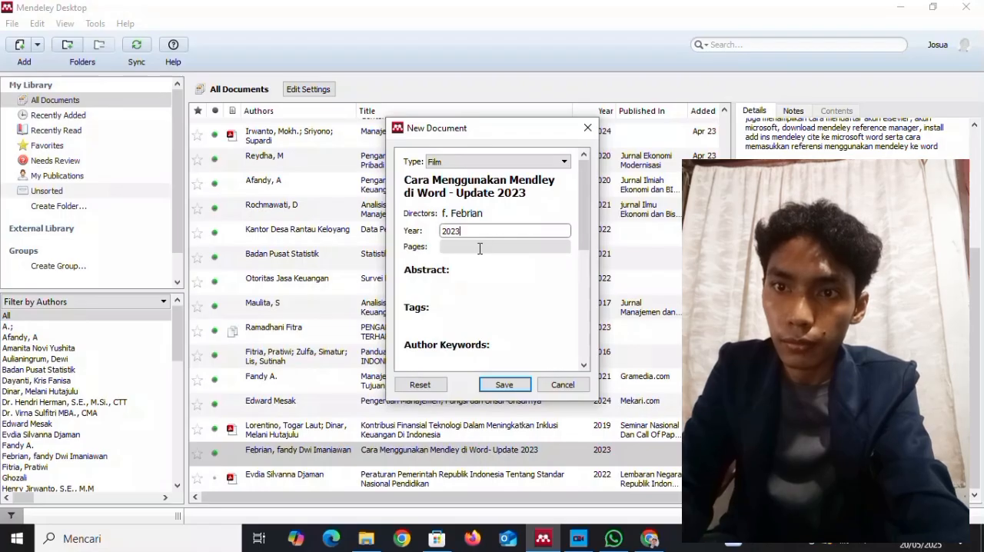
Copy the main description paragraph, from "Di video kali ini" to "word", from the YouTube page in Chrome into the Mendeley entry's abstract.
{"action": "left_click", "coordinate": [467, 286]}
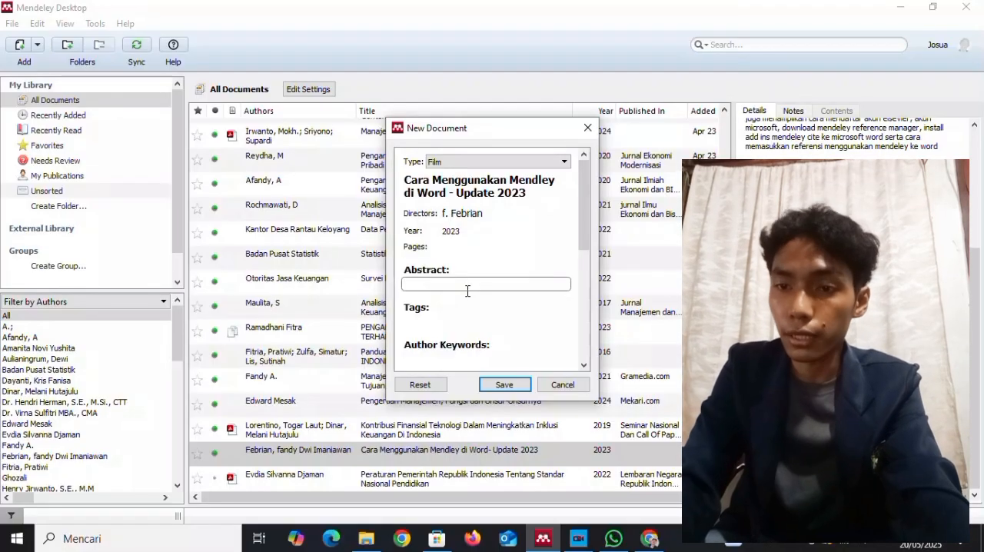
{"action": "left_click", "coordinate": [650, 538]}
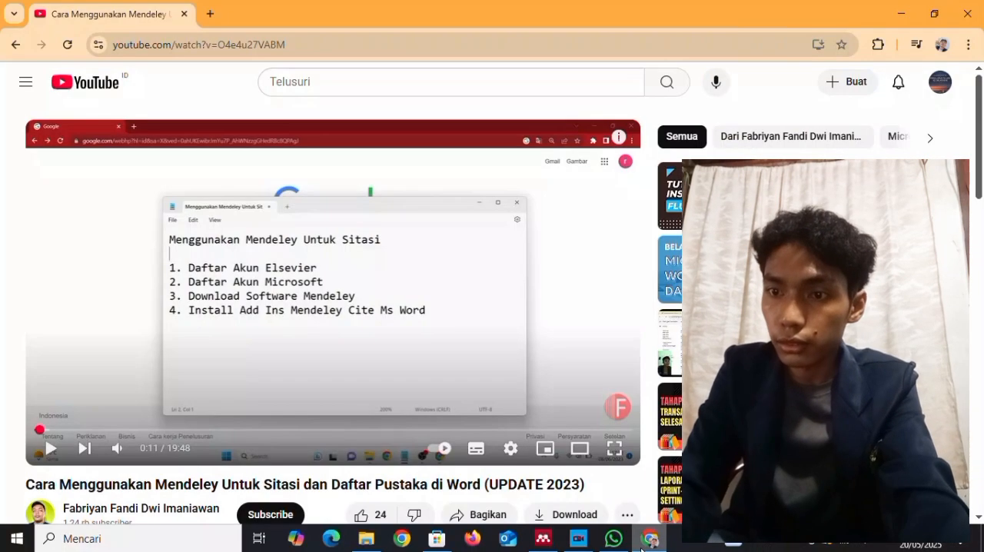
{"action": "scroll", "coordinate": [603, 498], "scroll_direction": "down", "scroll_amount": 2}
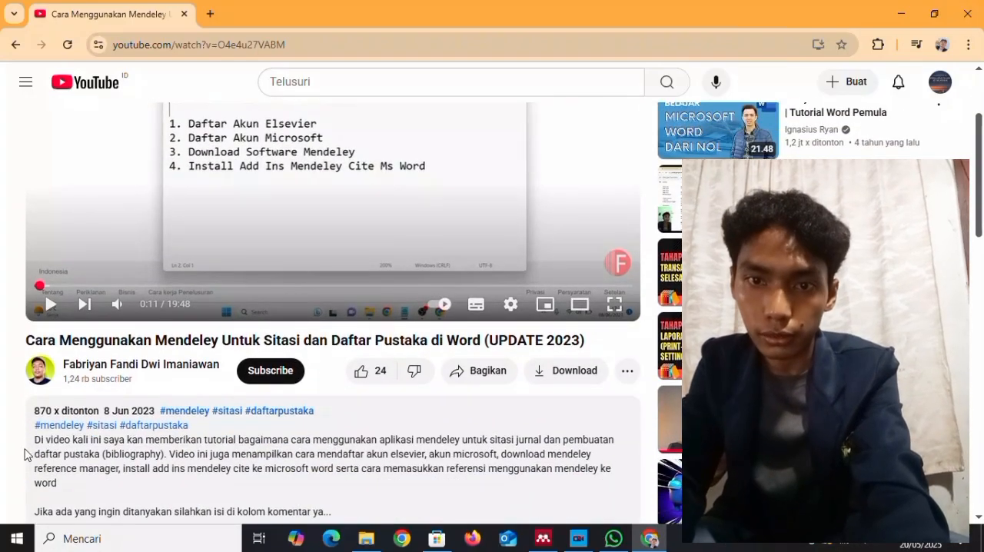
{"action": "left_click_drag", "start_coordinate": [33, 443], "coordinate": [70, 487]}
{"action": "key", "text": "ctrl+c"}
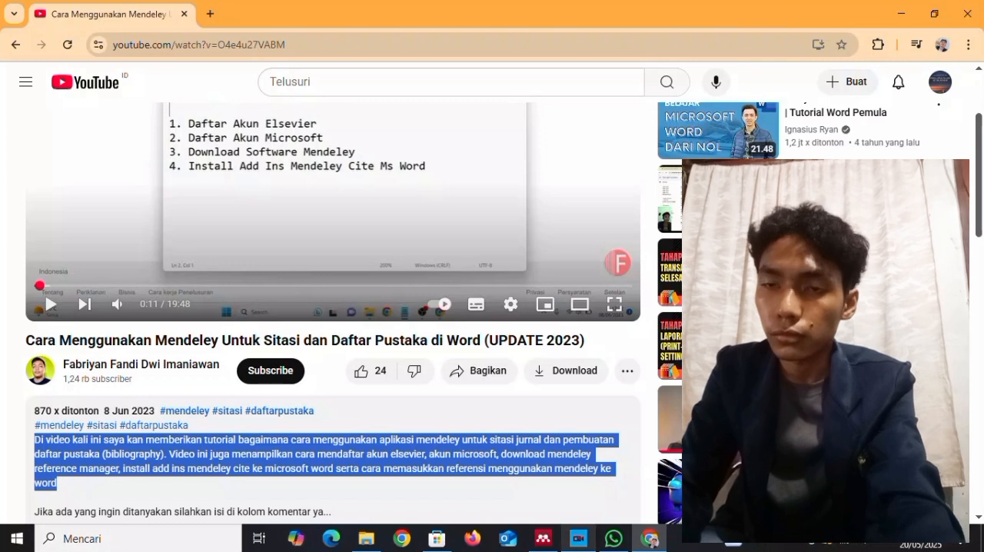
{"action": "left_click", "coordinate": [543, 539]}
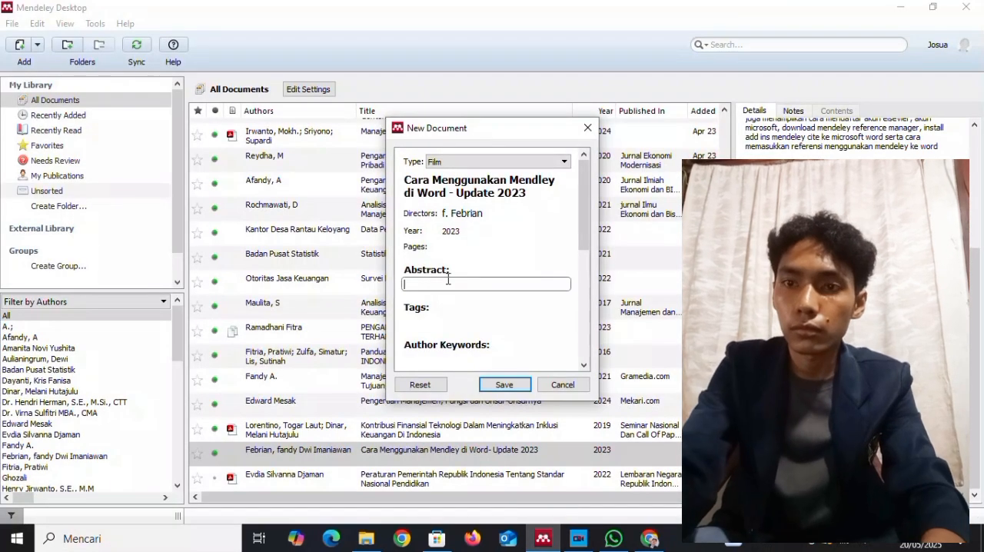
{"action": "key", "text": "ctrl+v"}
Enter Indonesia as the film entry's country.
{"action": "left_click_drag", "start_coordinate": [590, 202], "coordinate": [590, 264]}
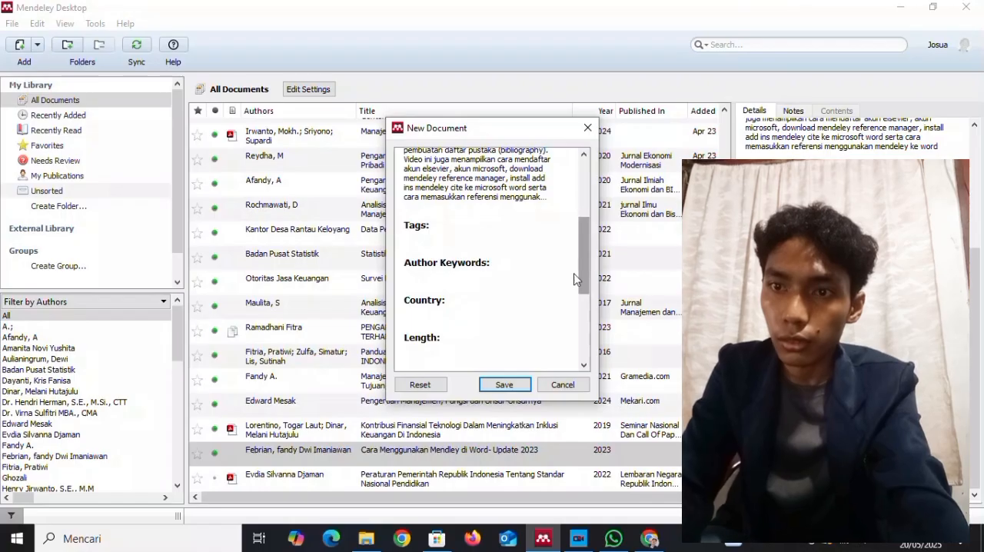
{"action": "left_click", "coordinate": [495, 314]}
{"action": "type", "text": "Indonesia"}
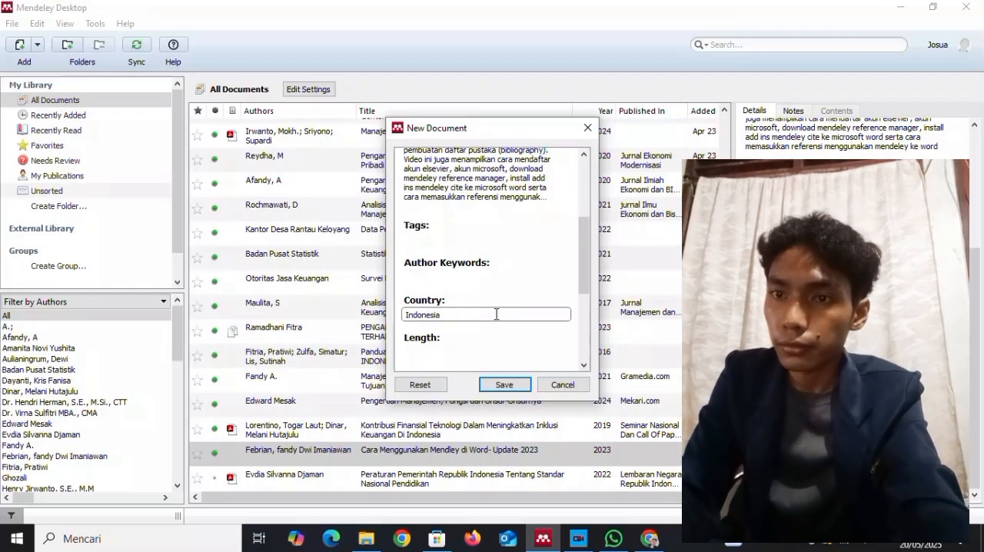
Set the film entry's length to 19:48.
{"action": "left_click_drag", "start_coordinate": [580, 271], "coordinate": [583, 306]}
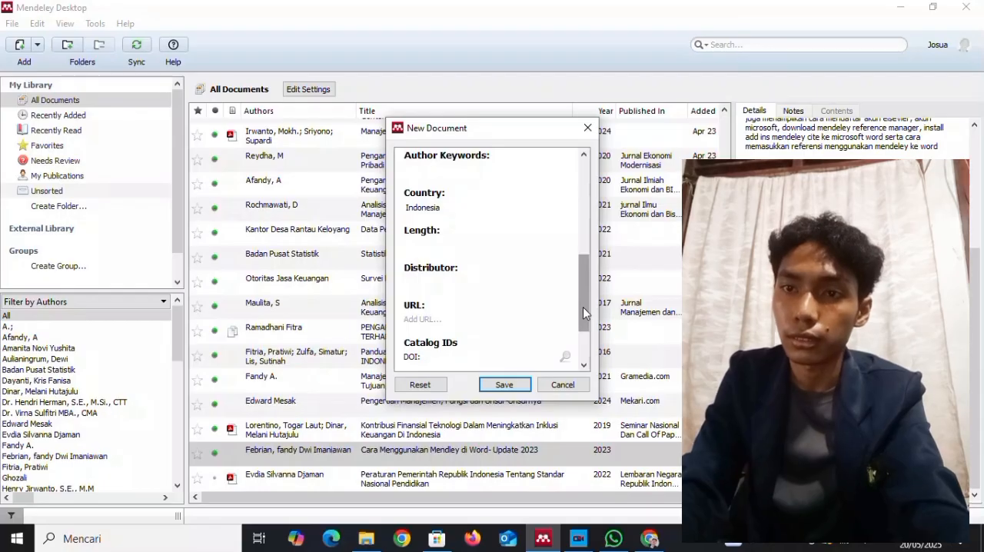
{"action": "left_click", "coordinate": [490, 245]}
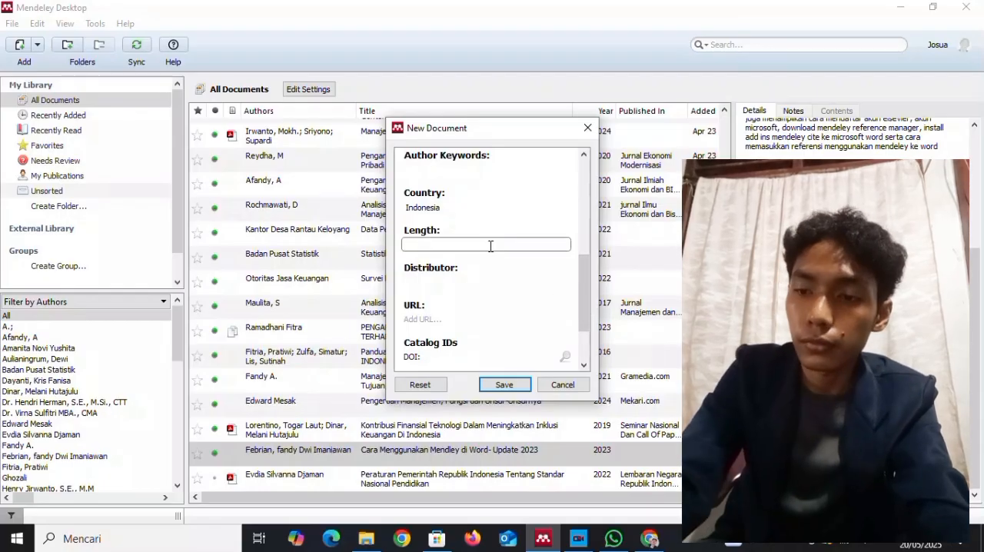
{"action": "type", "text": "19"}
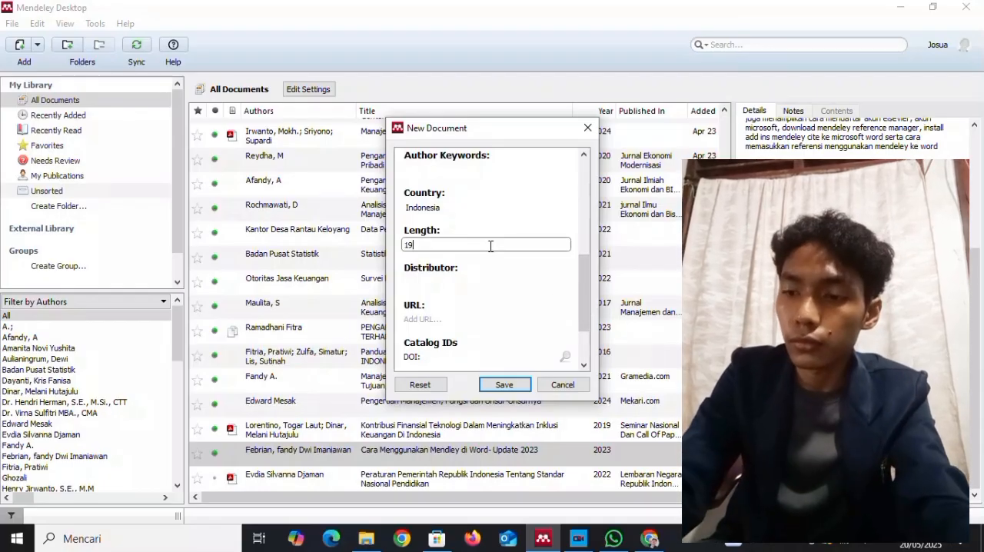
{"action": "type", "text": ":"}
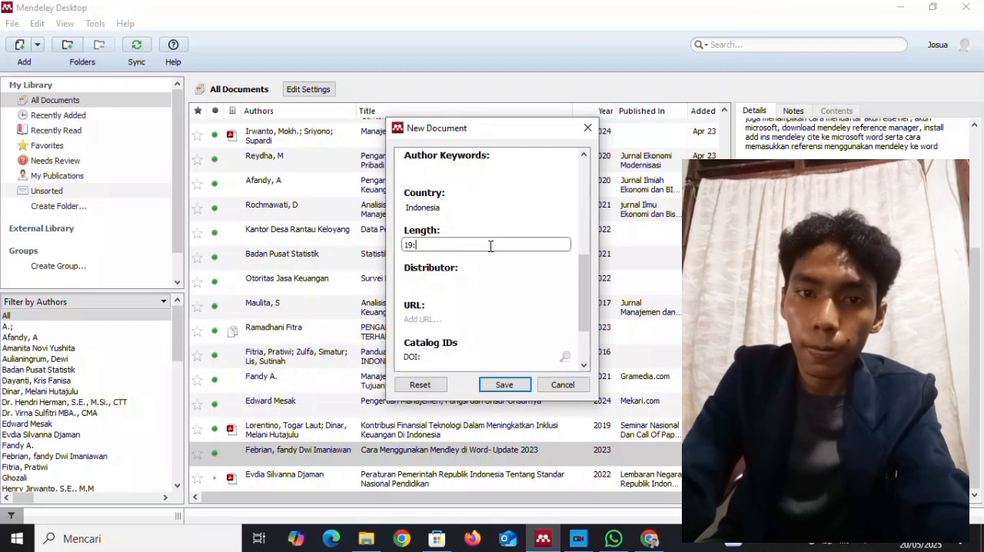
{"action": "type", "text": "4"}
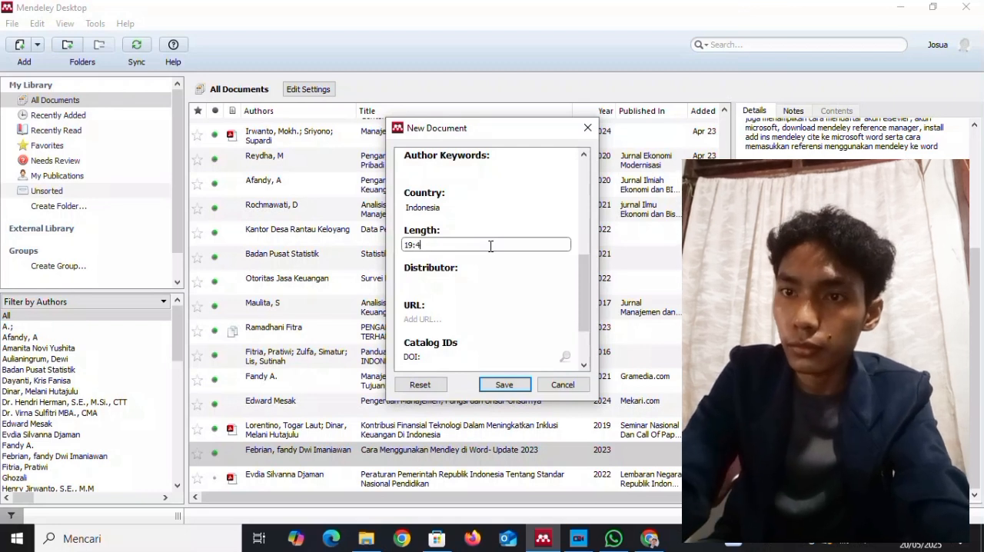
{"action": "type", "text": "8"}
Copy the video's share link from YouTube in Chrome into the Mendeley entry's URL and save the new document.
{"action": "left_click", "coordinate": [479, 315]}
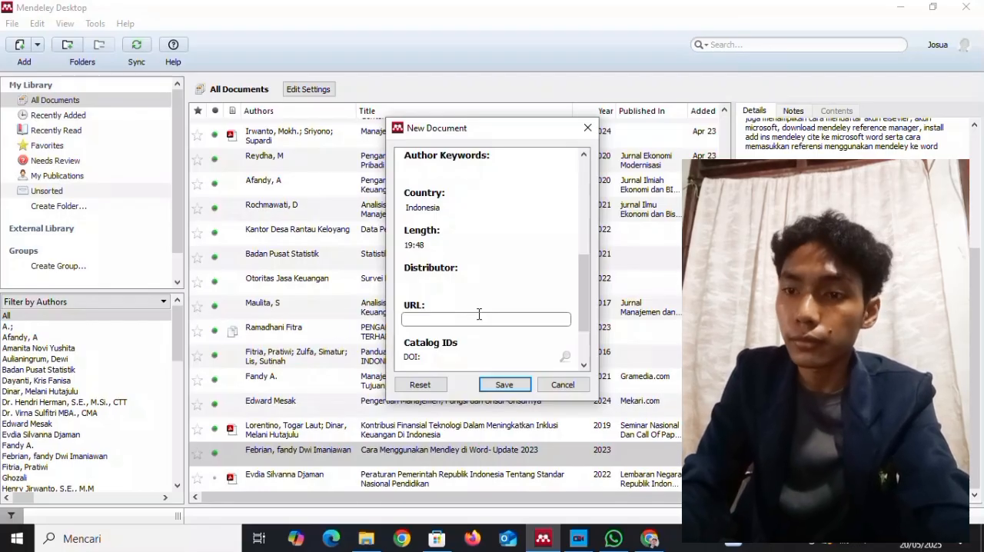
{"action": "mouse_move", "coordinate": [650, 538]}
{"action": "left_click", "coordinate": [606, 460]}
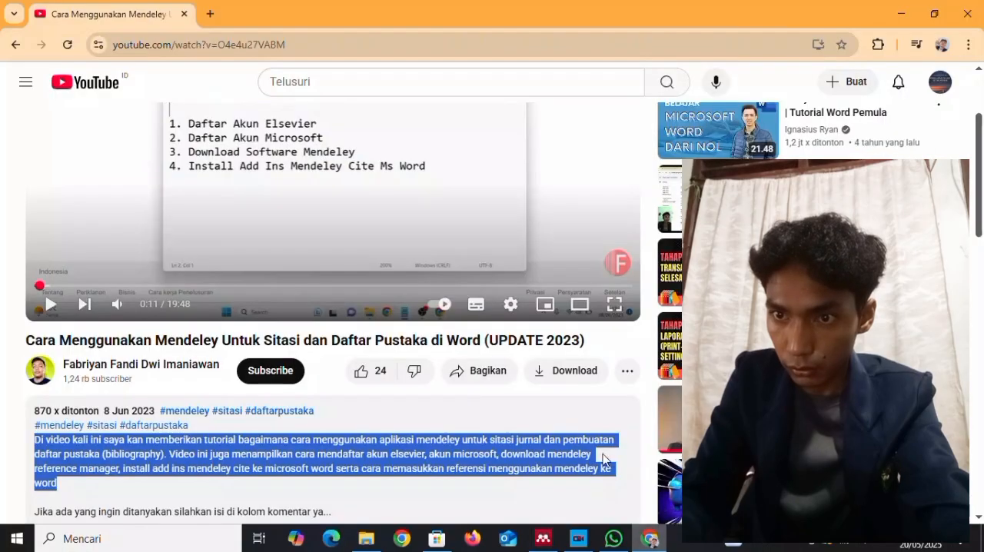
{"action": "left_click", "coordinate": [490, 372]}
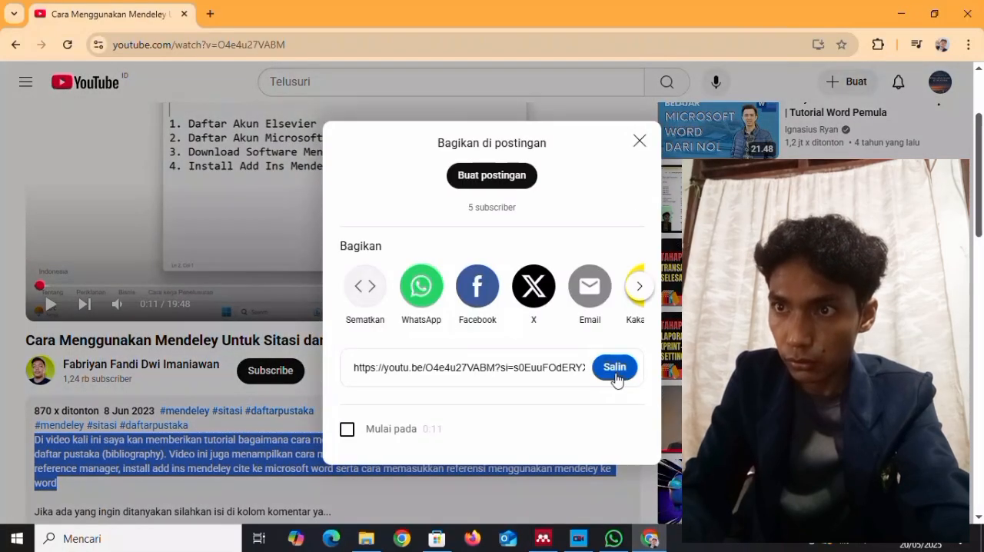
{"action": "left_click", "coordinate": [616, 377]}
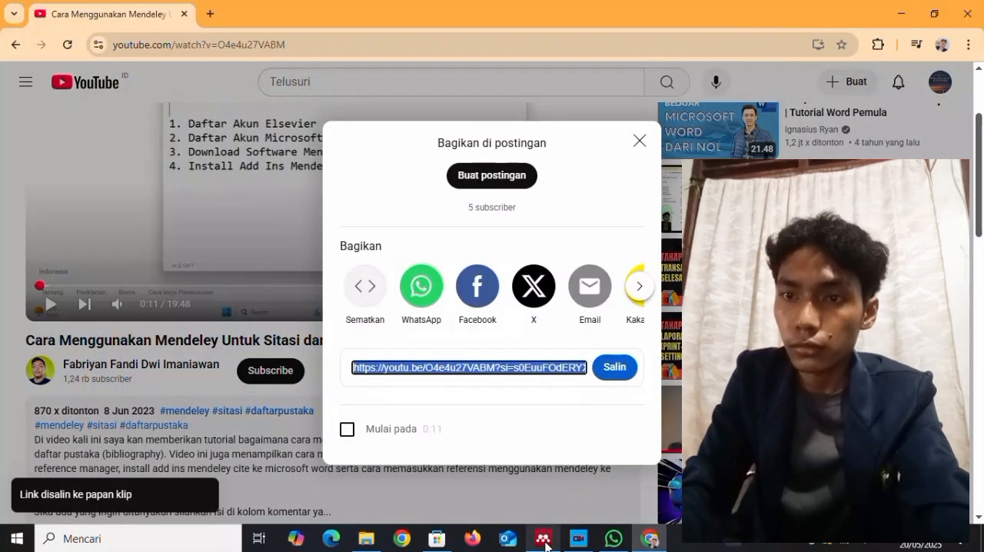
{"action": "left_click", "coordinate": [543, 538]}
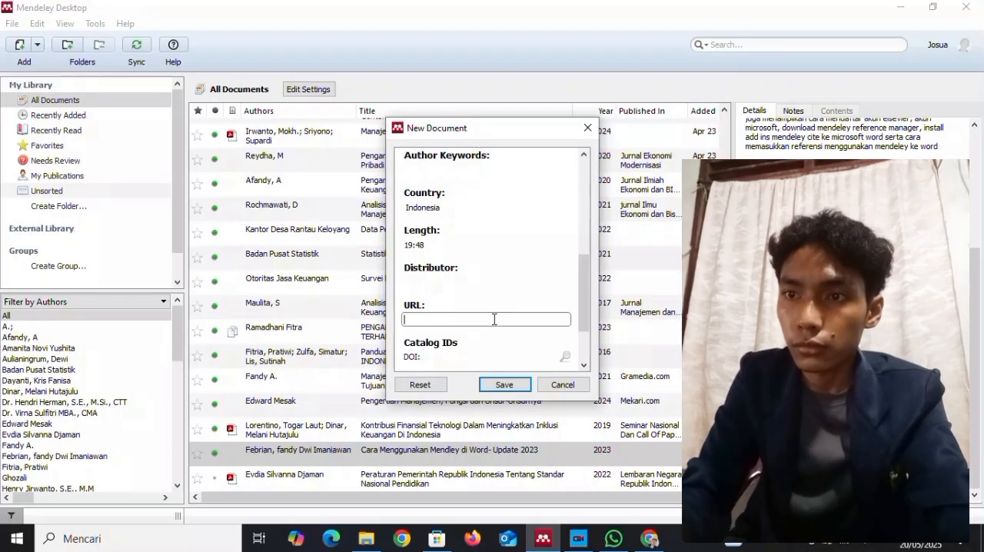
{"action": "type", "text": "https://youtu.be/O4e4u27VABM?si=s0EuuFOdERYXIAUK"}
{"action": "left_click_drag", "start_coordinate": [586, 288], "coordinate": [577, 319]}
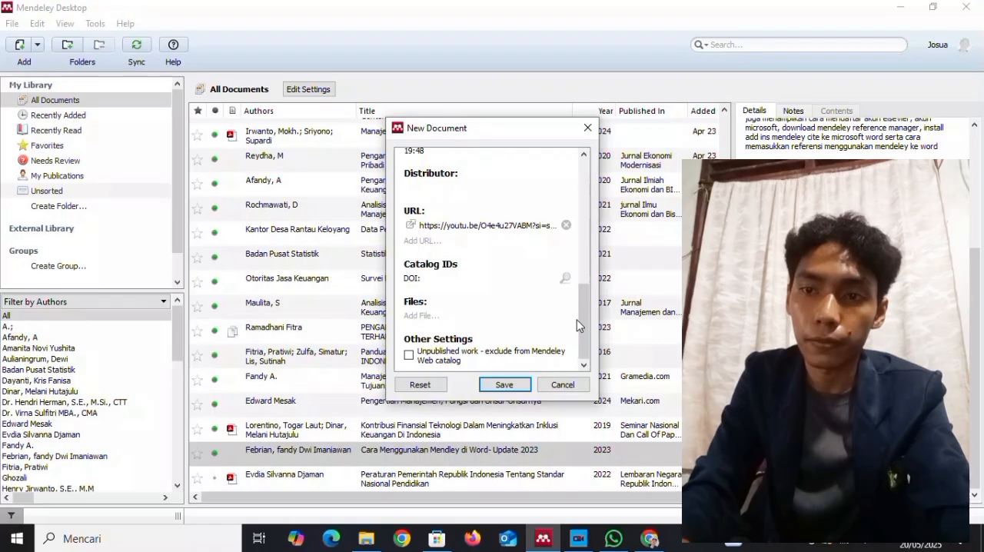
{"action": "left_click", "coordinate": [502, 385]}
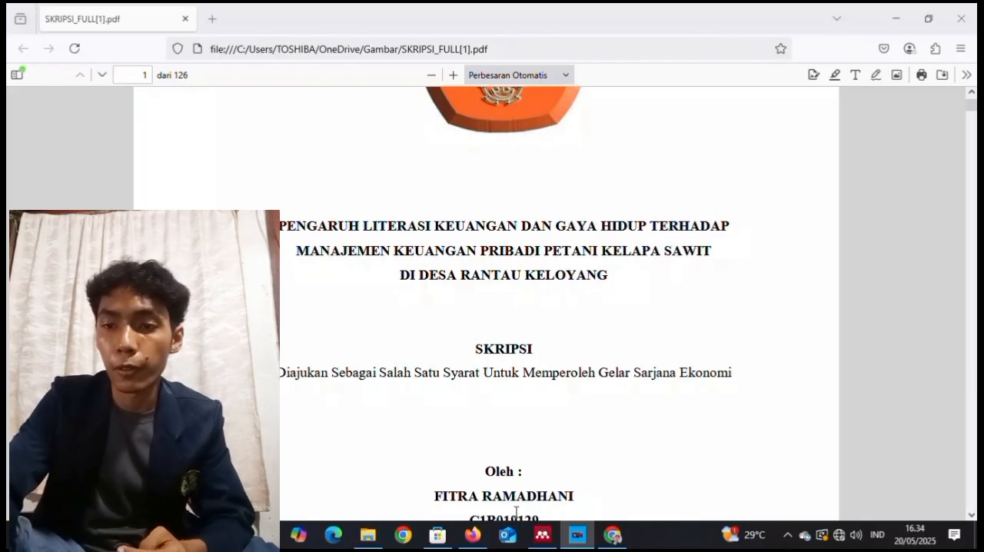
Switch to Mendeley Desktop and start a new manual entry with the document type Thesis.
{"action": "left_click", "coordinate": [543, 535]}
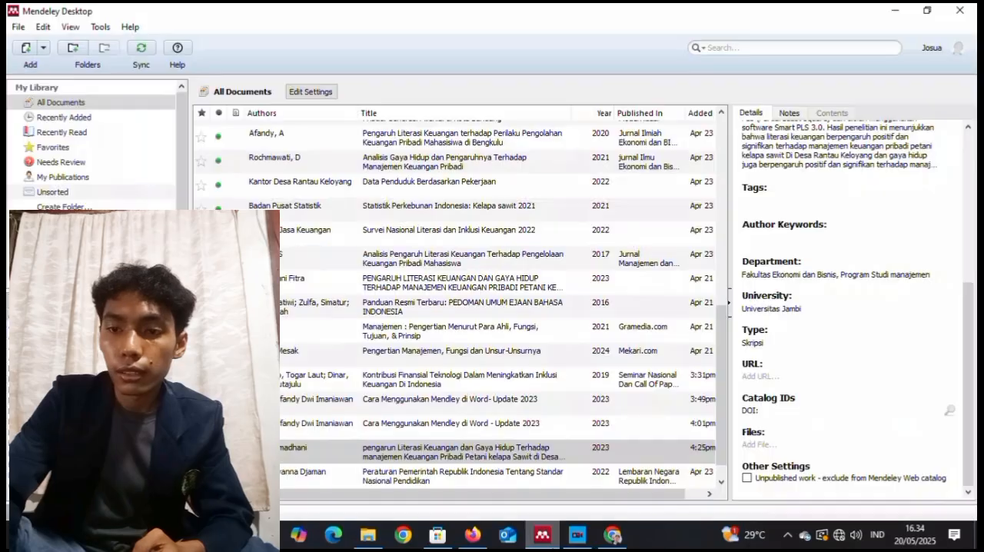
{"action": "left_click", "coordinate": [18, 26]}
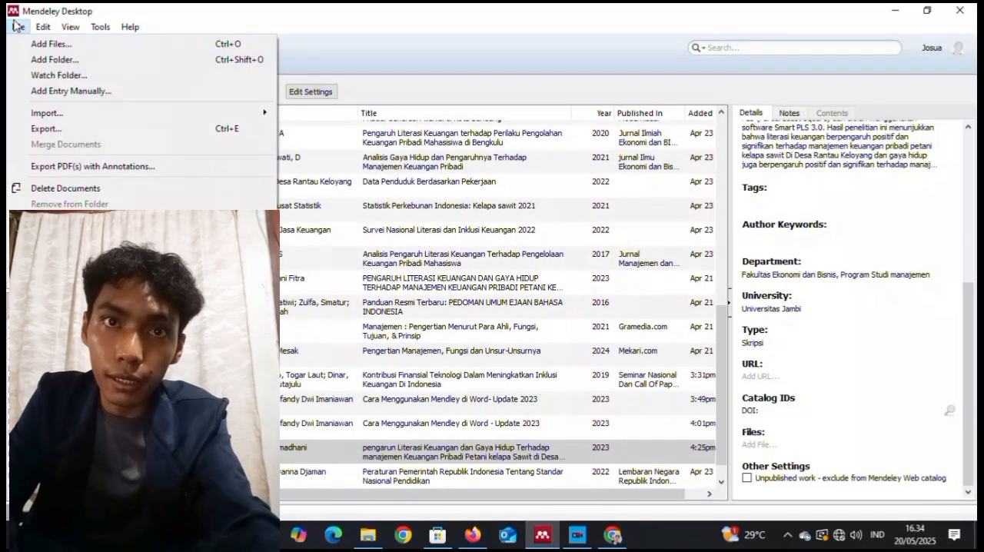
{"action": "left_click", "coordinate": [62, 92]}
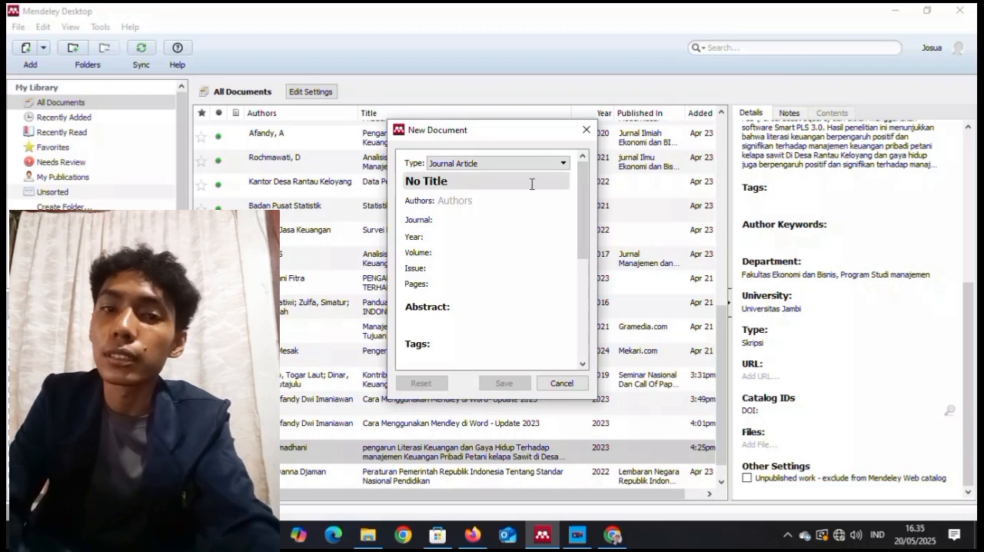
{"action": "left_click", "coordinate": [557, 164]}
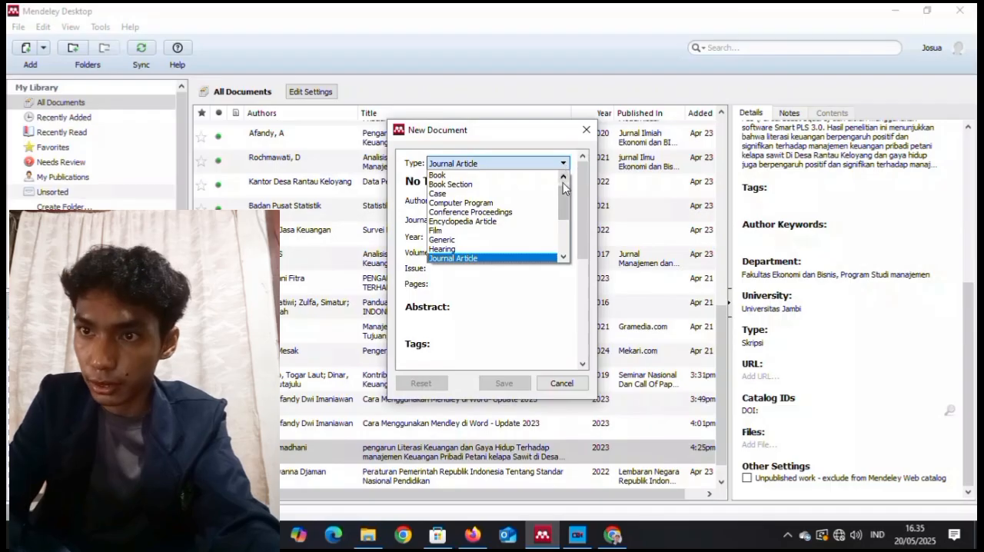
{"action": "left_click_drag", "start_coordinate": [562, 188], "coordinate": [562, 211]}
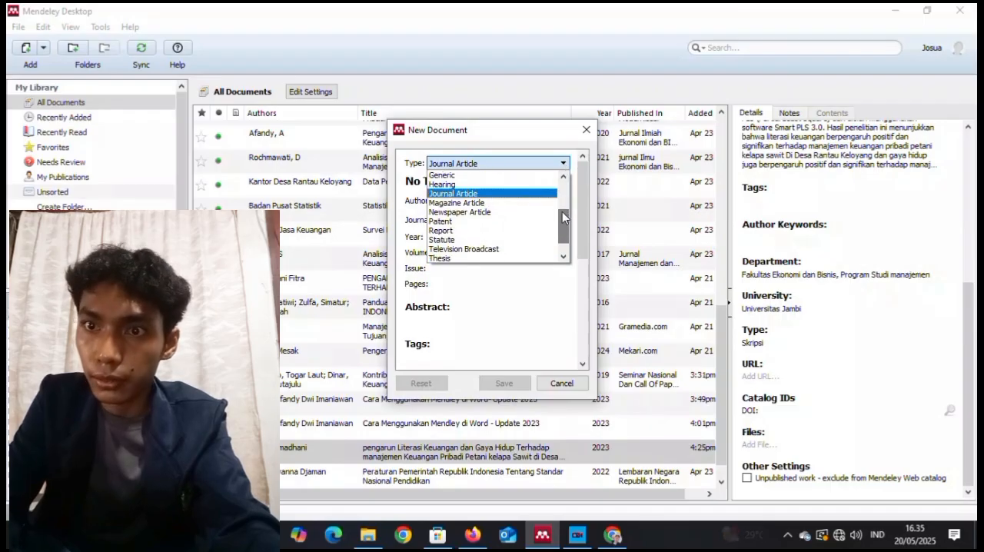
{"action": "left_click", "coordinate": [504, 259]}
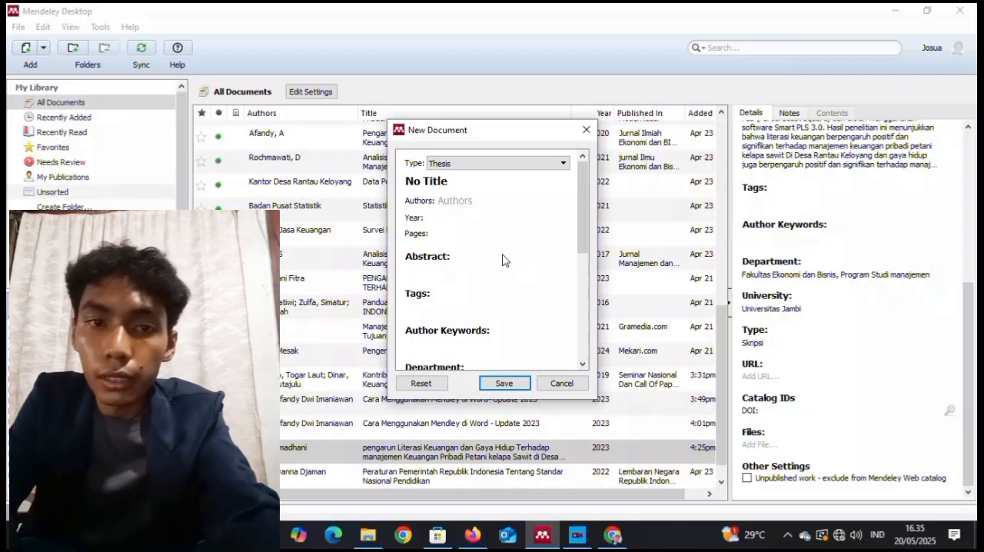
Enter "Pengaruh Literasi Keuangan dan gaya Hidup terhadap Manajemen Keuangan Pribadi di Desa Rantau Keloyang" as the thesis entry's title.
{"action": "left_click", "coordinate": [403, 179]}
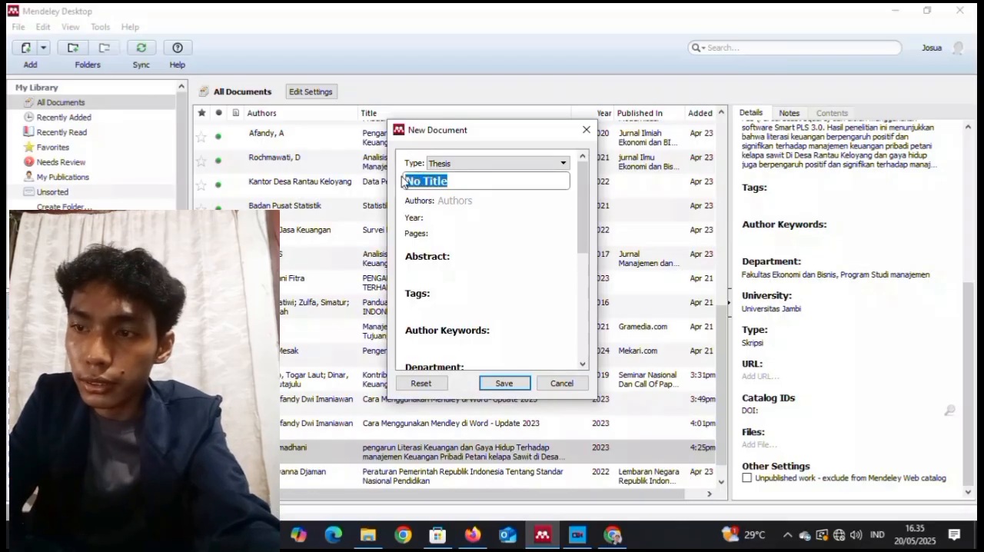
{"action": "key", "text": "BackSpace"}
{"action": "type", "text": "Pengaruh"}
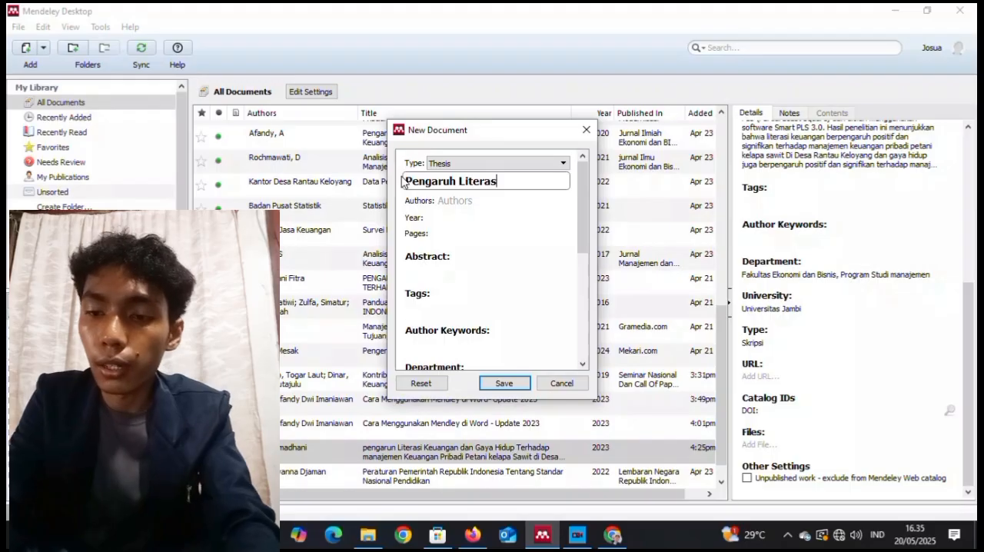
{"action": "type", "text": " Literasi Keuangan "}
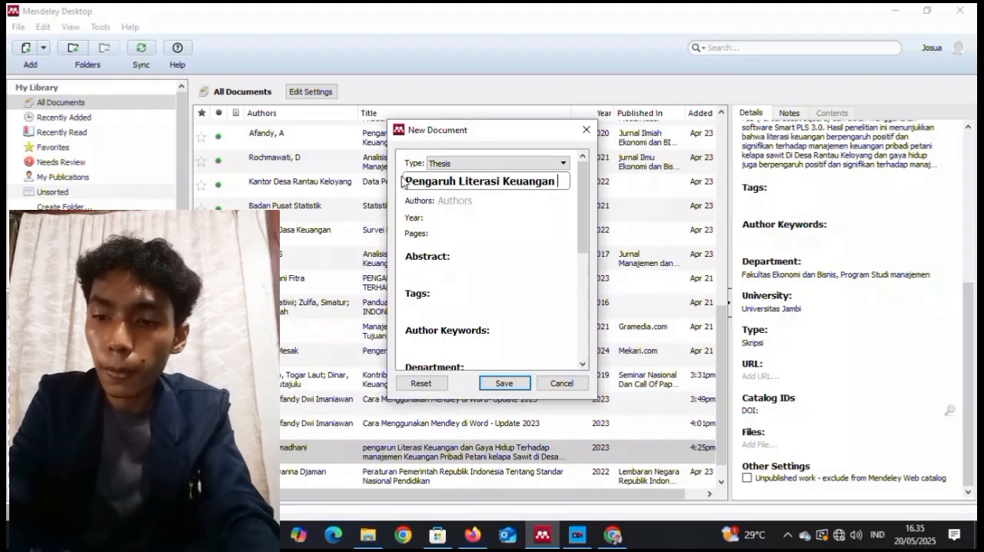
{"action": "type", "text": "dan gaya H"}
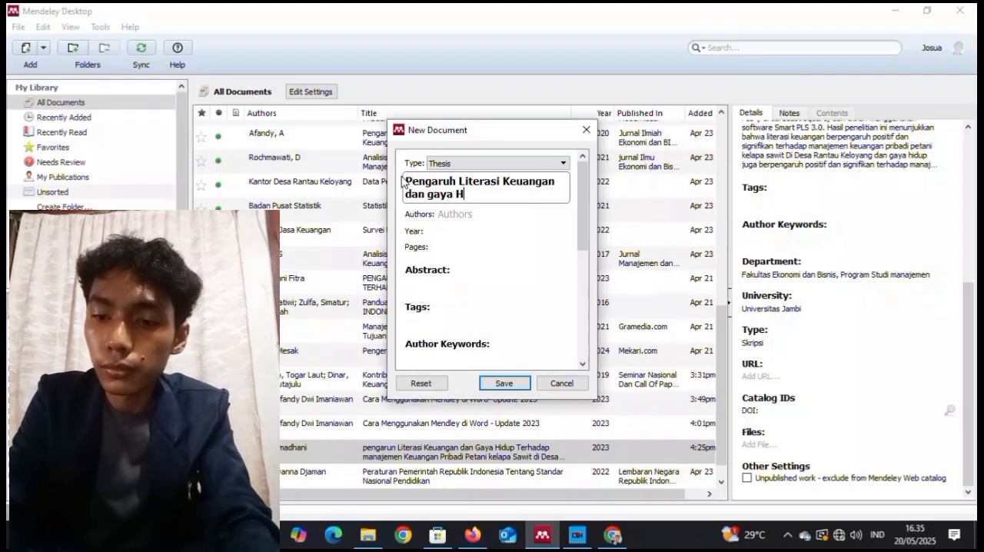
{"action": "type", "text": "idup terhadap"}
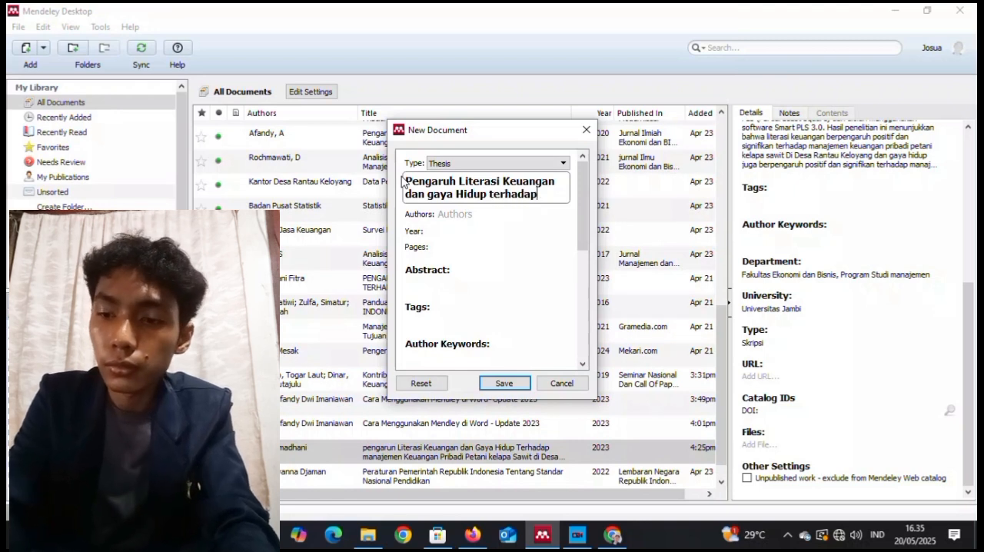
{"action": "type", "text": " Manajeme"}
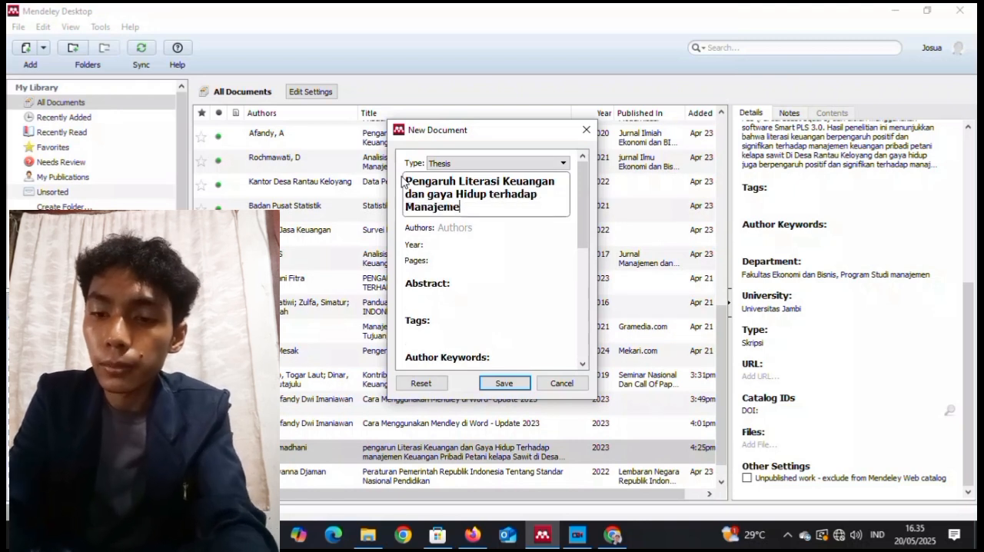
{"action": "type", "text": "n Keuangan"}
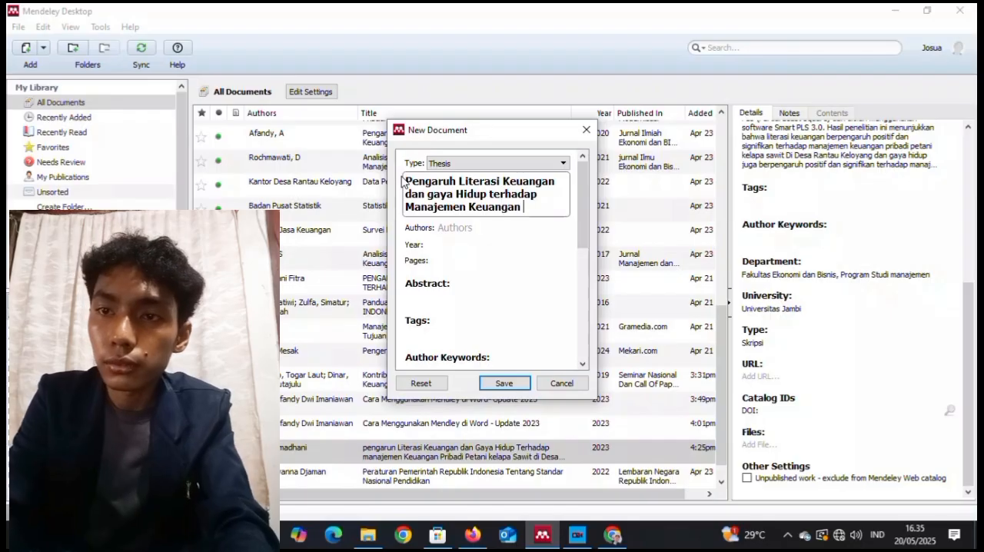
{"action": "type", "text": " Pribadi di Desa"}
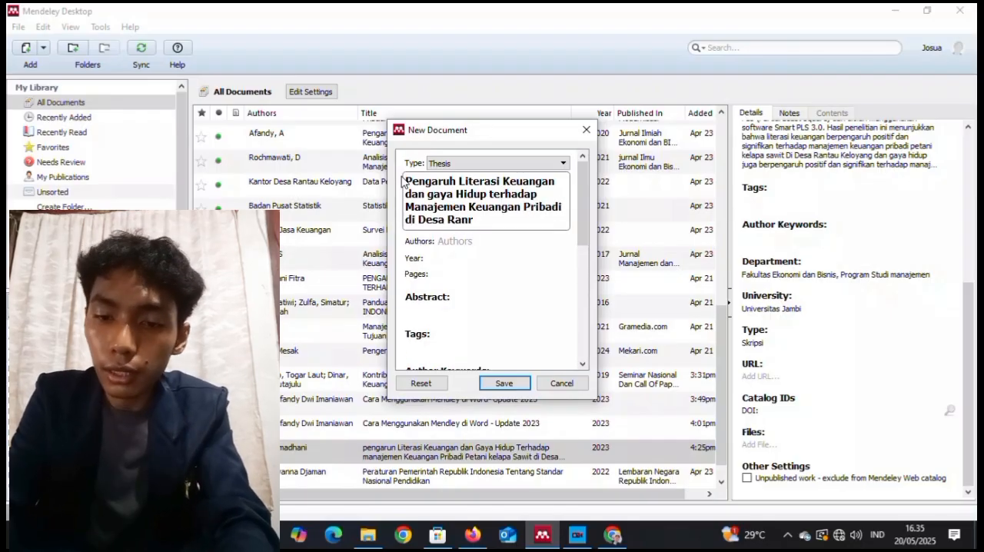
{"action": "type", "text": " Rantau Keloyang"}
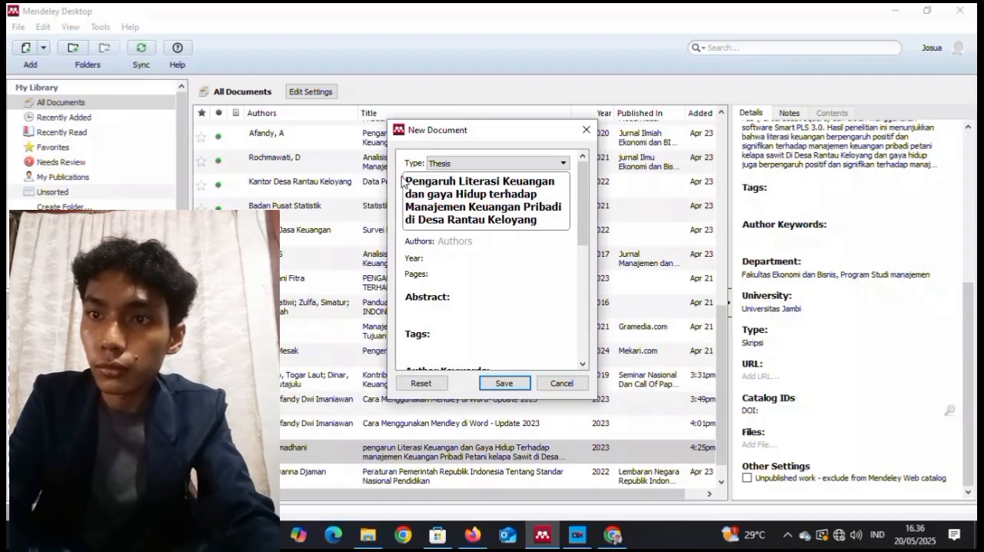
Add the thesis author from the suggested names and capitalize the initial letter of the author's first name.
{"action": "left_click", "coordinate": [449, 241]}
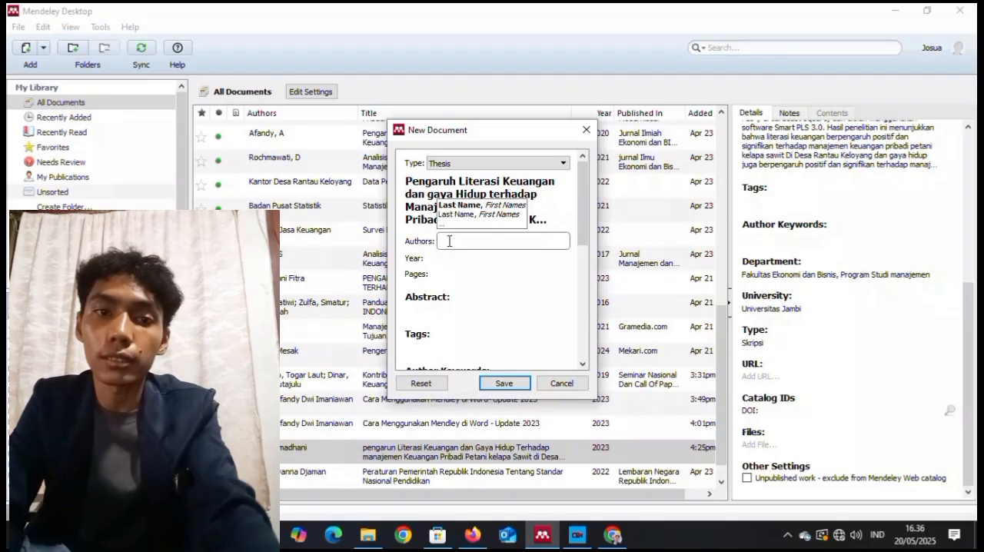
{"action": "type", "text": "Fitr"}
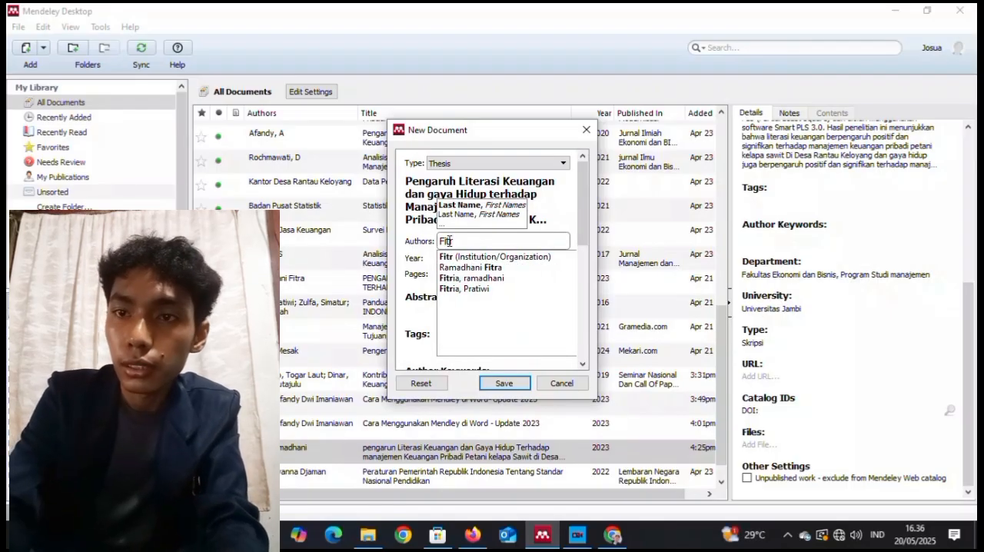
{"action": "left_click", "coordinate": [470, 277]}
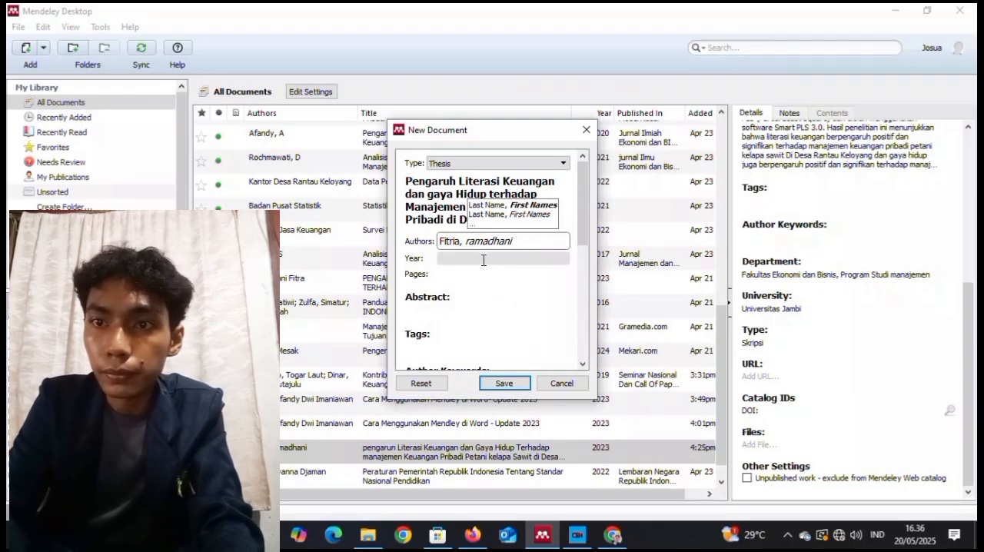
{"action": "left_click", "coordinate": [473, 240]}
{"action": "key", "text": "BackSpace"}
{"action": "type", "text": "R"}
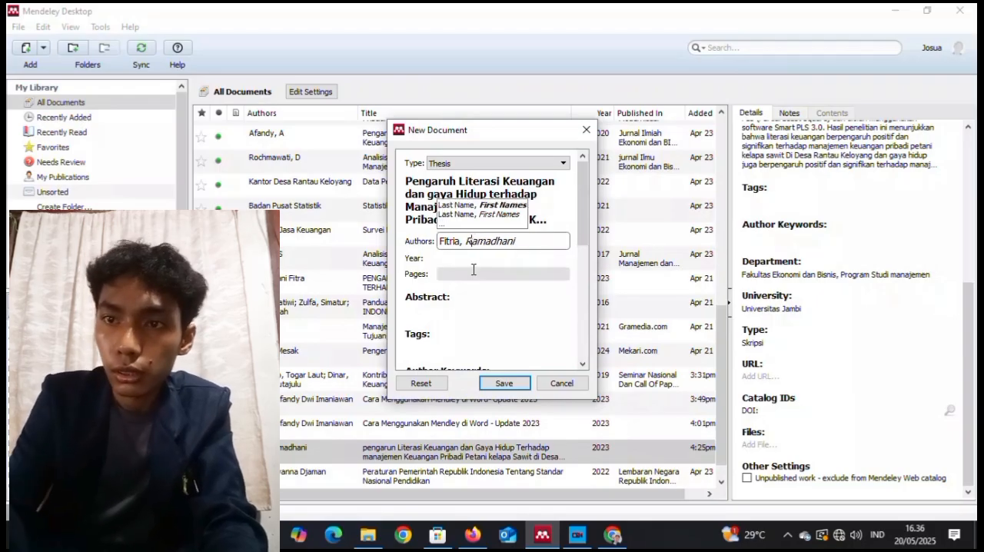
Set the thesis entry's year to 2023 and its pages to 1-117.
{"action": "left_click", "coordinate": [472, 259]}
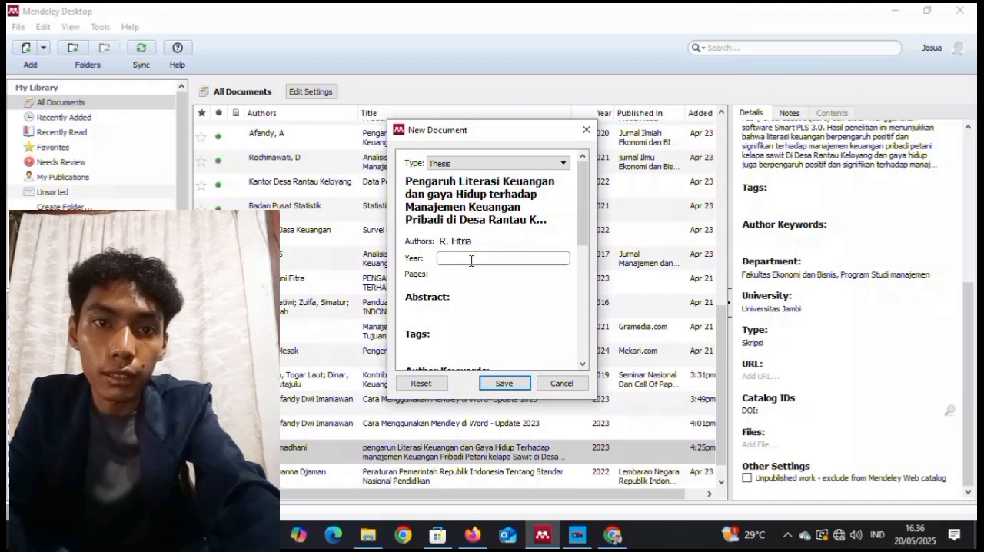
{"action": "type", "text": "20"}
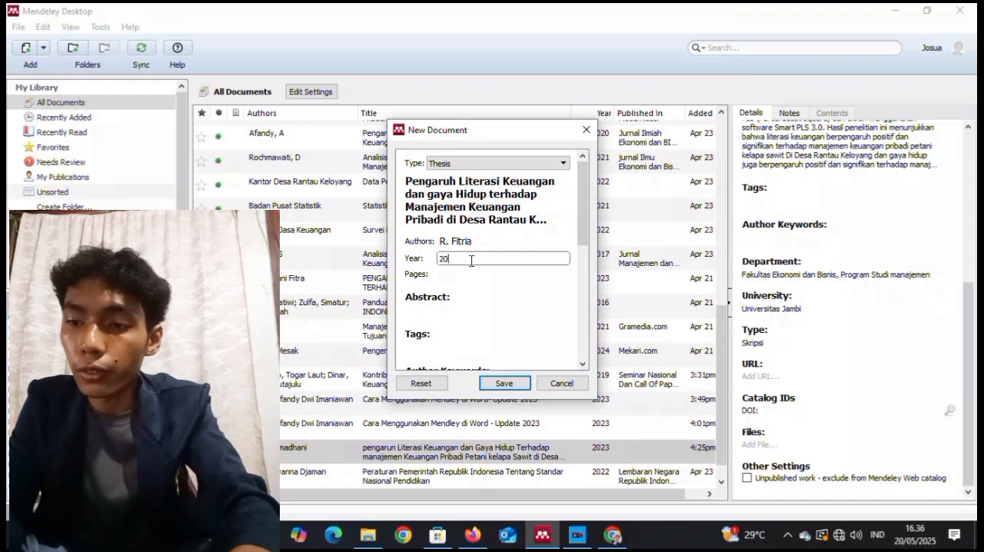
{"action": "type", "text": "23"}
{"action": "left_click", "coordinate": [465, 275]}
{"action": "type", "text": "1-117"}
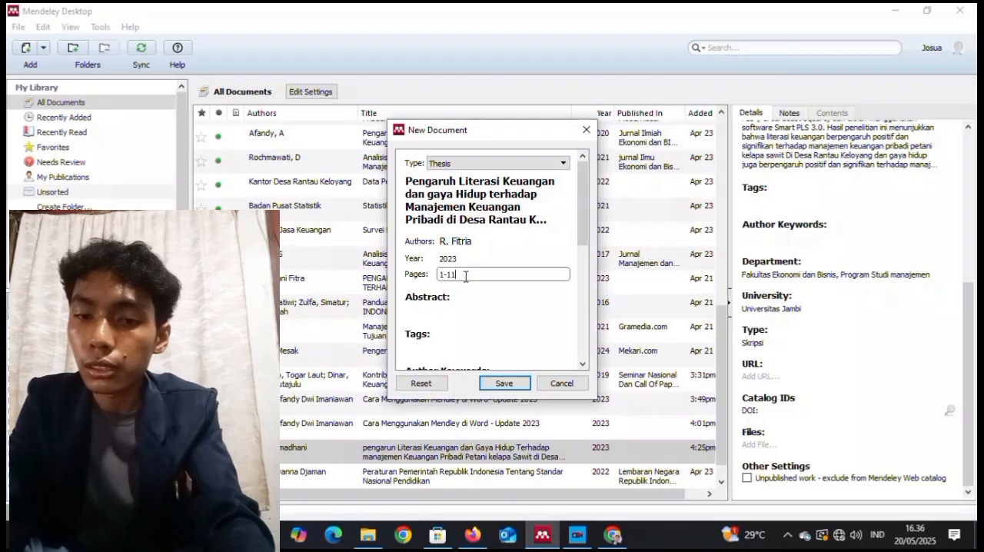
Paste the copied abstract into the thesis entry and set the department to "Fakultas Ekonomi dan Bisnis, Program Studi Manajemen".
{"action": "left_click", "coordinate": [458, 311]}
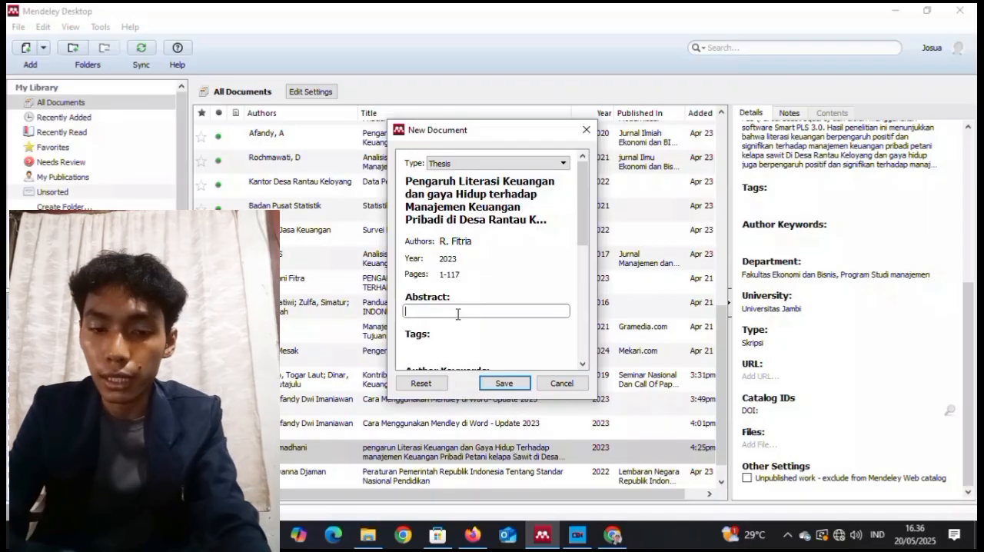
{"action": "key", "text": "ctrl+v"}
{"action": "left_click_drag", "start_coordinate": [583, 209], "coordinate": [591, 286]}
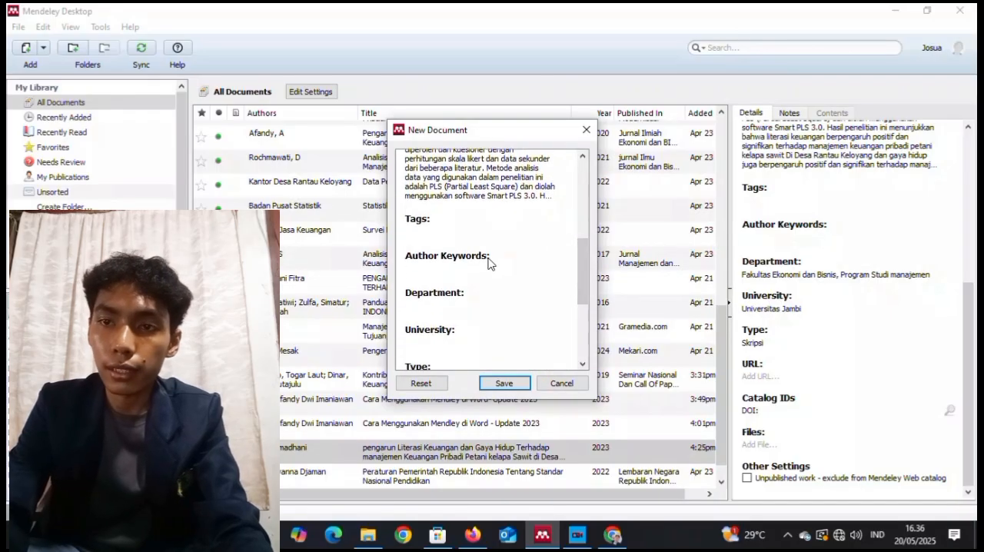
{"action": "left_click", "coordinate": [466, 307]}
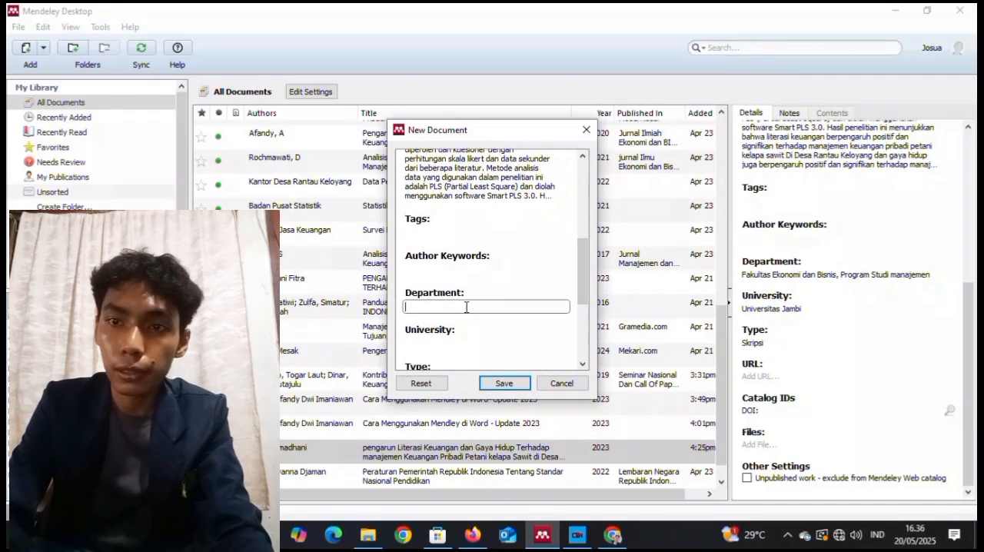
{"action": "type", "text": "Fakultas Ekono"}
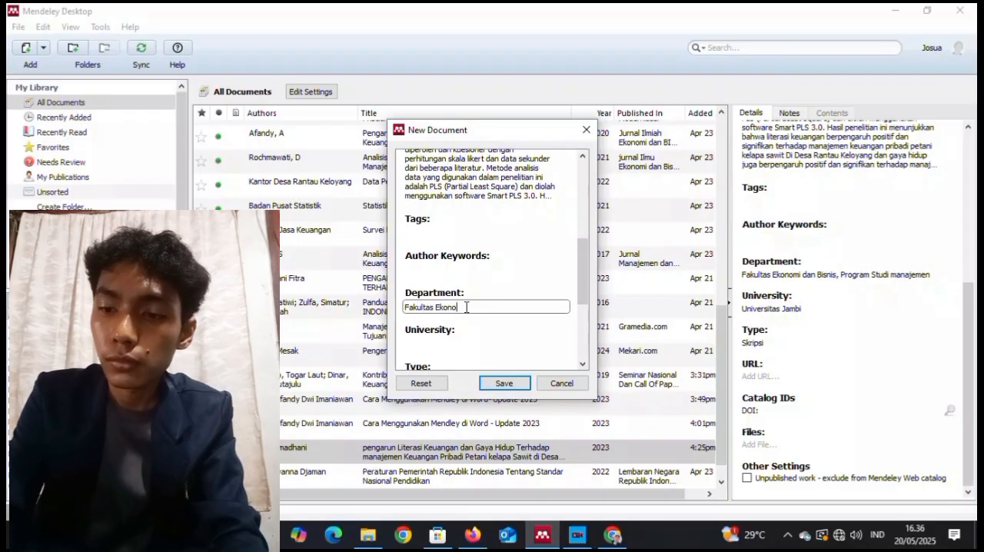
{"action": "type", "text": "mi dan Bisn"}
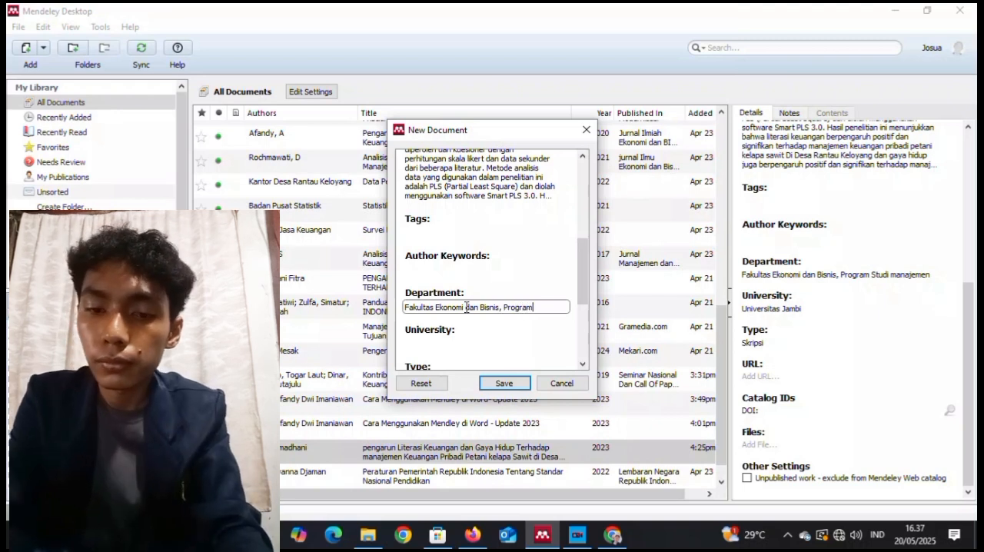
{"action": "type", "text": "is, Program"}
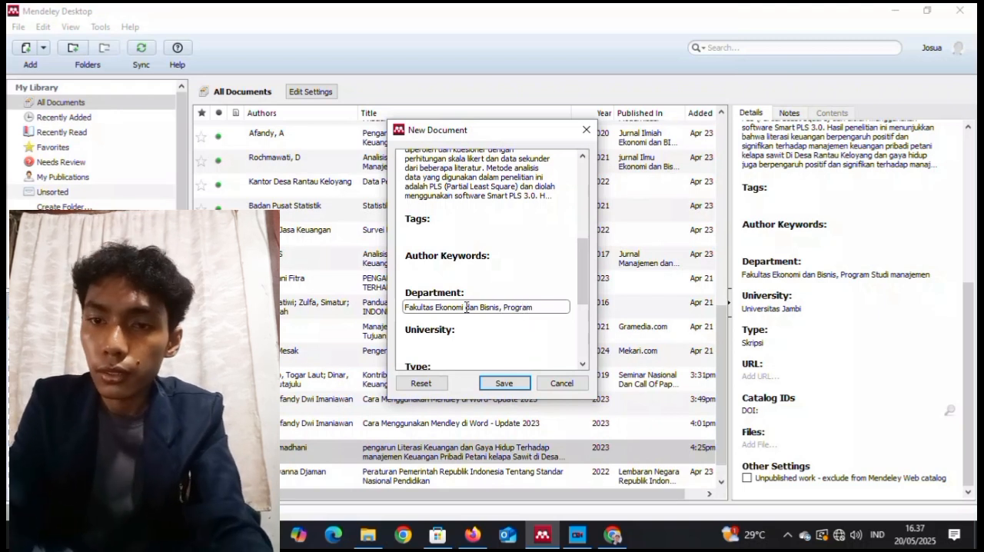
{"action": "type", "text": " Sti"}
{"action": "type", "text": "di Manajemen"}
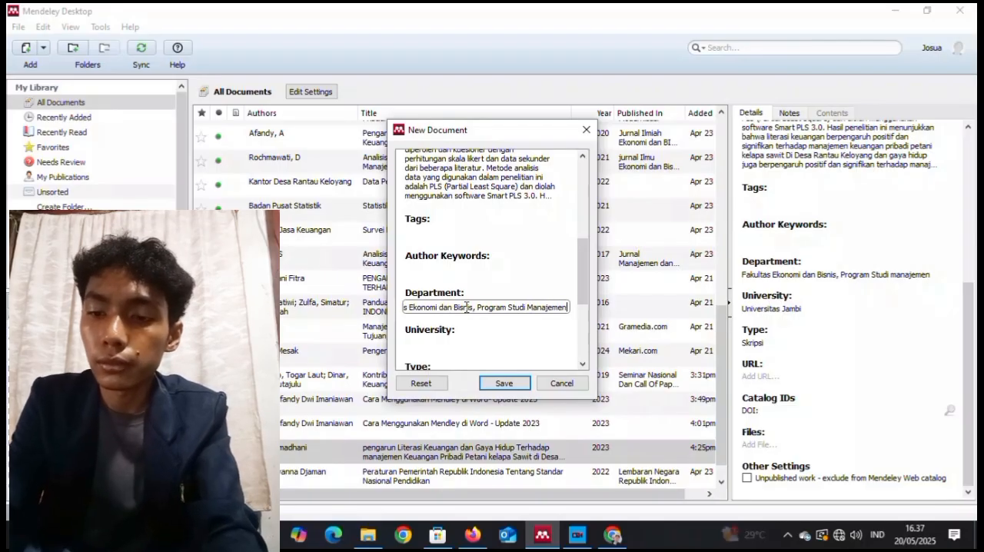
Set the thesis entry's university to Universitas Jambi and its thesis type to Skripsi.
{"action": "left_click_drag", "start_coordinate": [579, 279], "coordinate": [581, 308]}
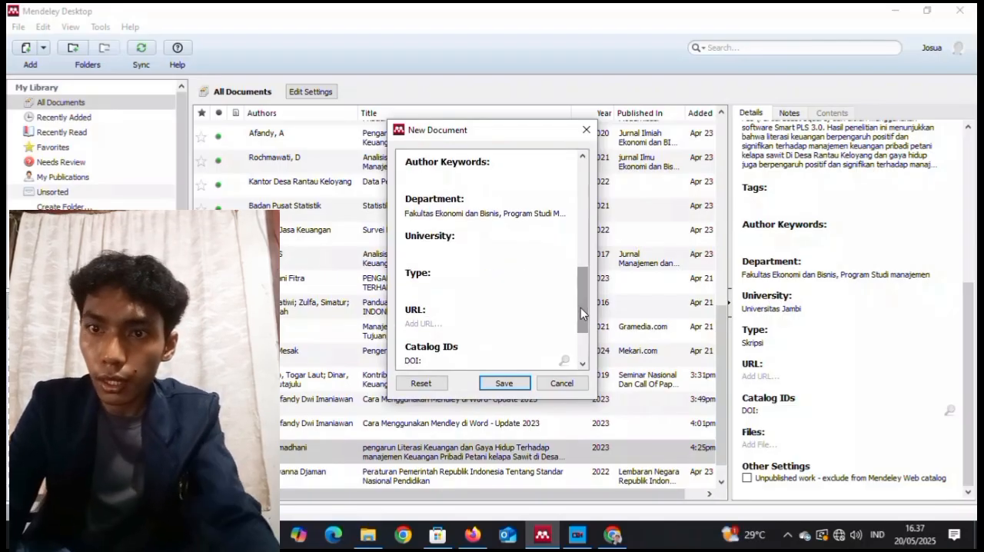
{"action": "left_click", "coordinate": [485, 249]}
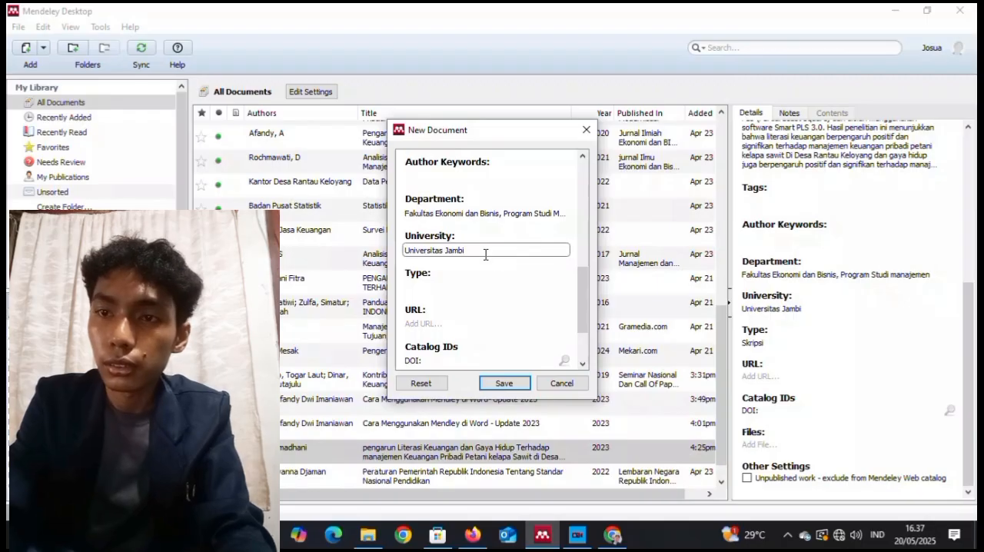
{"action": "left_click_drag", "start_coordinate": [582, 286], "coordinate": [585, 310]}
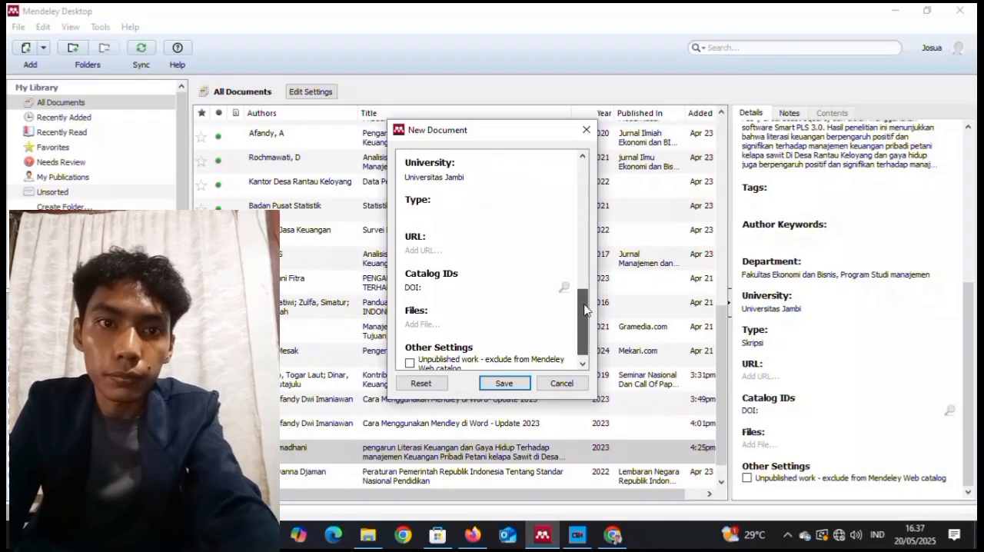
{"action": "left_click", "coordinate": [441, 213]}
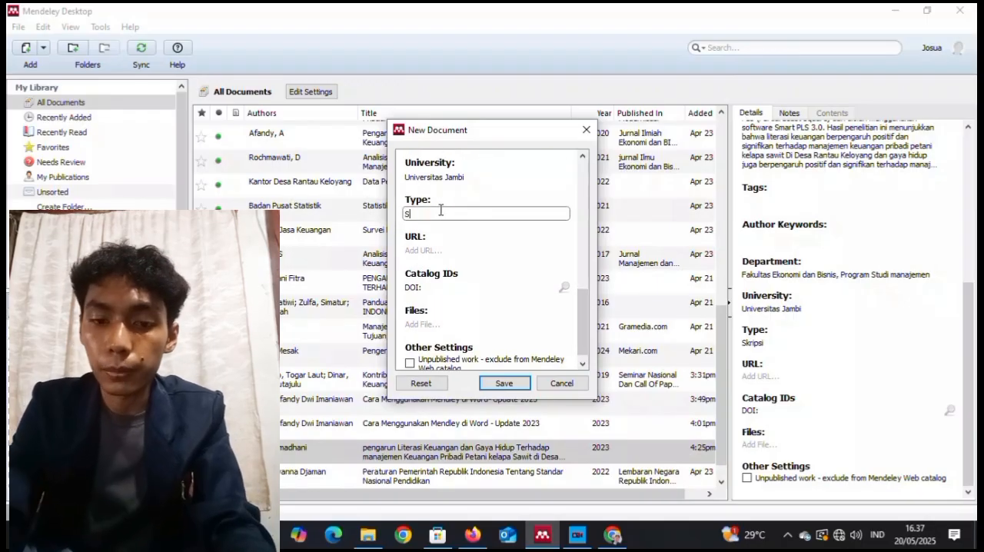
{"action": "left_click", "coordinate": [452, 250]}
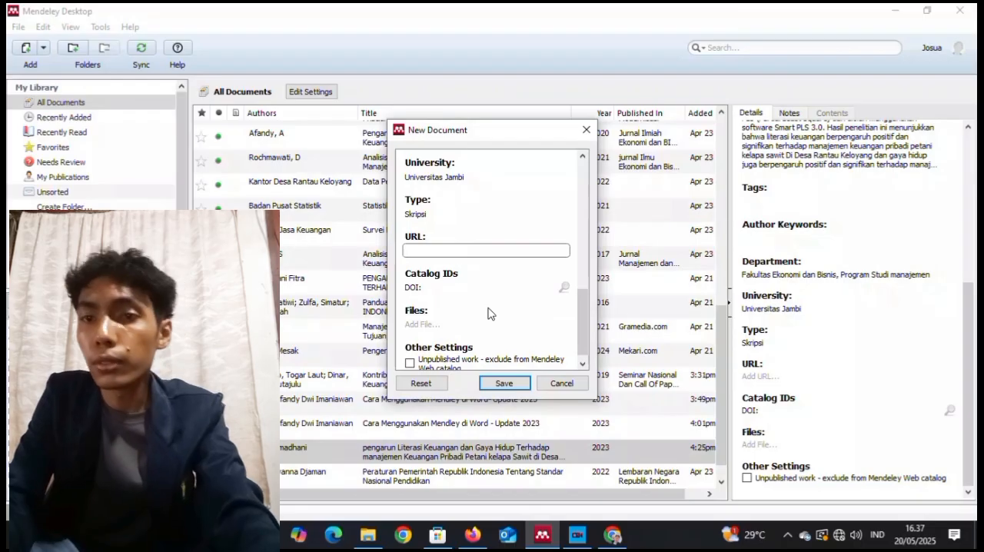
Find the file SKRIPSI_FULL[1].pdf by searching for "skripsi", attach it to the thesis entry, and save the new document.
{"action": "left_click", "coordinate": [461, 326]}
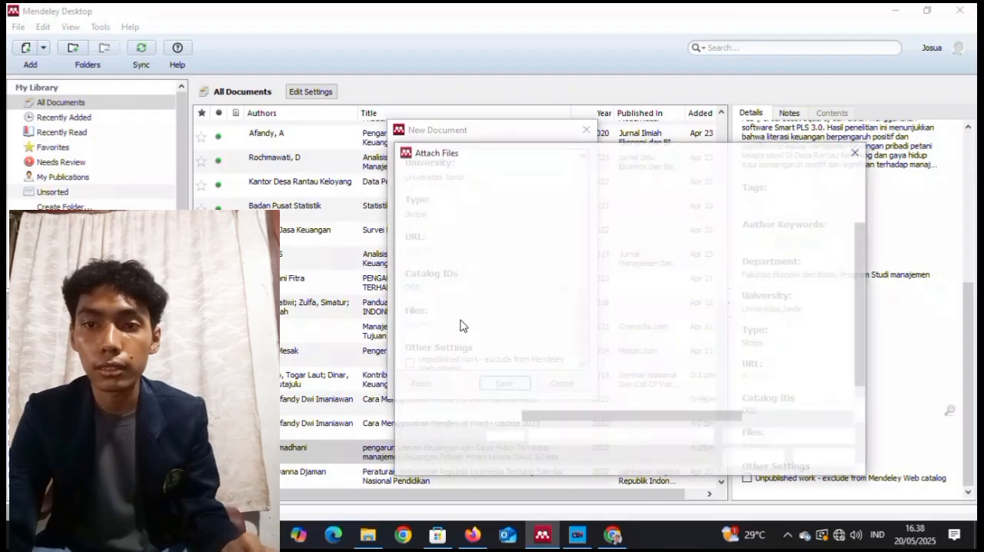
{"action": "left_click", "coordinate": [757, 176]}
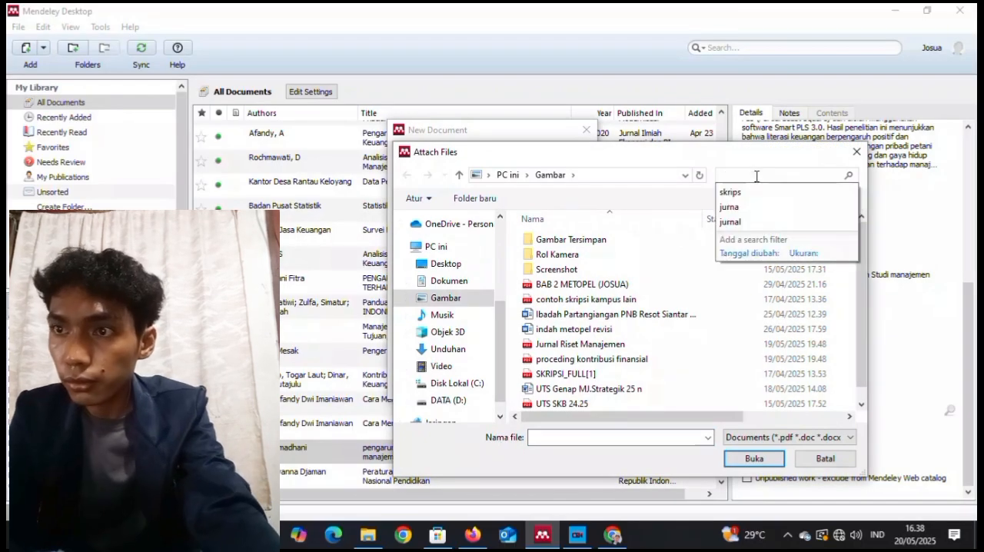
{"action": "type", "text": "skripsi"}
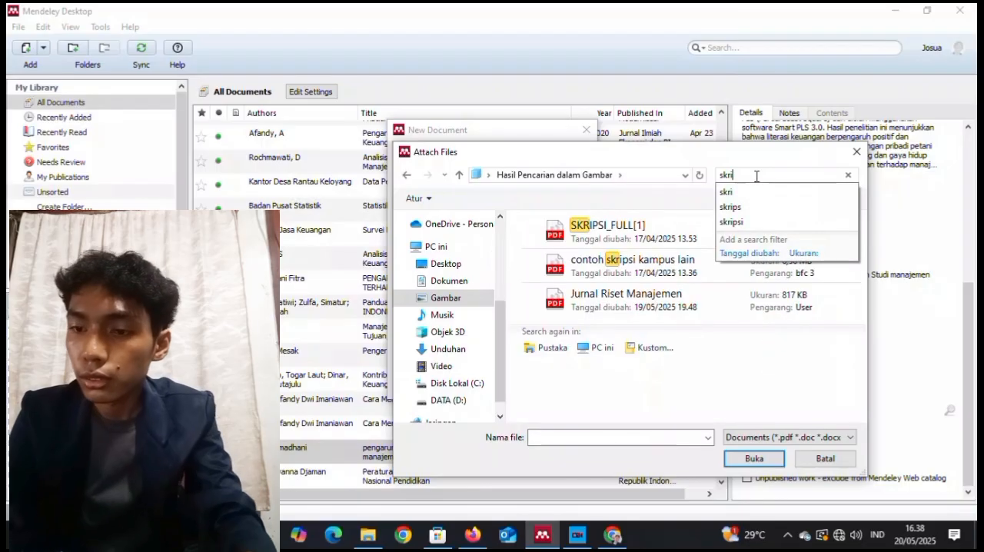
{"action": "left_click", "coordinate": [669, 235]}
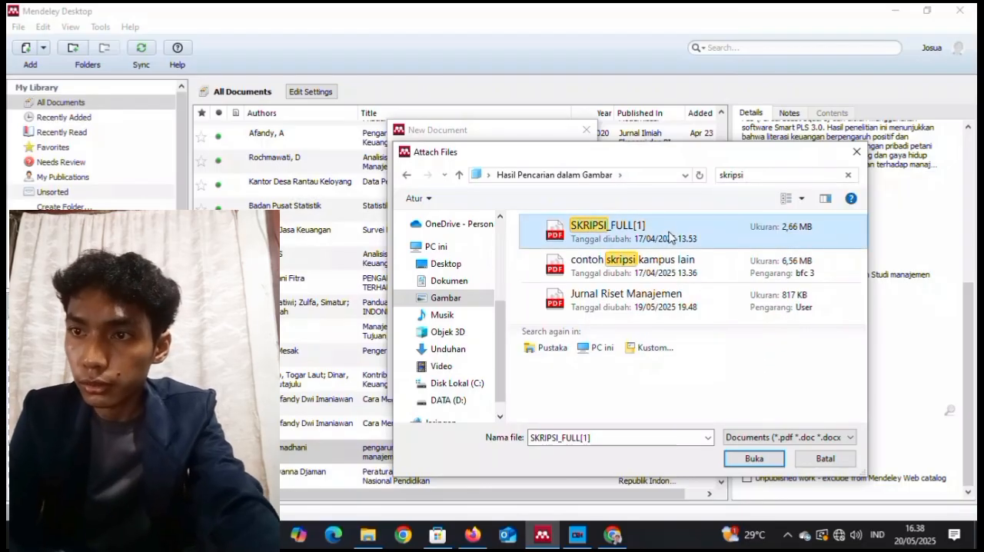
{"action": "left_click", "coordinate": [769, 458]}
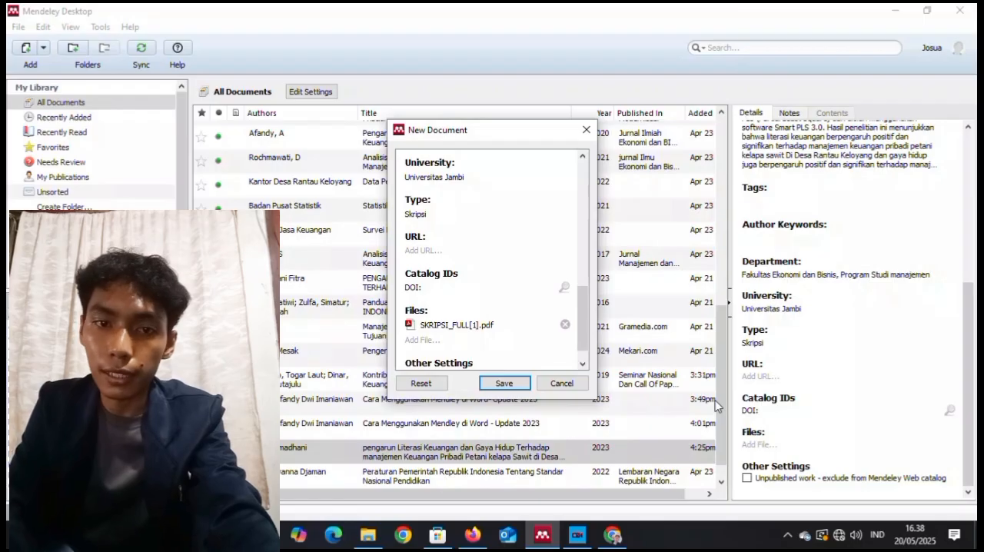
{"action": "left_click", "coordinate": [504, 383]}
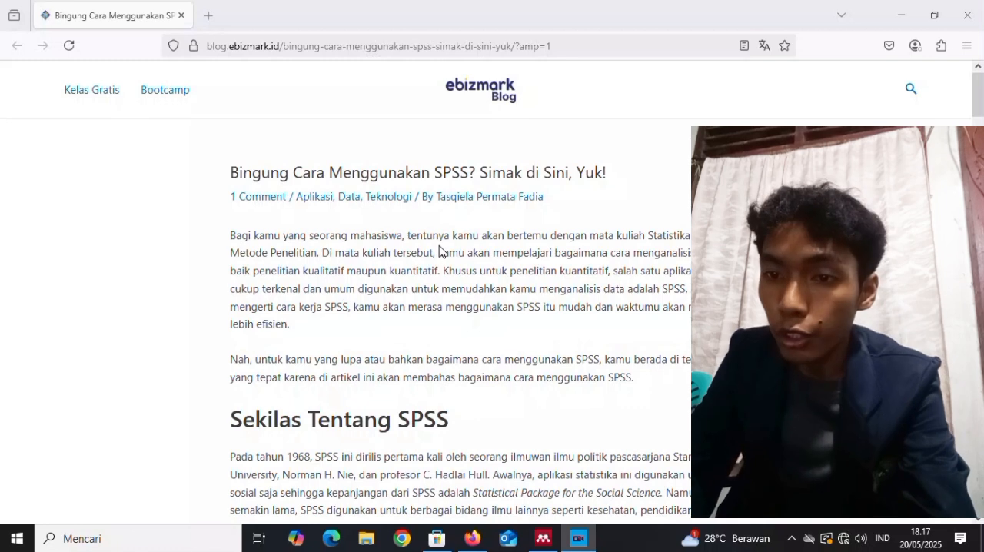
Switch to Mendeley Desktop and start a new manual entry with the document type Web Page.
{"action": "left_click", "coordinate": [542, 538]}
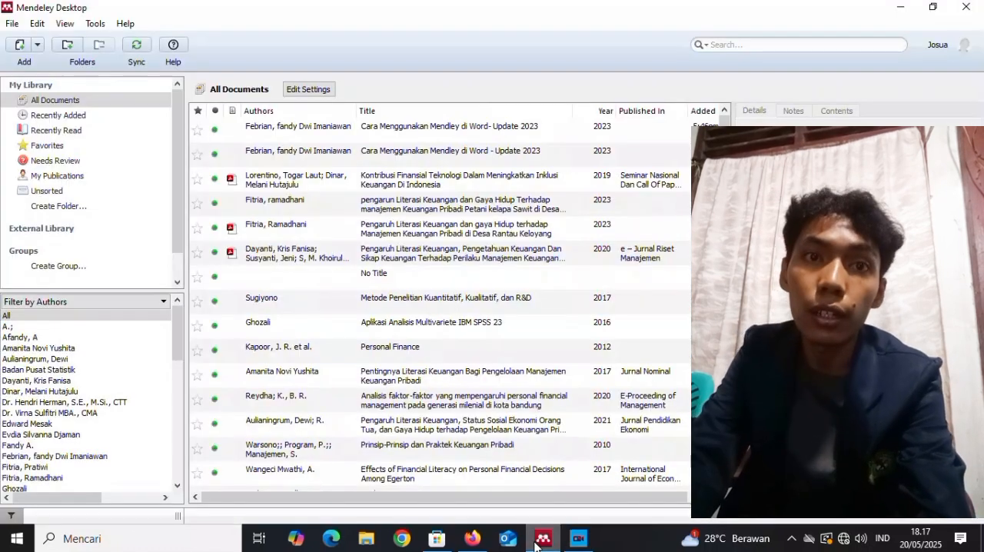
{"action": "left_click", "coordinate": [12, 23]}
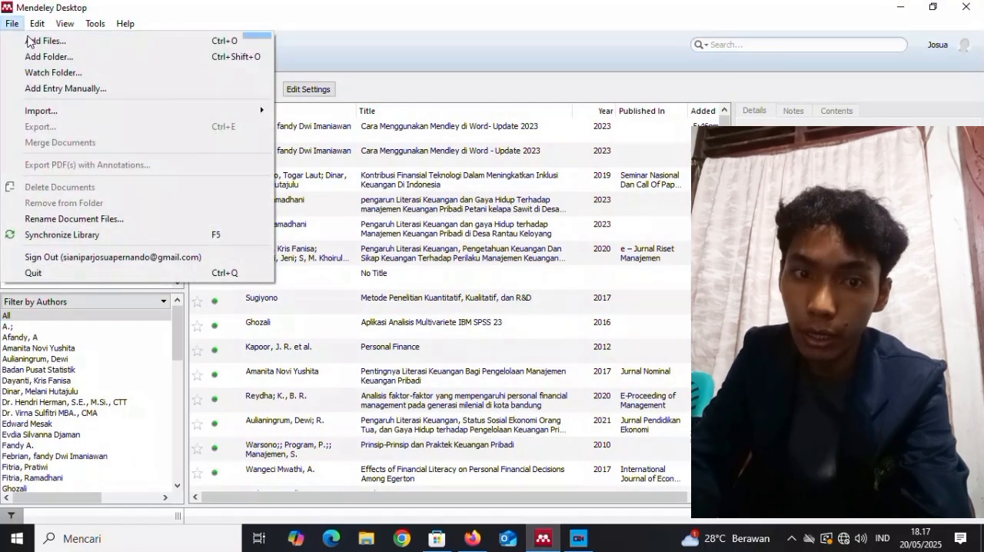
{"action": "left_click", "coordinate": [57, 93]}
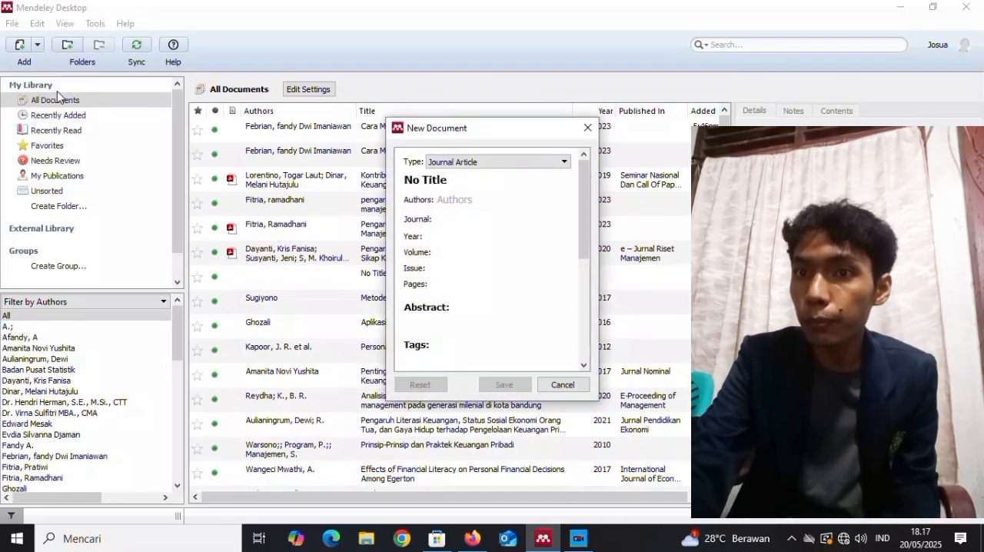
{"action": "left_click", "coordinate": [555, 163]}
{"action": "left_click_drag", "start_coordinate": [565, 190], "coordinate": [565, 231]}
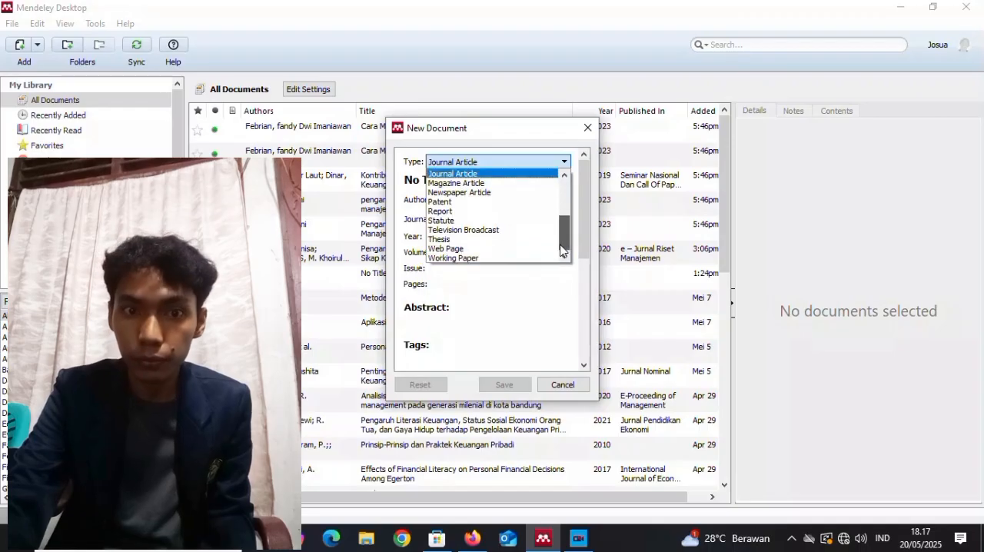
{"action": "left_click", "coordinate": [517, 248]}
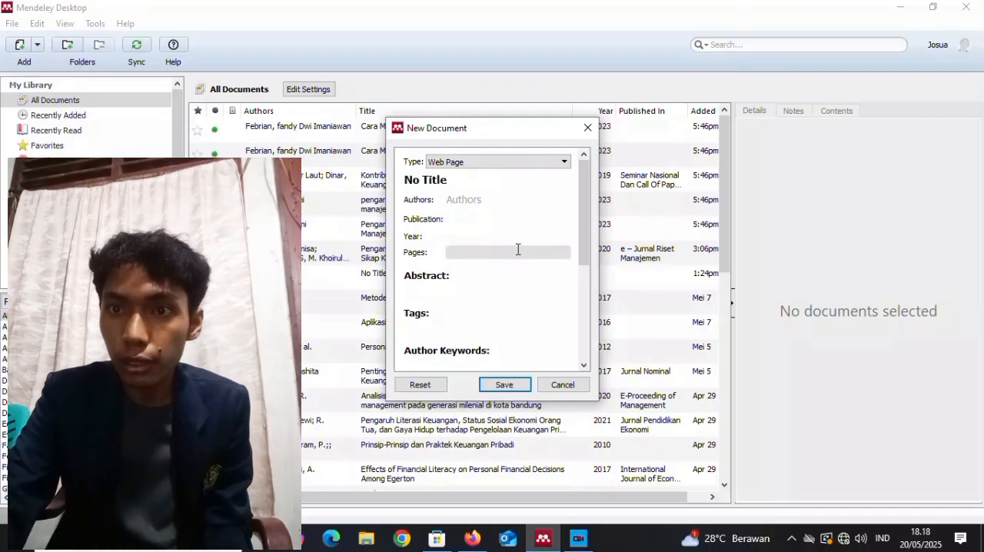
Set the web page entry's title to "Bingung Cara Menggunakan SPSS? Begini Caranya.".
{"action": "left_click", "coordinate": [470, 183]}
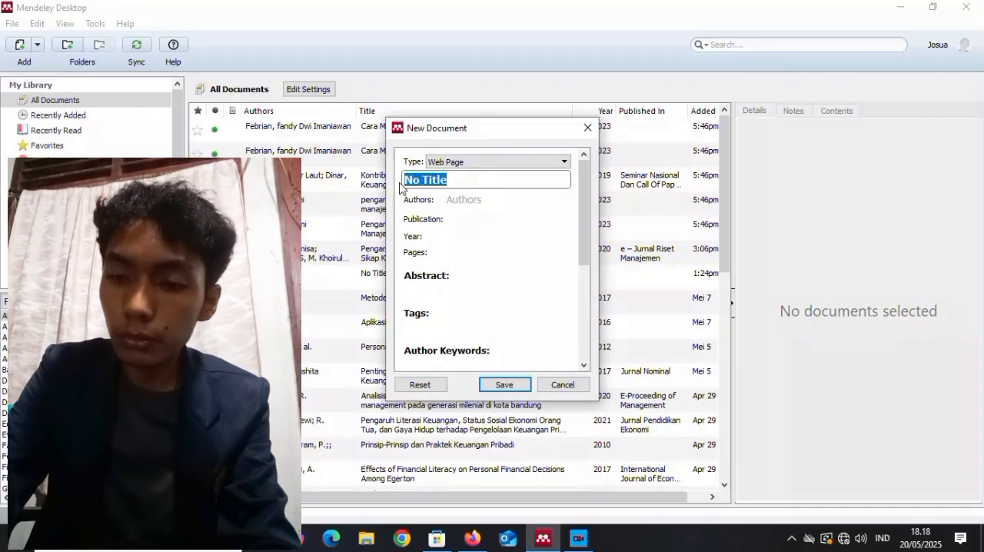
{"action": "type", "text": "Bing"}
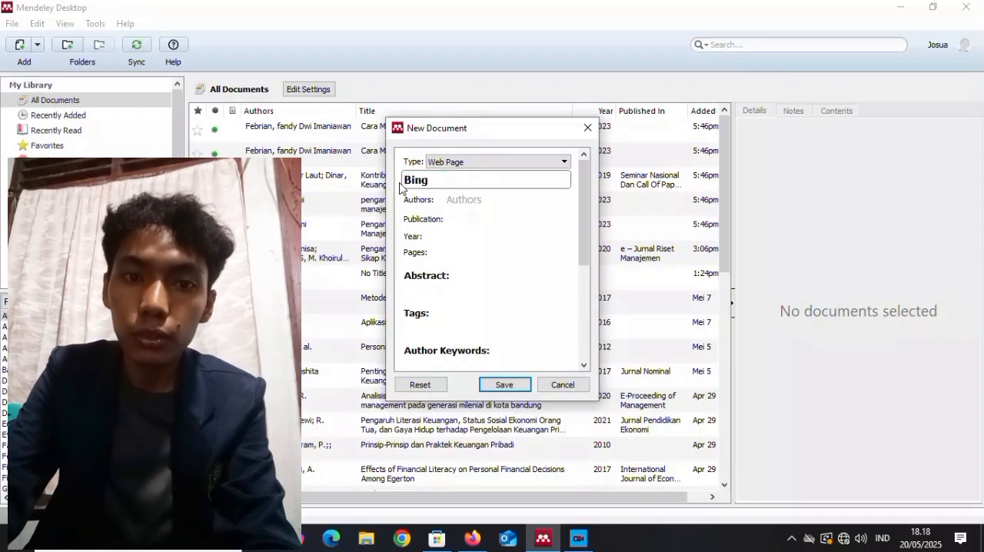
{"action": "type", "text": "ung Cara Menggunakan SPSS"}
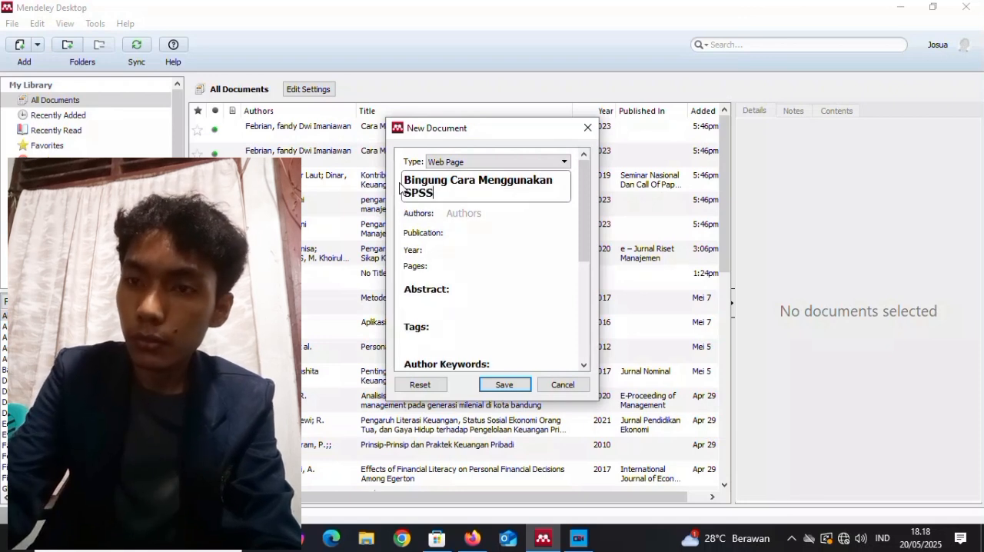
{"action": "type", "text": "?"}
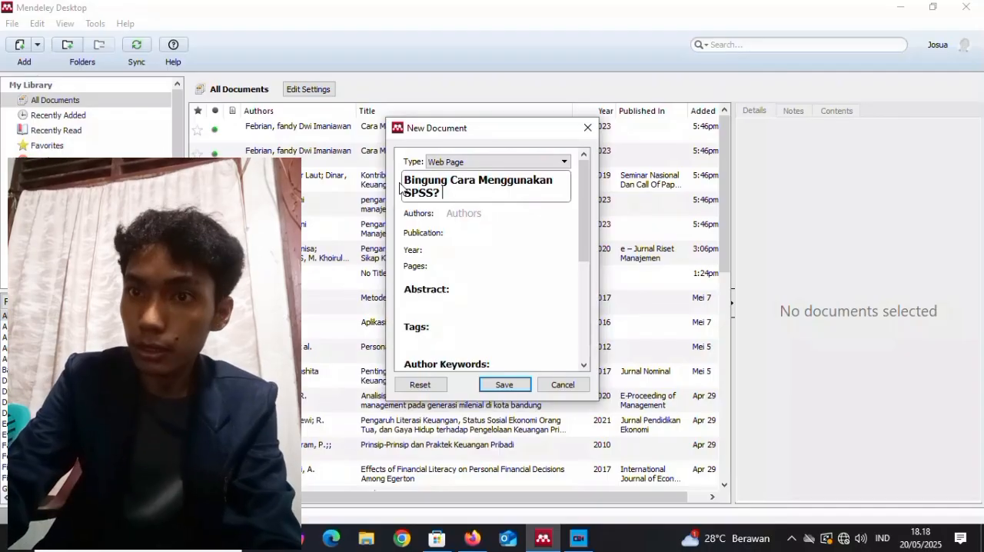
{"action": "type", "text": " Begini Caranya."}
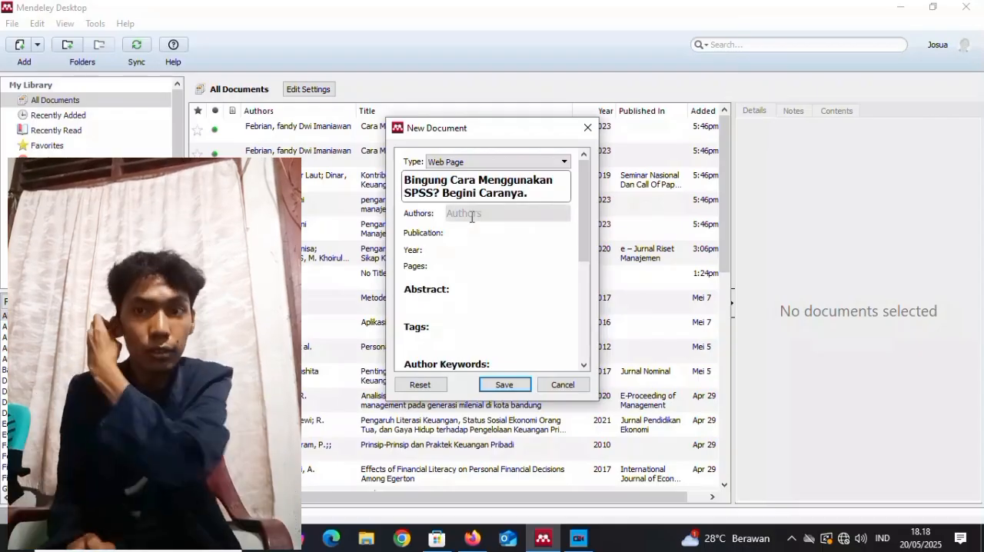
Set the web page entry's author to "Ebizmark, Blog" and its year to 2023.
{"action": "left_click", "coordinate": [471, 214]}
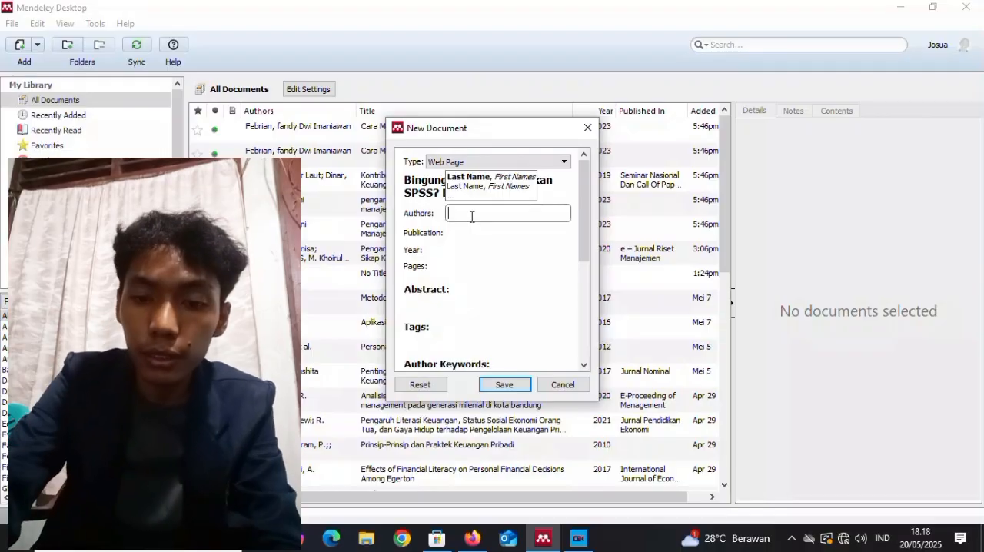
{"action": "type", "text": "Ebi"}
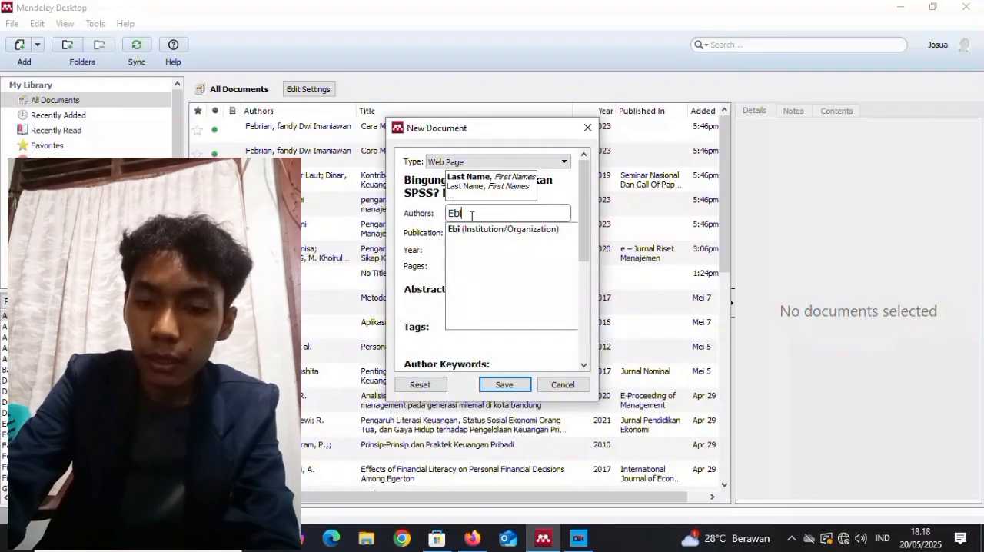
{"action": "type", "text": "zmark"}
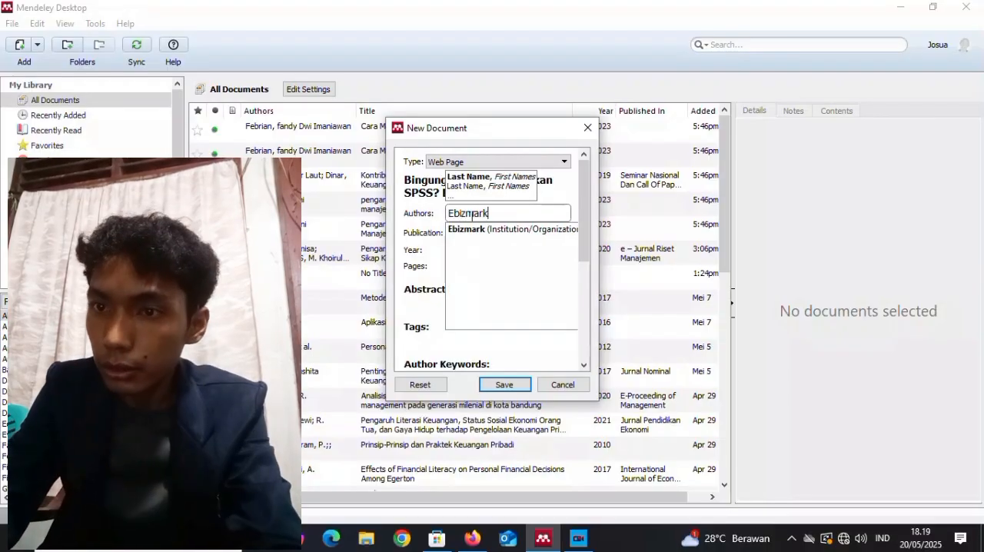
{"action": "type", "text": ","}
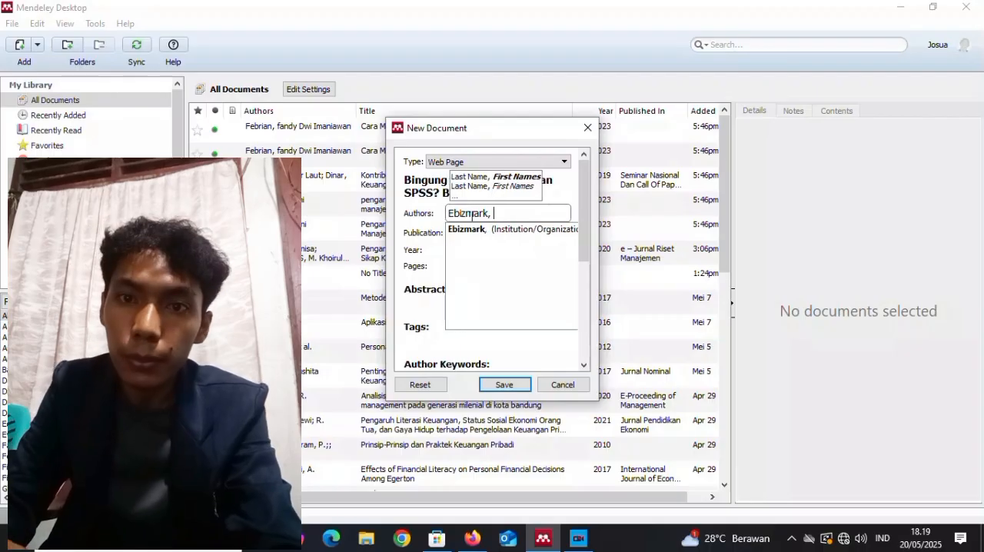
{"action": "type", "text": " Blog"}
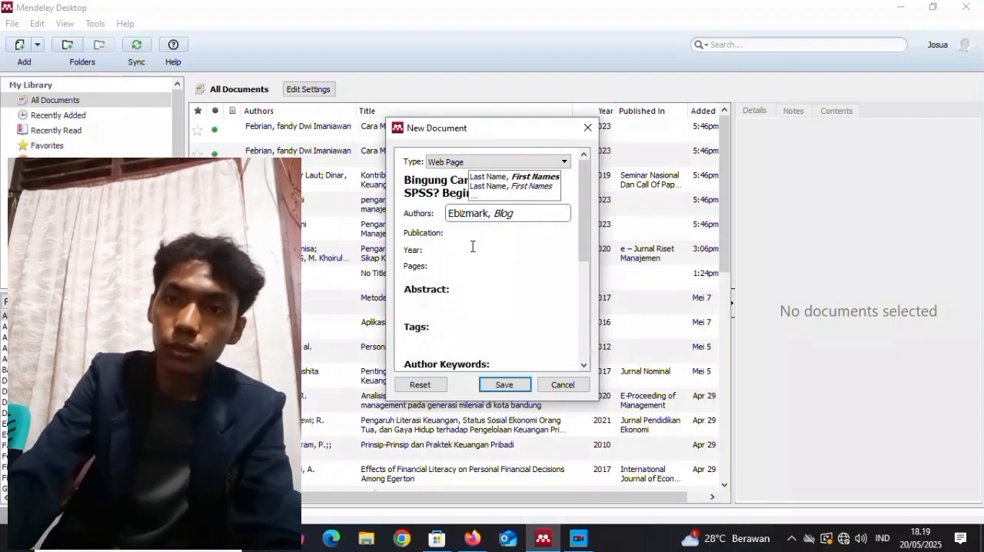
{"action": "left_click", "coordinate": [462, 253]}
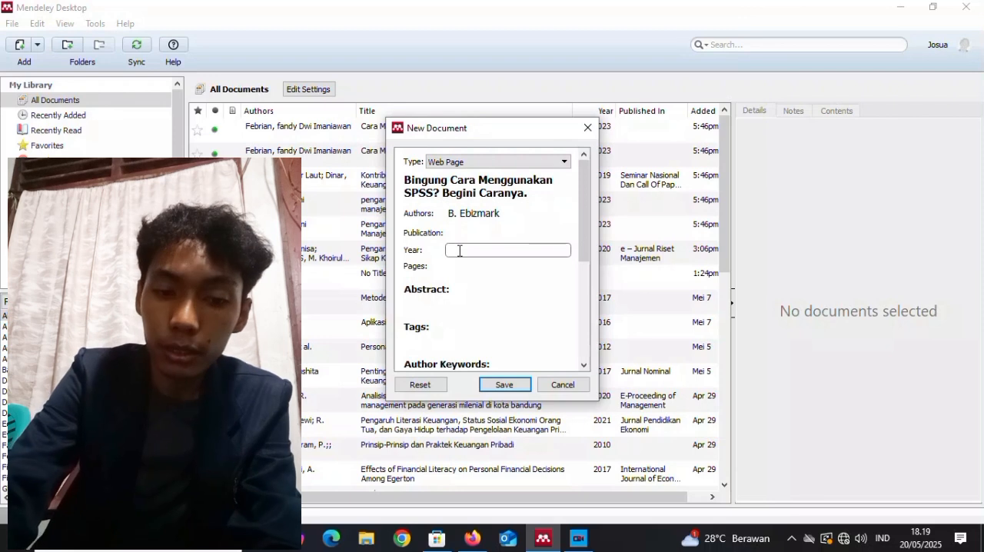
{"action": "type", "text": "20"}
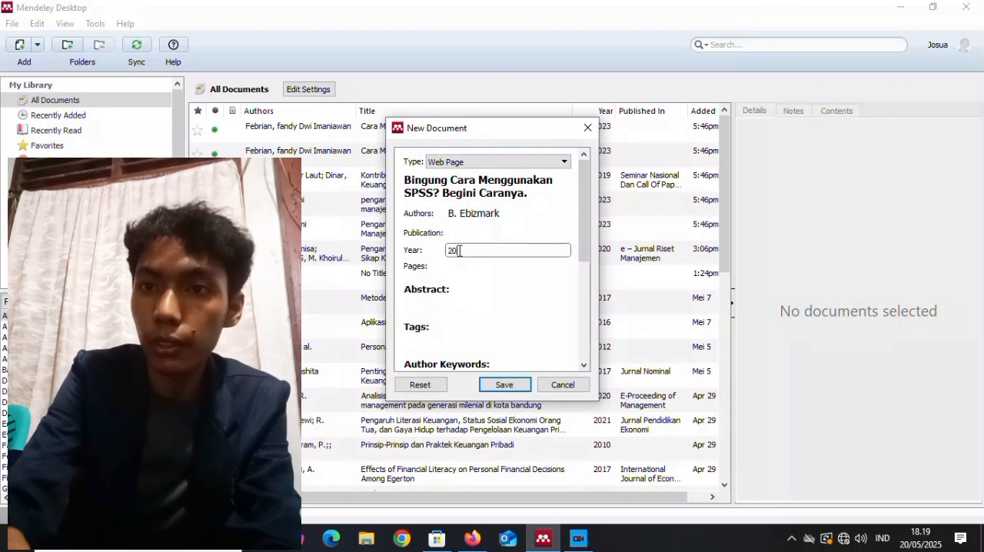
{"action": "type", "text": "23"}
Set the web page entry's access date to "20, May 2025", leaving its pages empty.
{"action": "left_click", "coordinate": [452, 268]}
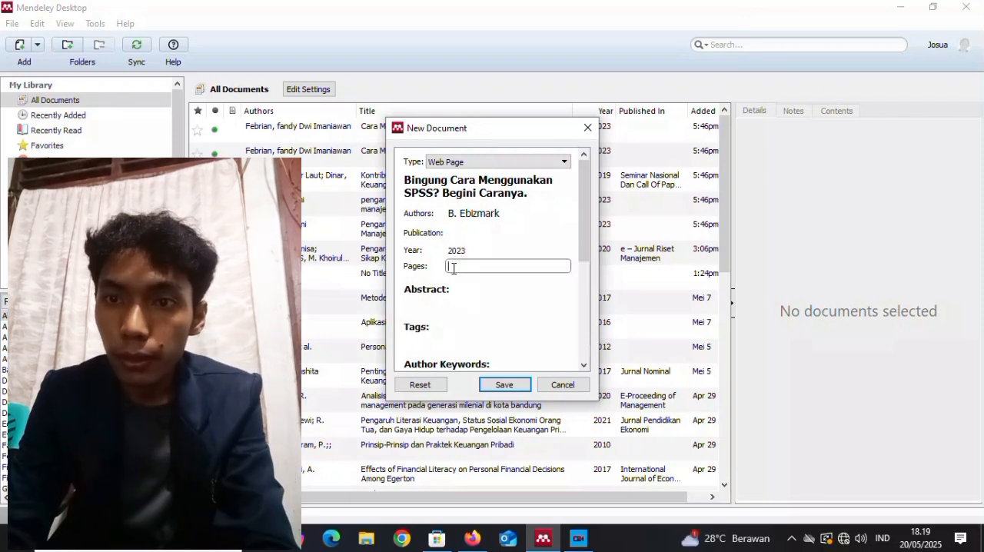
{"action": "left_click_drag", "start_coordinate": [584, 238], "coordinate": [578, 303]}
{"action": "left_click", "coordinate": [446, 257]}
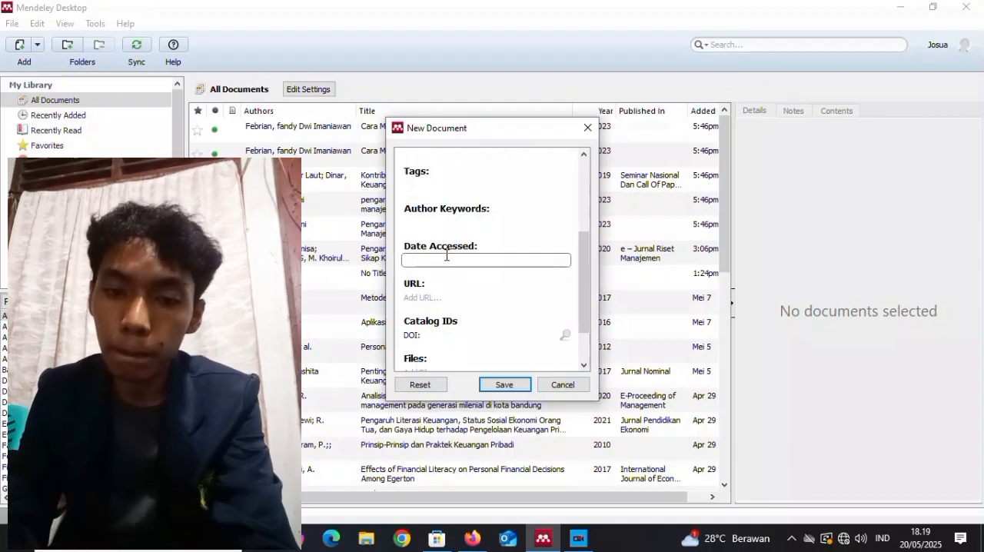
{"action": "type", "text": "20"}
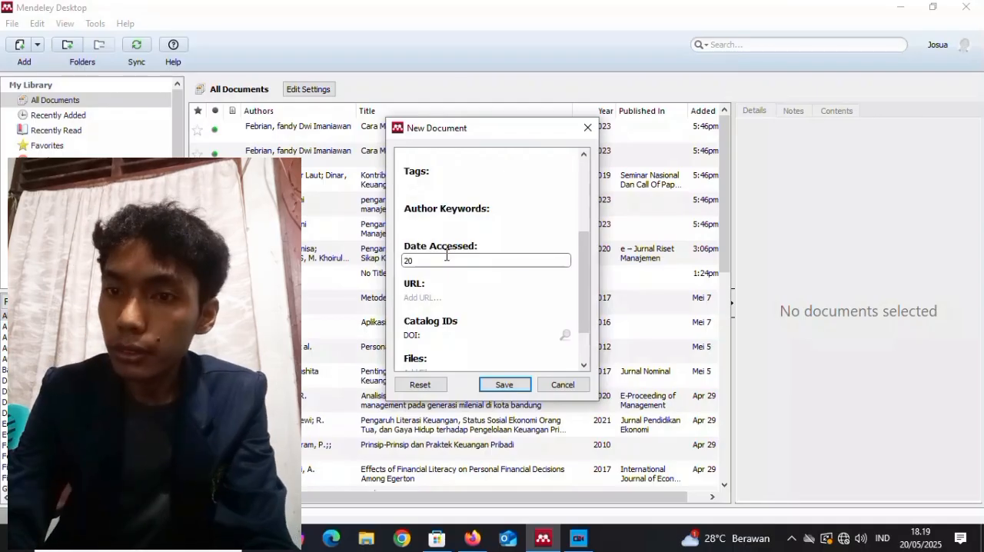
{"action": "key", "text": "BackSpace"}
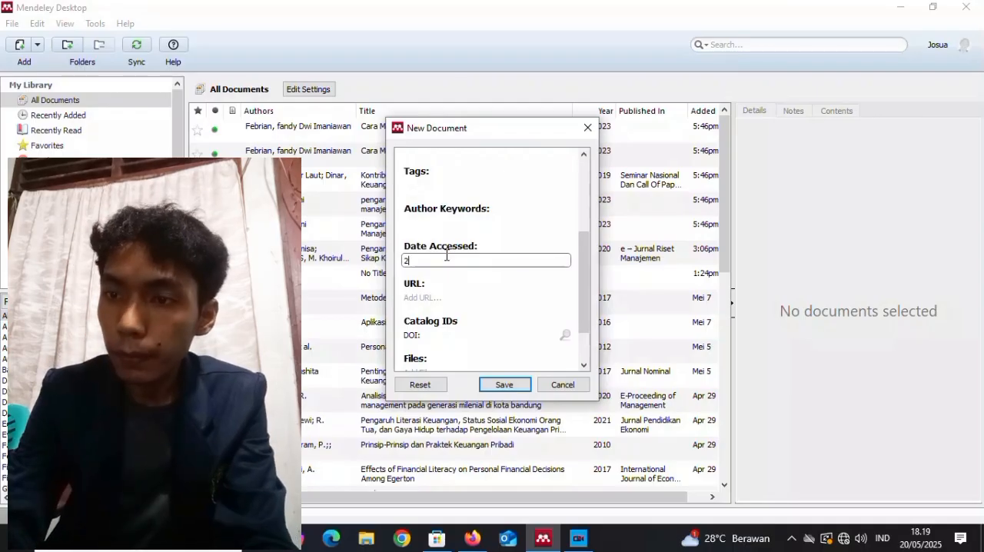
{"action": "type", "text": "0,"}
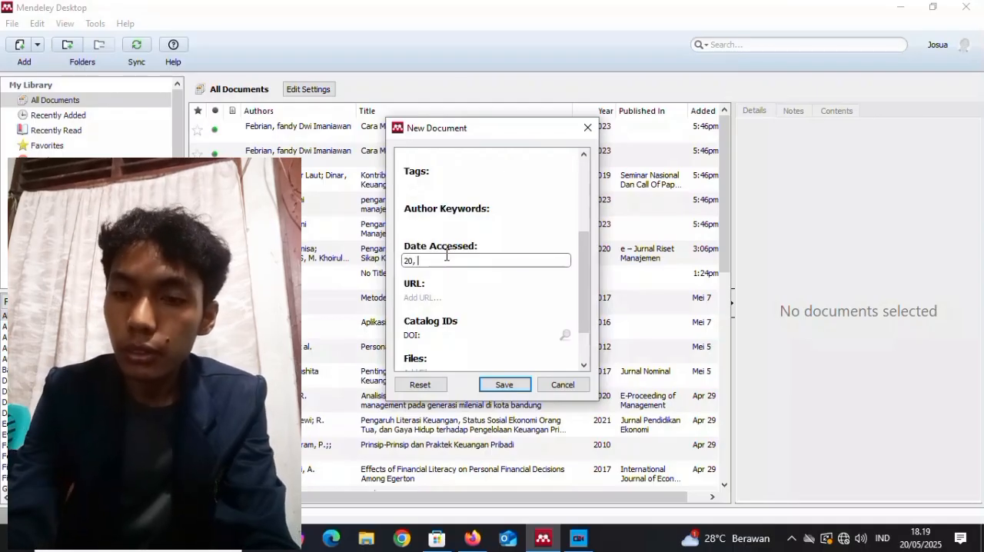
{"action": "type", "text": " May 2025"}
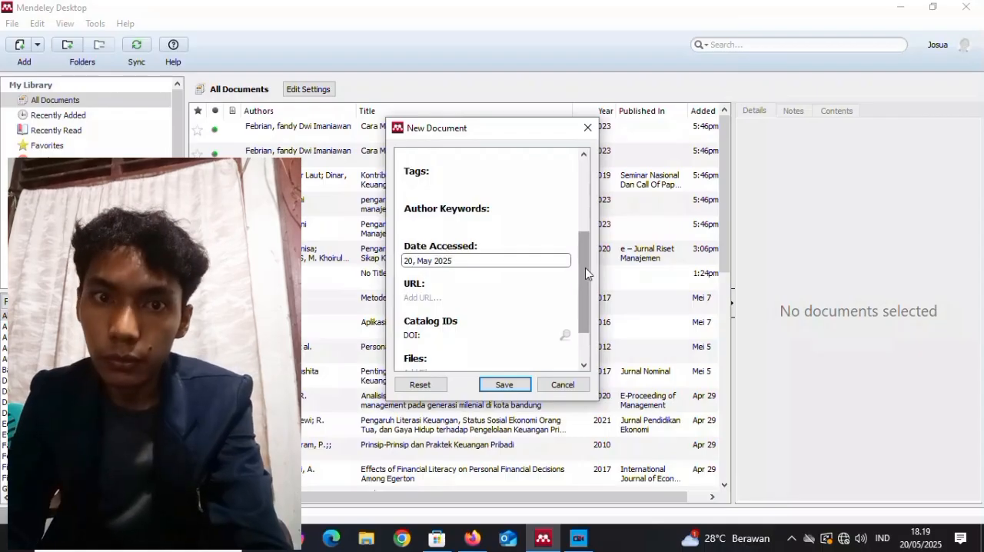
{"action": "left_click_drag", "start_coordinate": [585, 267], "coordinate": [585, 251]}
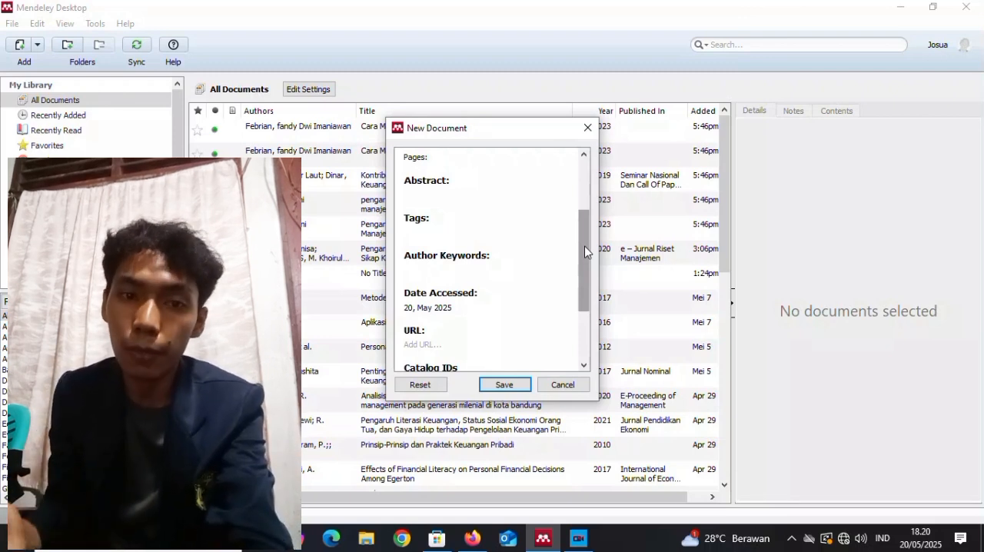
{"action": "left_click_drag", "start_coordinate": [585, 252], "coordinate": [582, 286]}
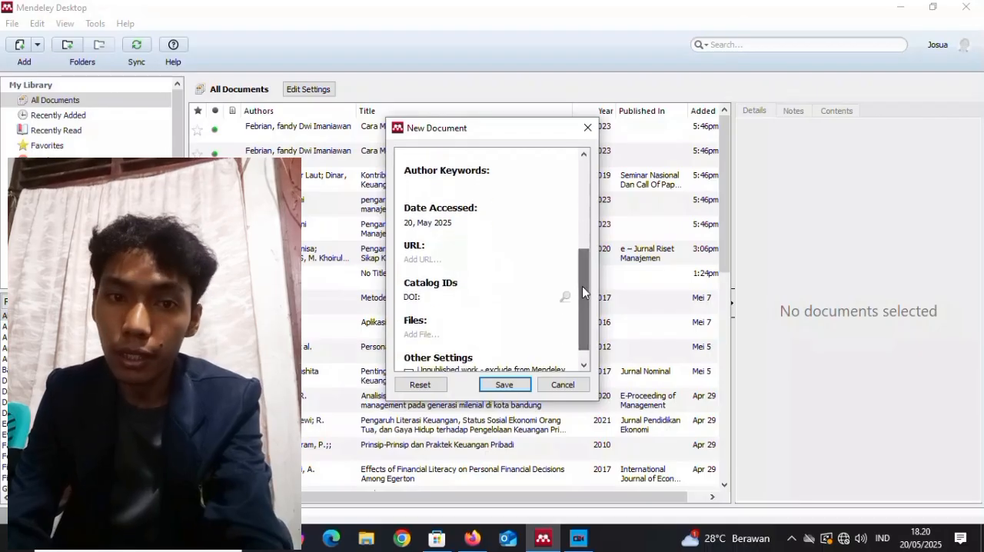
{"action": "left_click", "coordinate": [481, 260]}
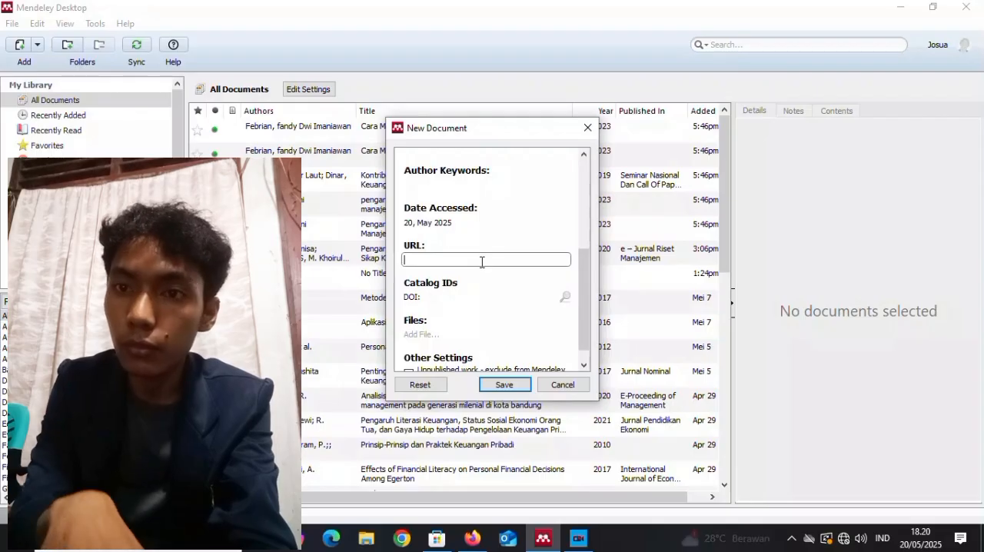
{"action": "key", "text": "ctrl+v"}
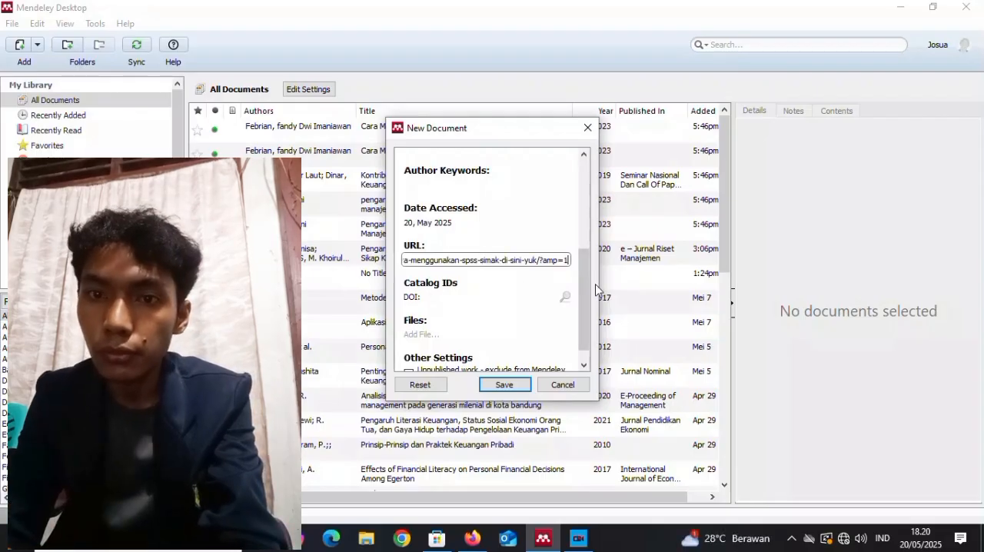
{"action": "left_click_drag", "start_coordinate": [582, 284], "coordinate": [583, 319]}
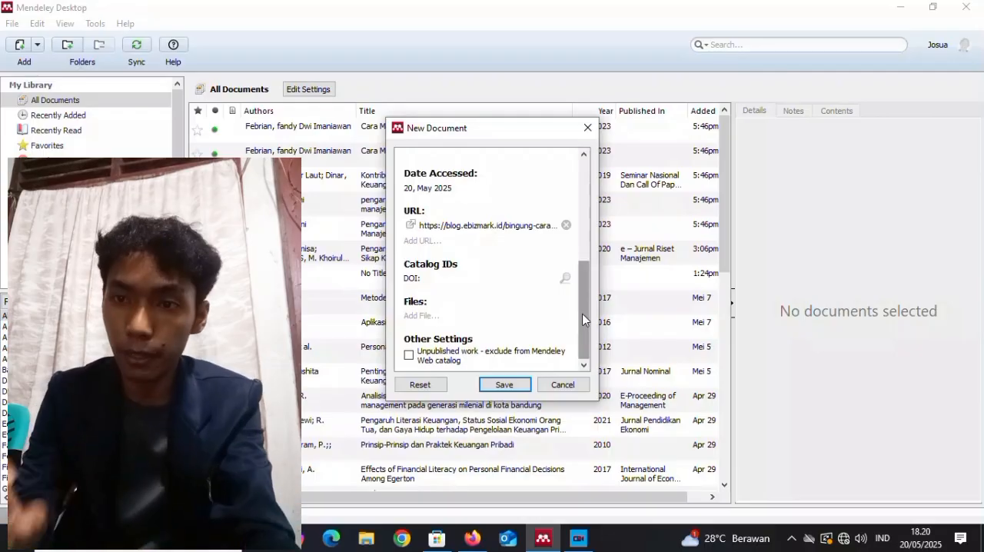
{"action": "left_click", "coordinate": [505, 385]}
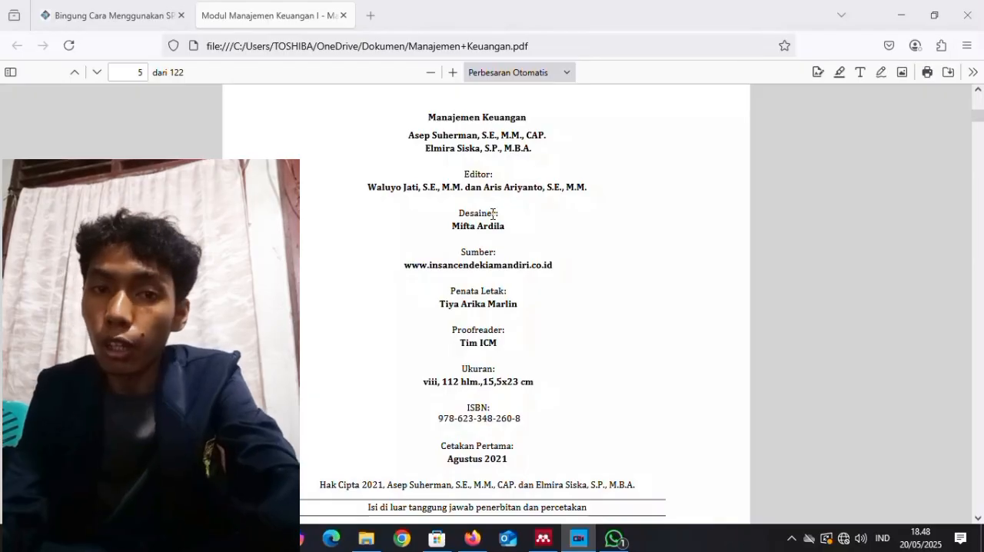
Switch from the open PDF to Mendeley Desktop and start a new manual entry with the document type Book.
{"action": "left_click", "coordinate": [544, 538]}
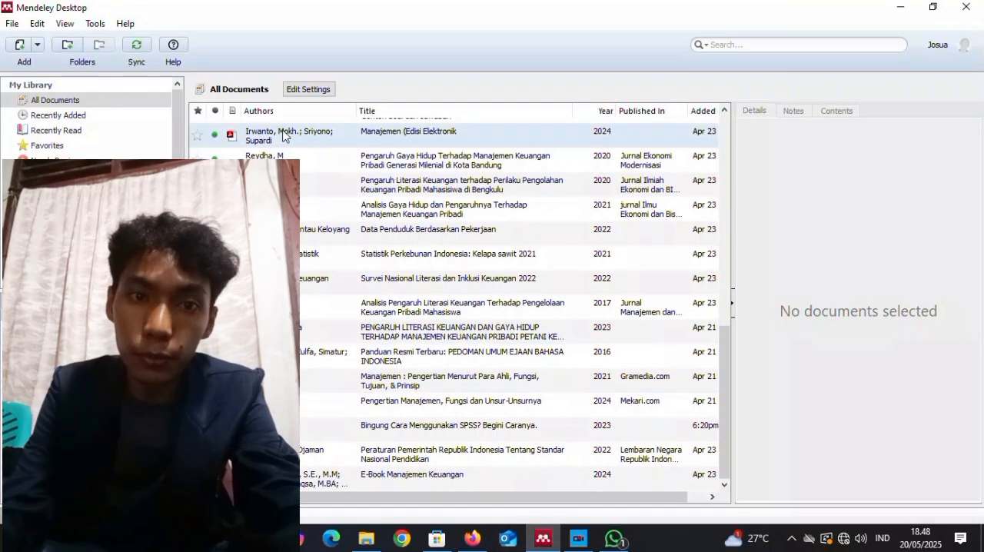
{"action": "left_click", "coordinate": [14, 23]}
{"action": "left_click", "coordinate": [56, 89]}
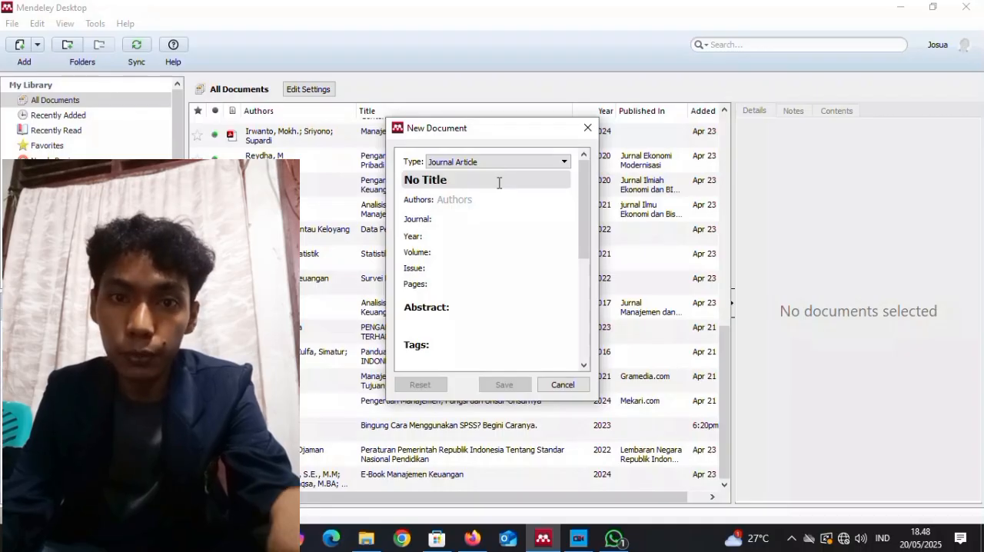
{"action": "left_click", "coordinate": [561, 162]}
{"action": "scroll", "coordinate": [565, 196], "scroll_direction": "up", "scroll_amount": 1}
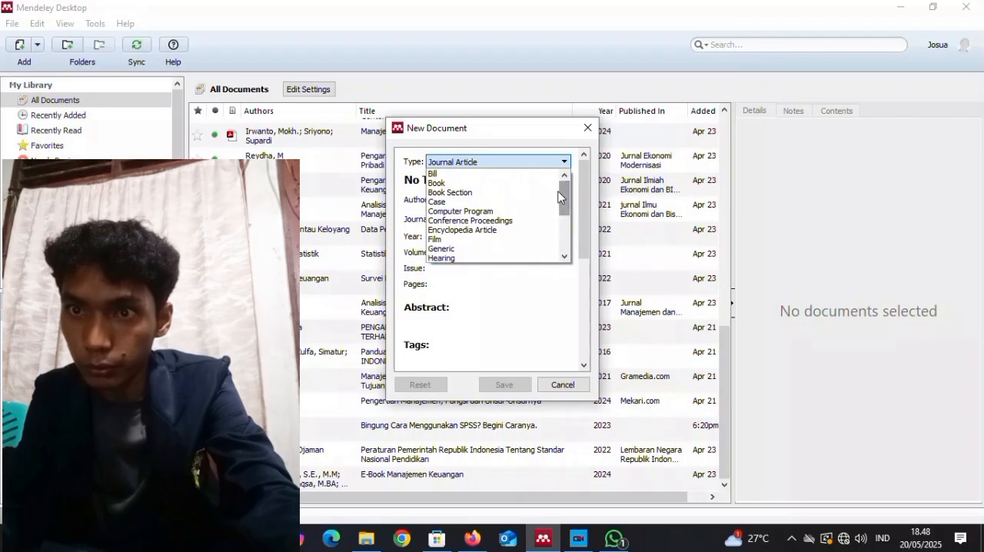
{"action": "left_click", "coordinate": [520, 183]}
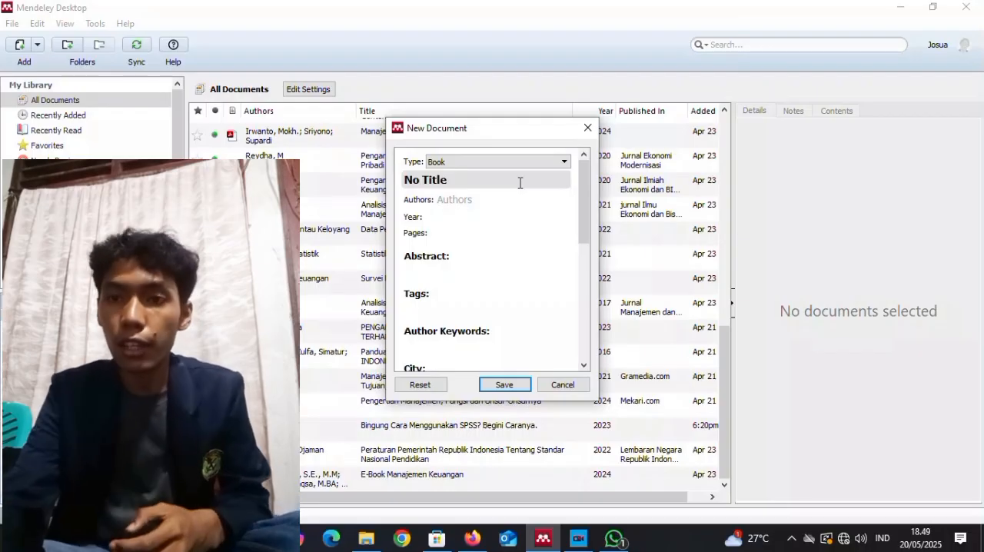
Set the new book entry's title to "Manajemen Keuangan".
{"action": "left_click", "coordinate": [472, 182]}
{"action": "left_click_drag", "start_coordinate": [472, 182], "coordinate": [398, 177]}
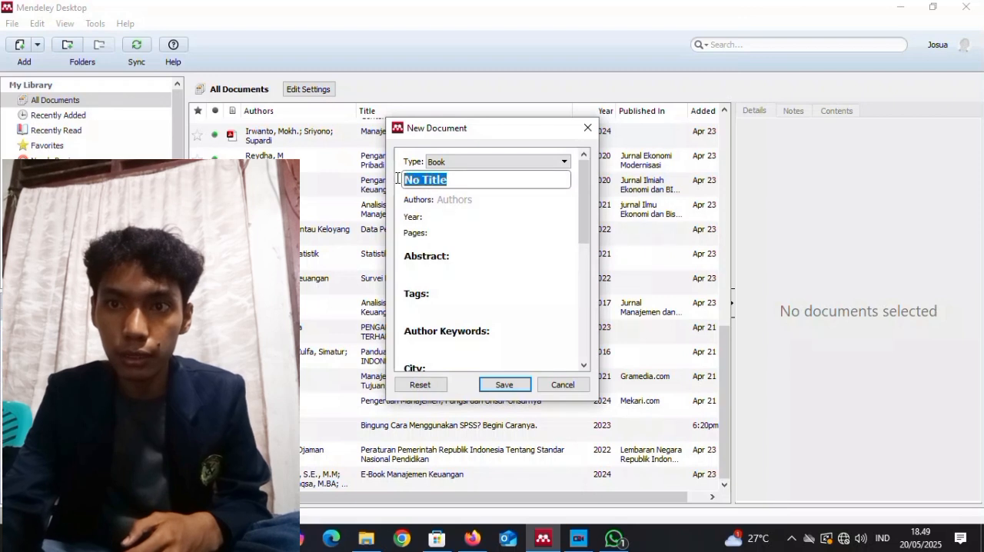
{"action": "type", "text": "Mana"}
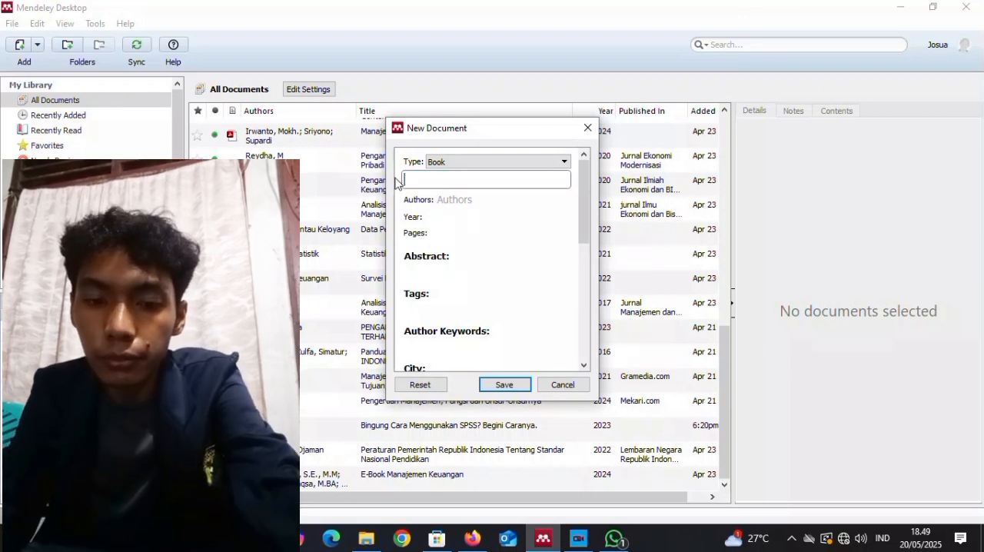
{"action": "type", "text": "jemen"}
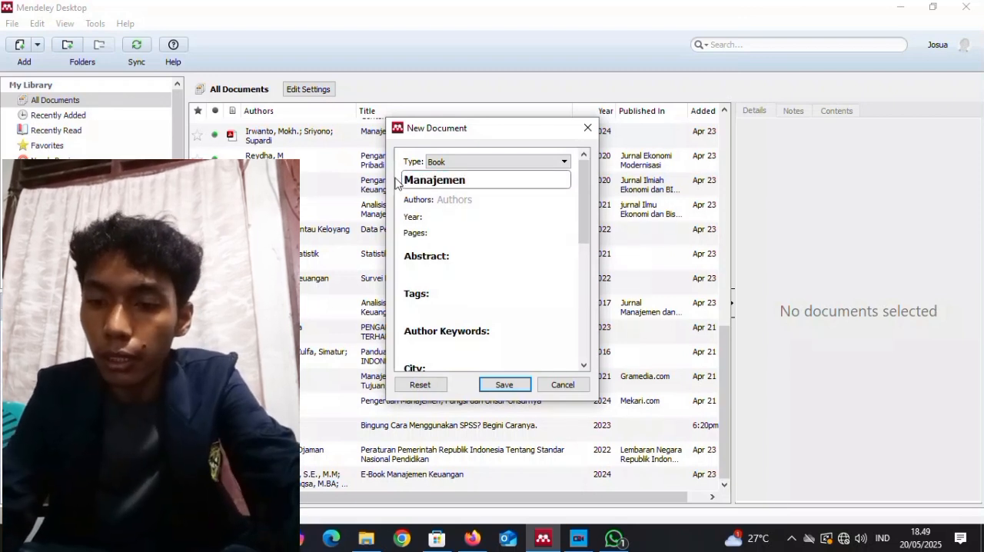
{"action": "type", "text": " Keuangan"}
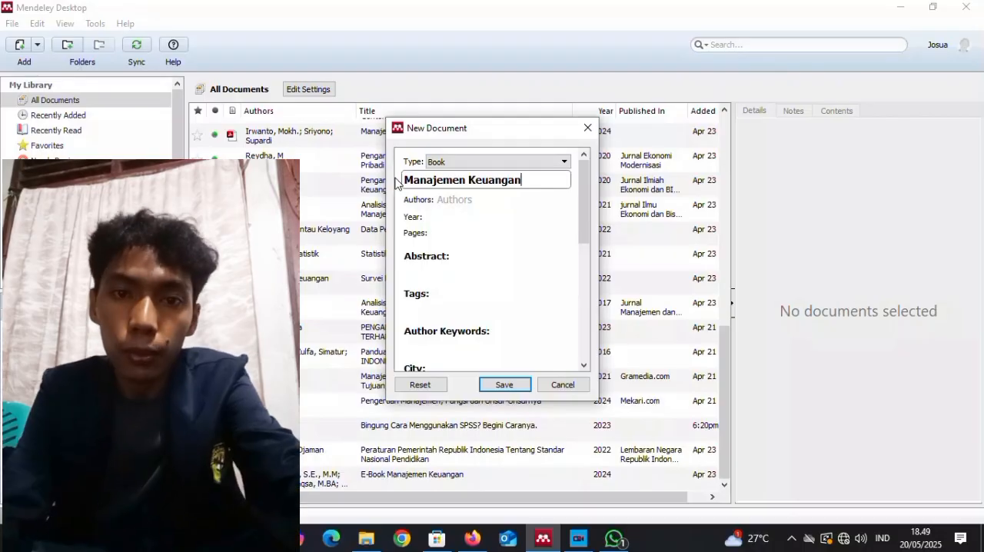
Enter the book's two authors on separate lines, with a comma between the two parts of each name.
{"action": "left_click", "coordinate": [451, 201]}
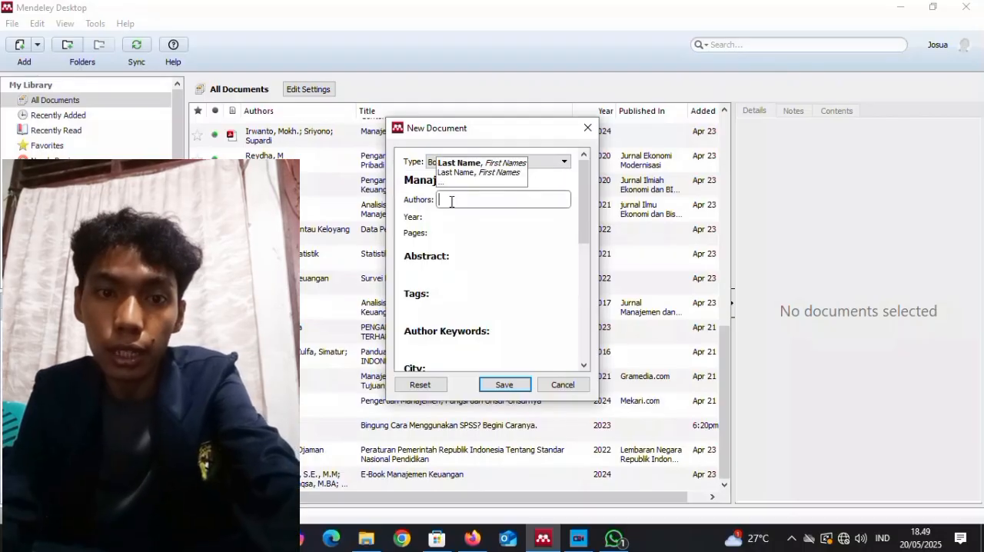
{"action": "type", "text": "Asep Suherman"}
{"action": "left_click", "coordinate": [462, 201]}
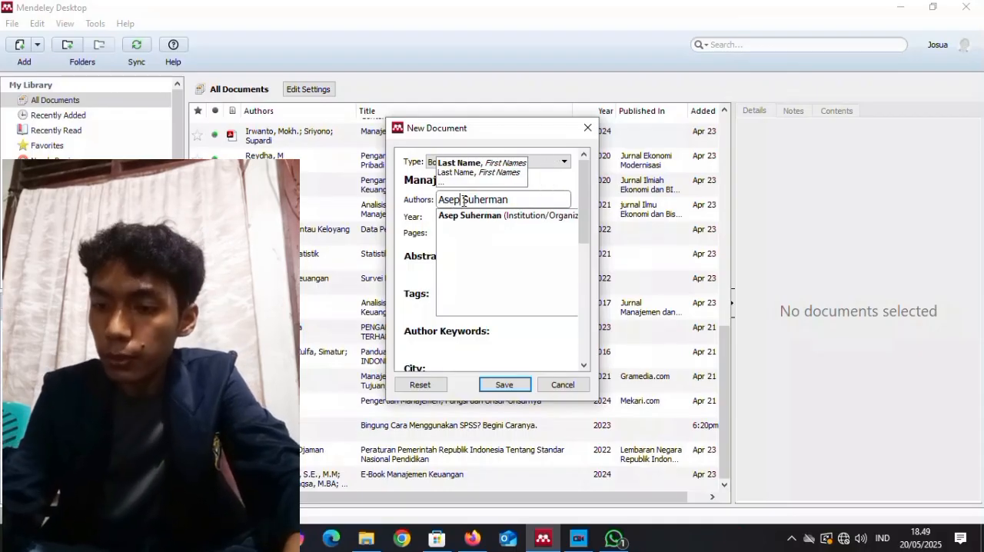
{"action": "type", "text": ","}
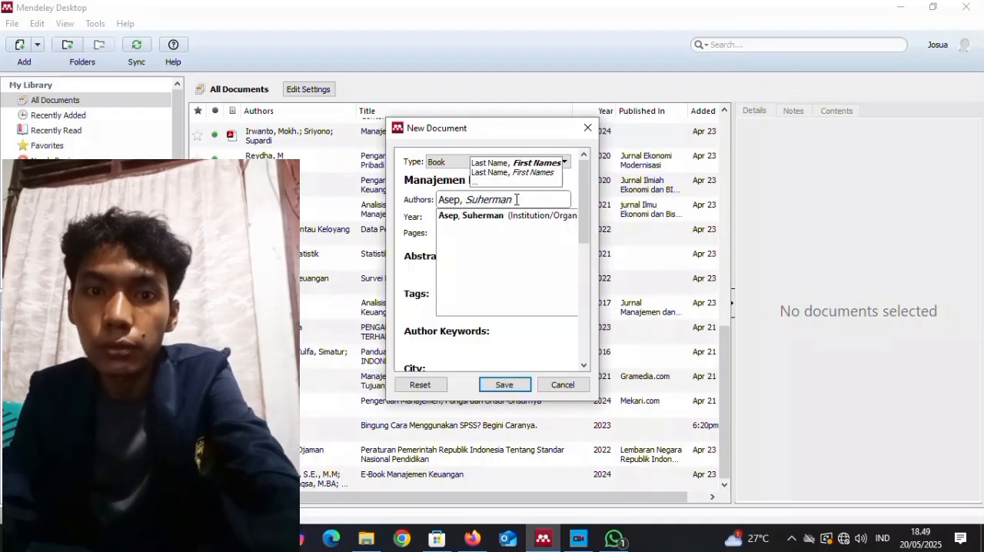
{"action": "key", "text": "Return"}
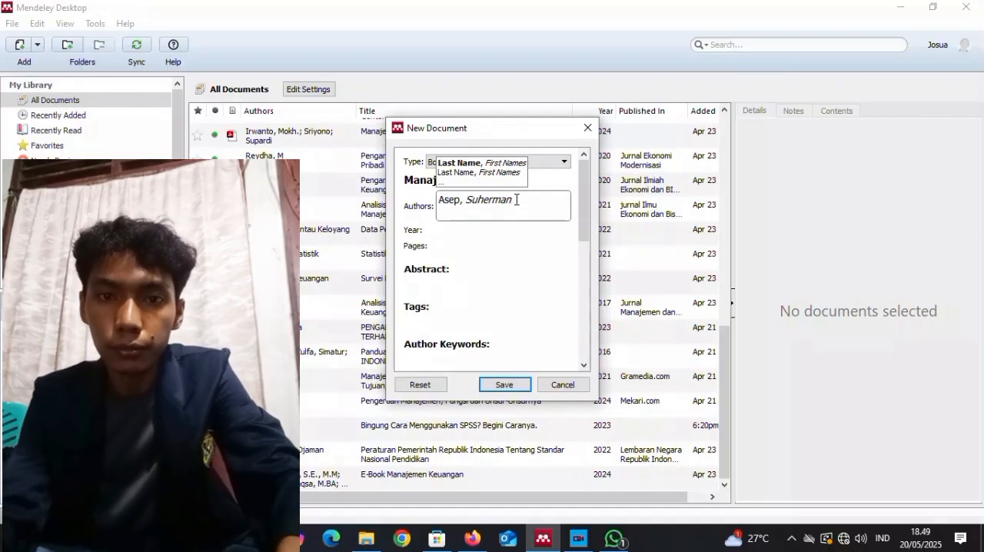
{"action": "type", "text": "E"}
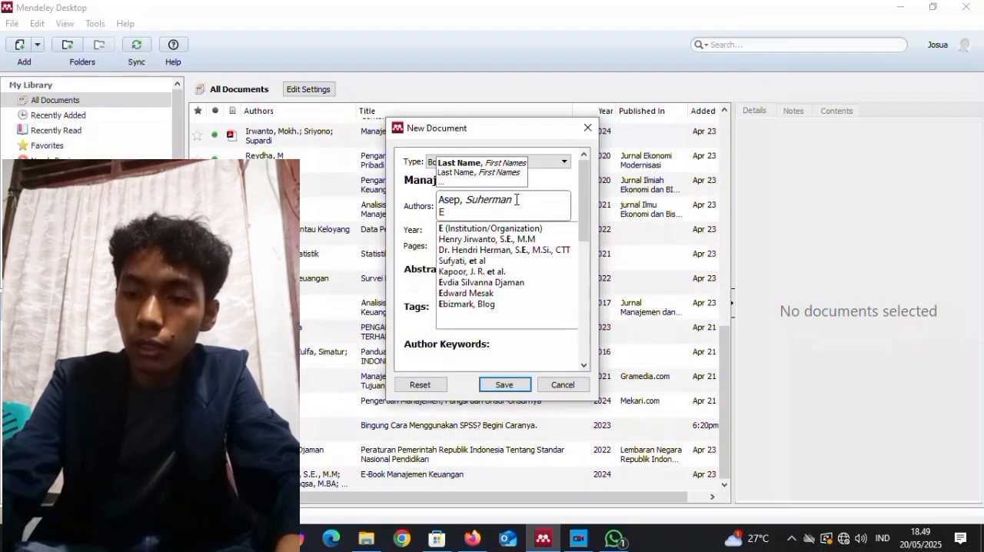
{"action": "type", "text": "lmira Siska"}
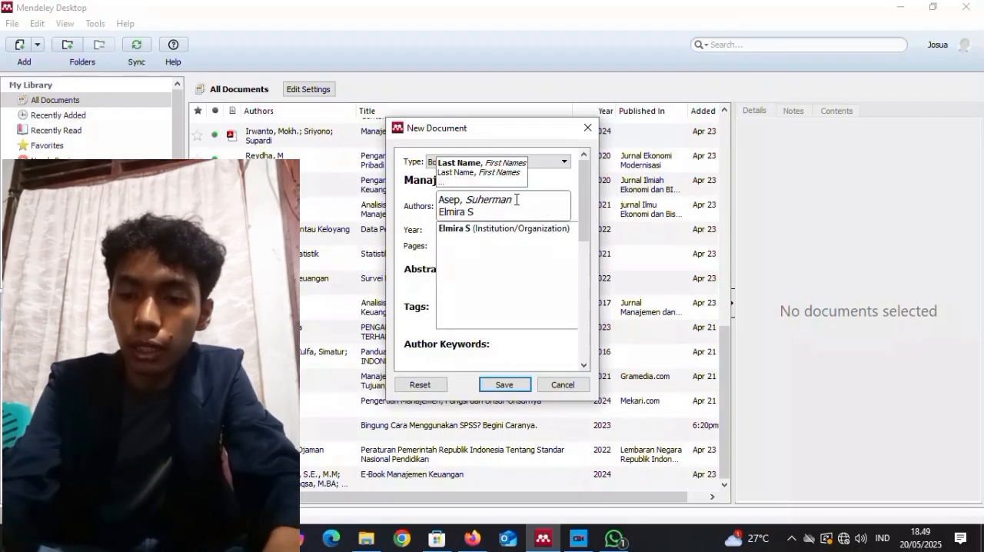
{"action": "left_click", "coordinate": [468, 213]}
{"action": "type", "text": ","}
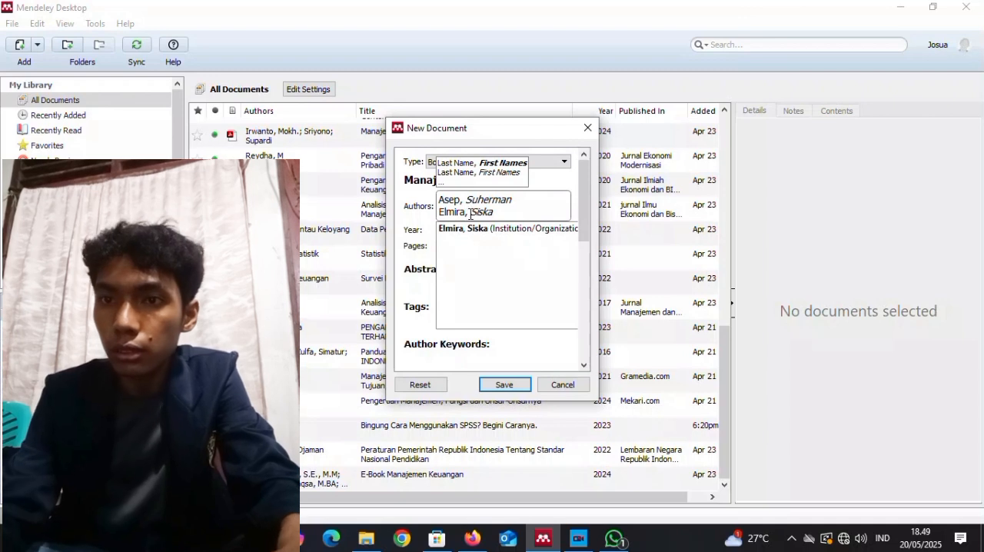
Set the book entry's year to 2021 and its pages to 112.
{"action": "left_click", "coordinate": [484, 231]}
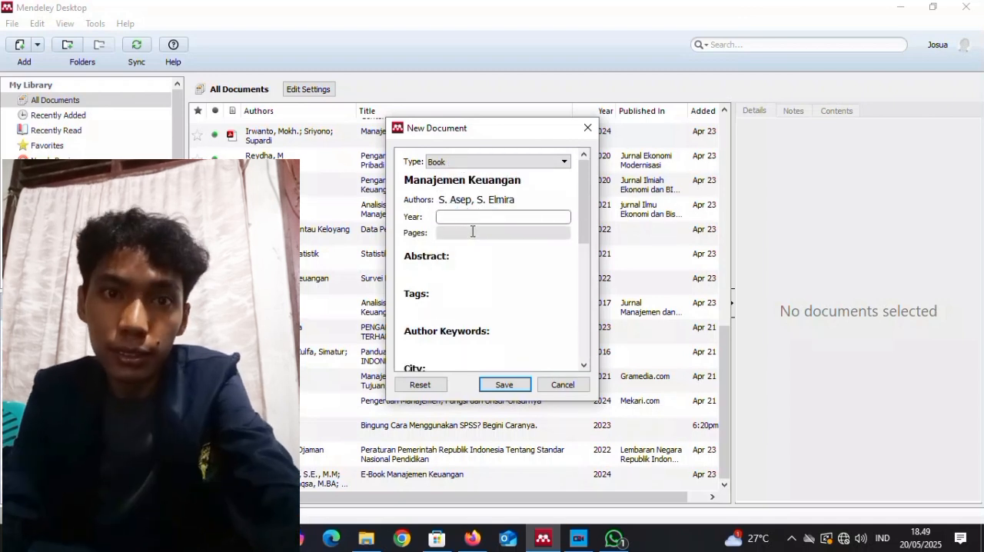
{"action": "type", "text": "2021"}
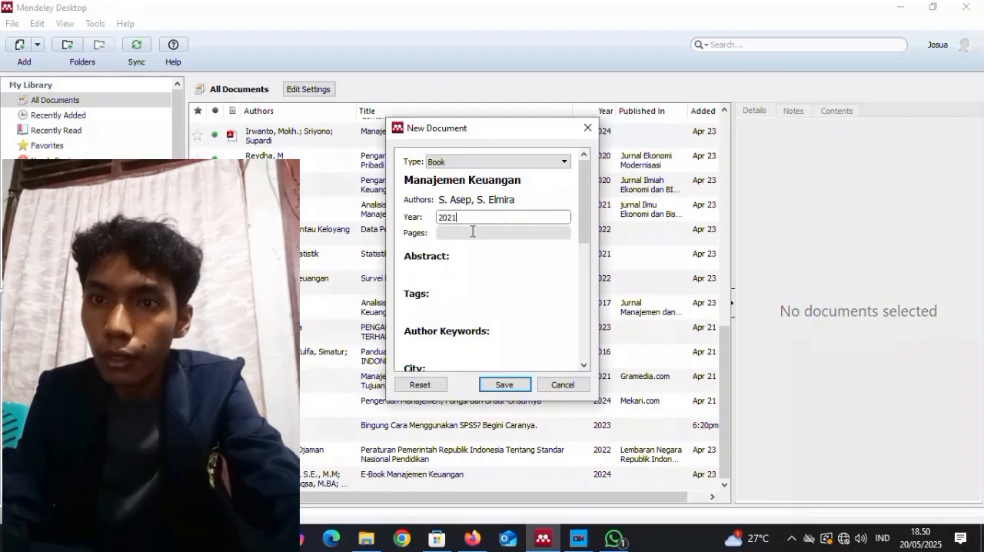
{"action": "left_click", "coordinate": [477, 234]}
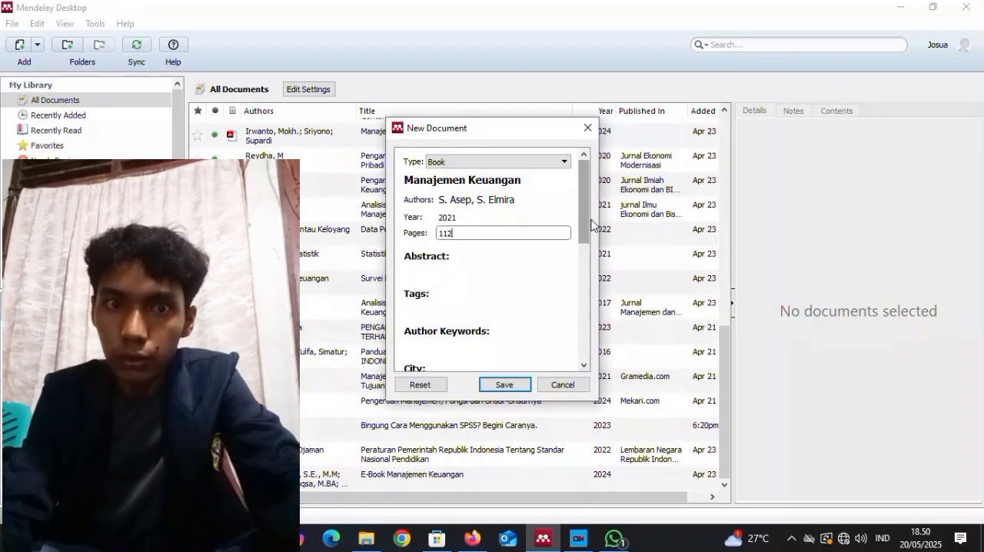
Set the book entry's edition to 1 and its publisher to "Insan Cendikia Mandiri".
{"action": "scroll", "coordinate": [591, 246], "scroll_direction": "down", "scroll_amount": 4}
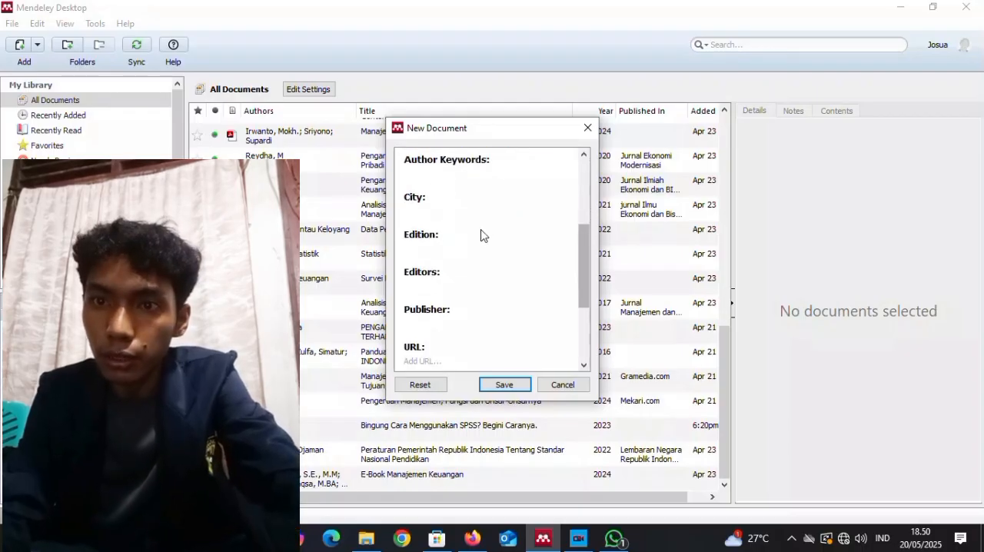
{"action": "left_click", "coordinate": [473, 255]}
{"action": "type", "text": "1"}
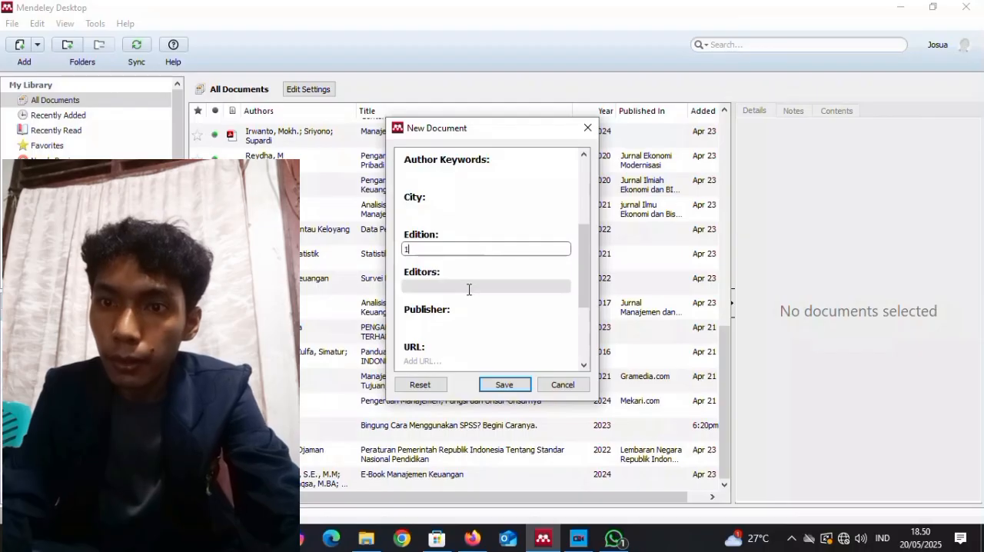
{"action": "left_click", "coordinate": [463, 326]}
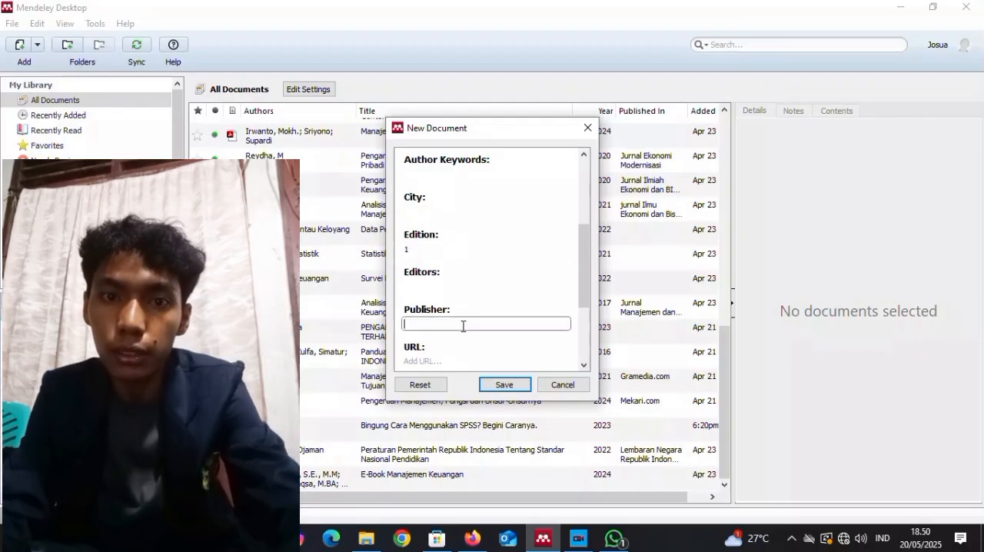
{"action": "type", "text": "Insan Cendiki"}
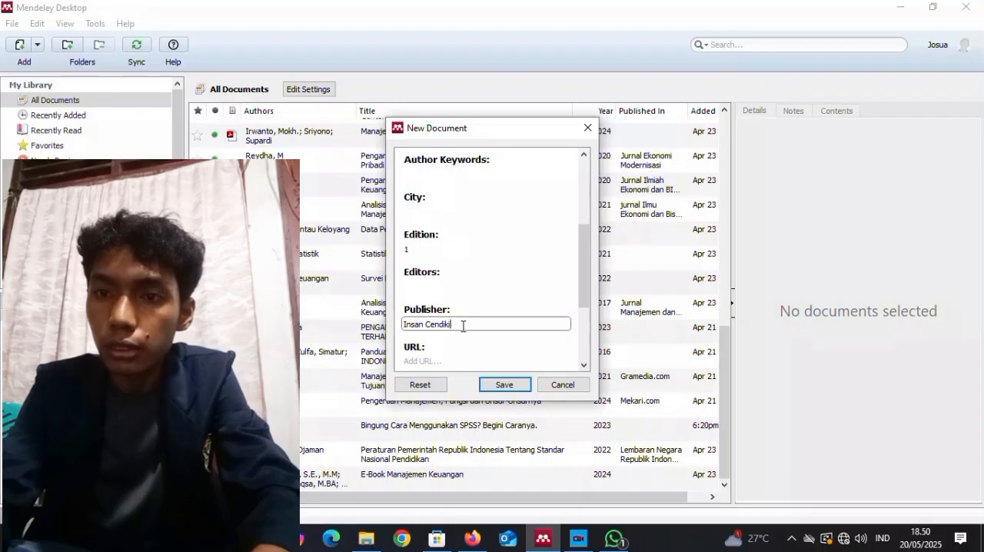
{"action": "type", "text": "a Mandiri"}
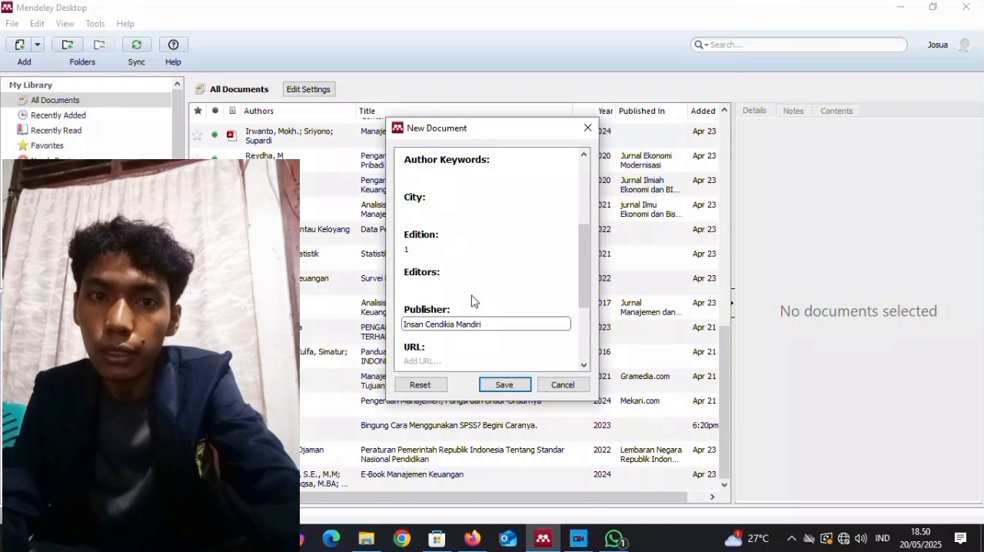
Set the book entry's city to "Solok, West Sumatra, Indonesia".
{"action": "mouse_move", "coordinate": [585, 254]}
{"action": "left_mouse_down"}
{"action": "mouse_move", "coordinate": [584, 334]}
{"action": "mouse_move", "coordinate": [582, 255]}
{"action": "left_mouse_up"}
{"action": "left_click", "coordinate": [493, 231]}
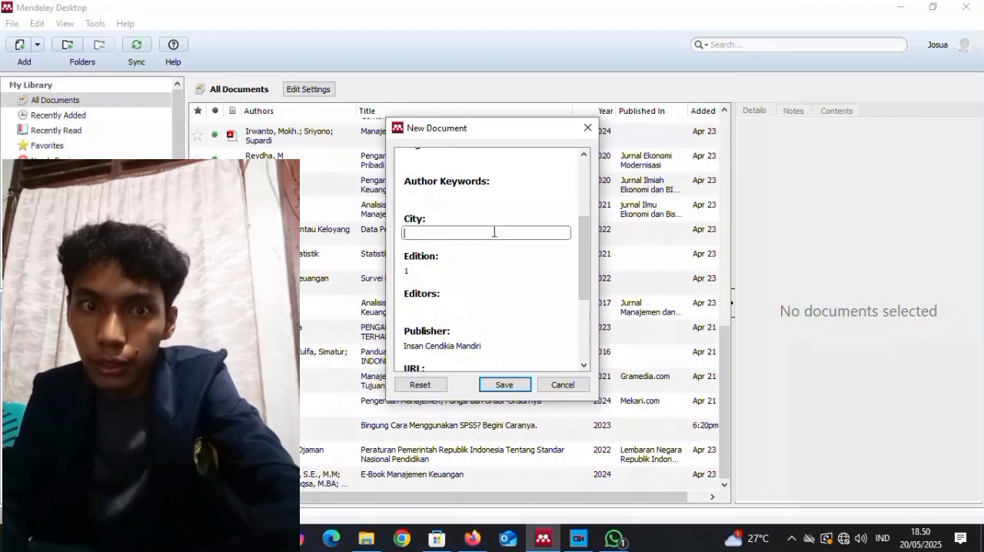
{"action": "type", "text": "Solok, Wes"}
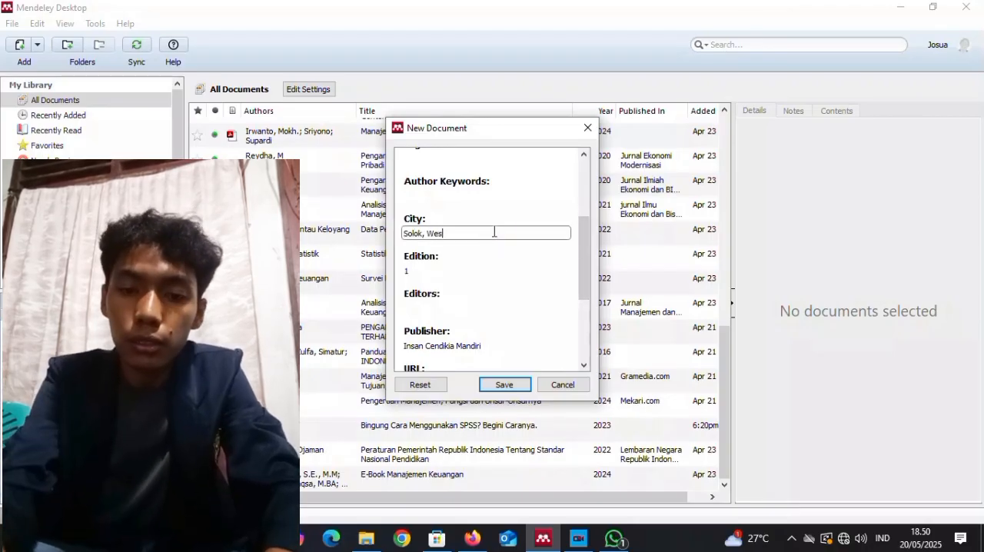
{"action": "type", "text": "t Sumatra"}
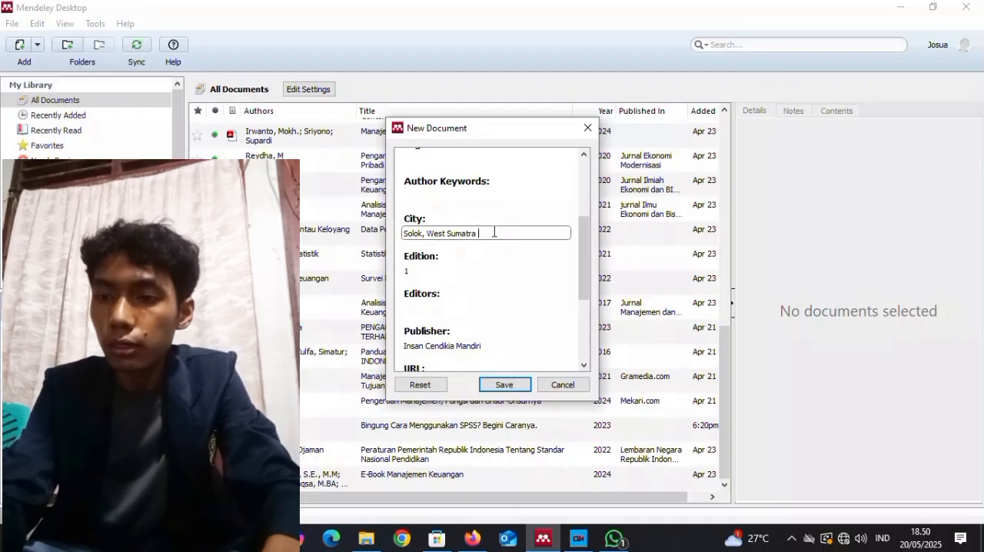
{"action": "key", "text": "BackSpace"}
{"action": "type", "text": ", "}
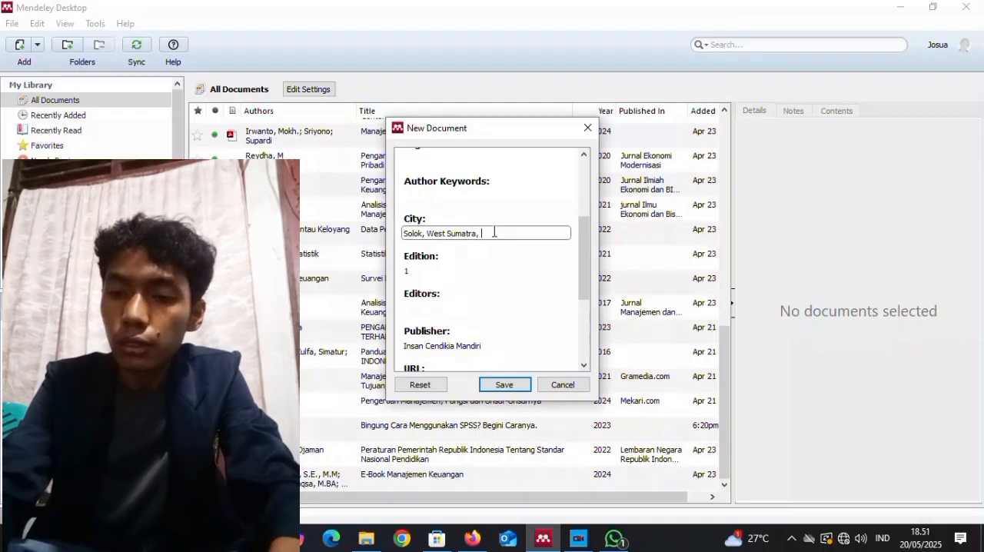
{"action": "type", "text": "Indonesia"}
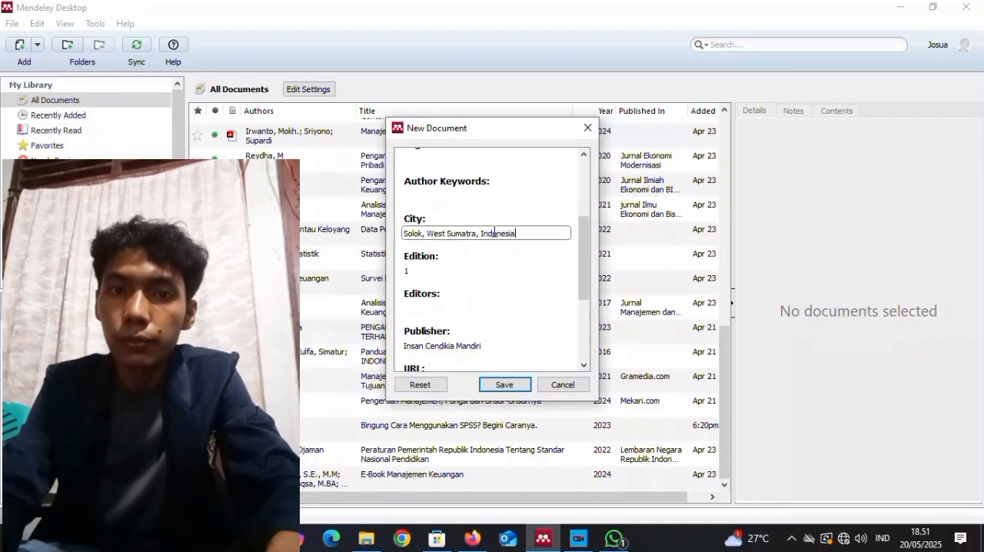
{"action": "left_click_drag", "start_coordinate": [584, 259], "coordinate": [592, 323]}
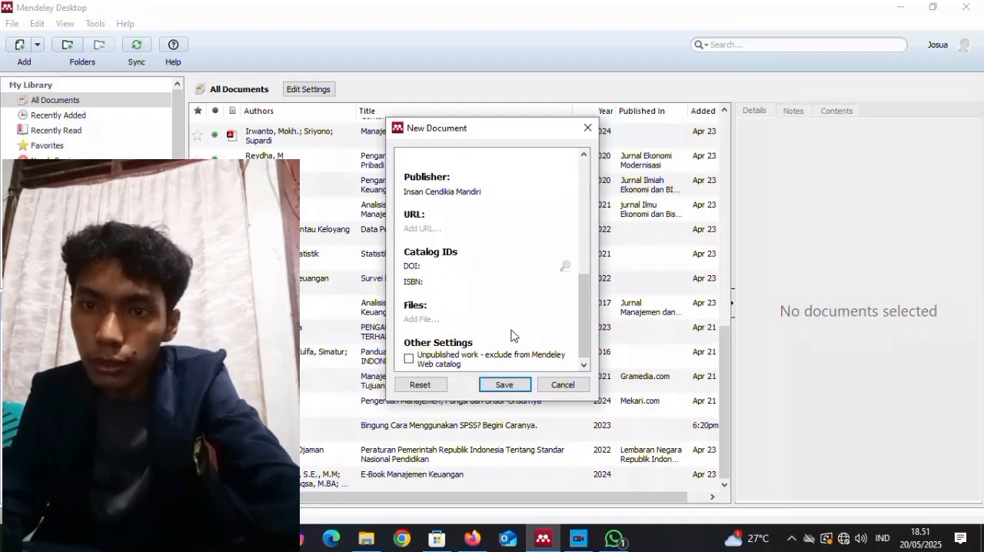
{"action": "left_click", "coordinate": [505, 280]}
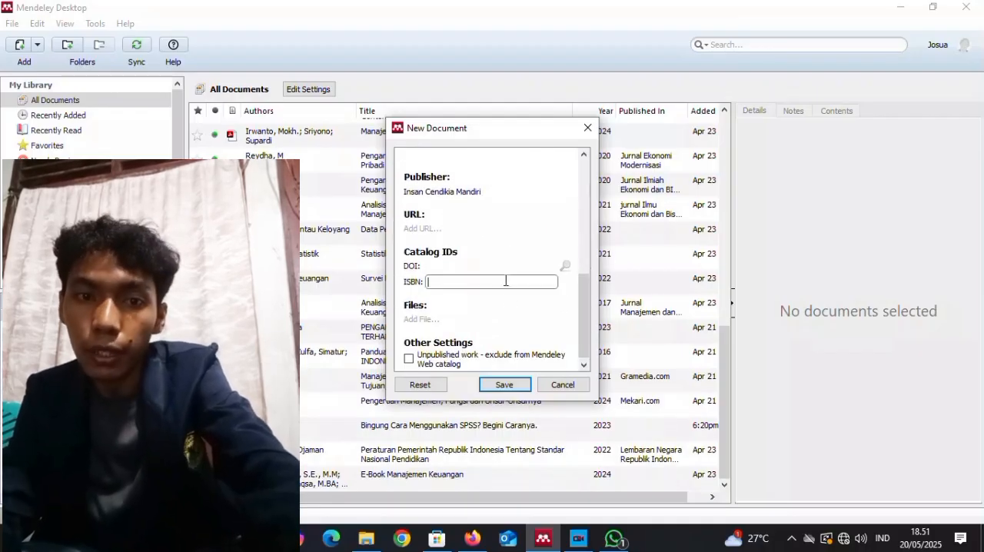
{"action": "type", "text": "978-"}
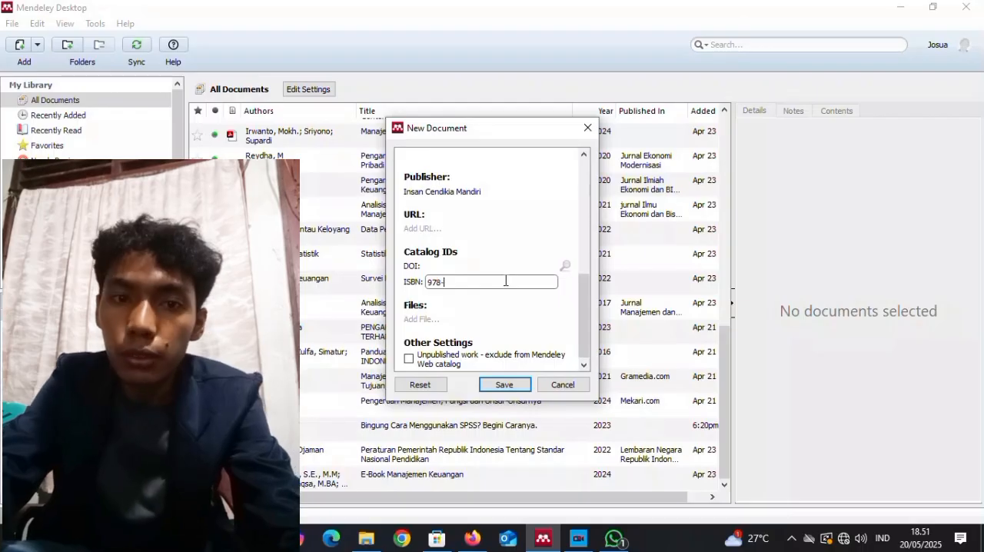
{"action": "type", "text": "623"}
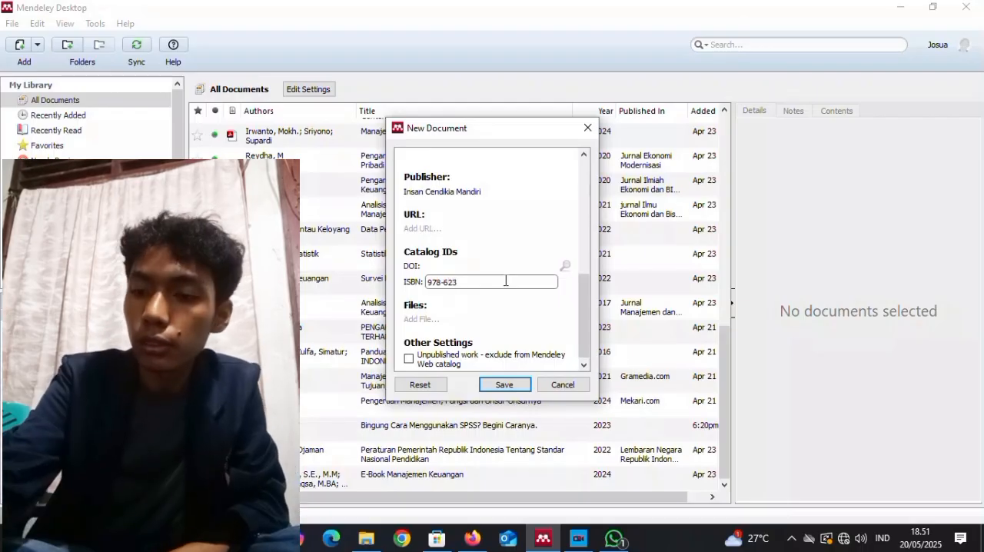
{"action": "type", "text": "-"}
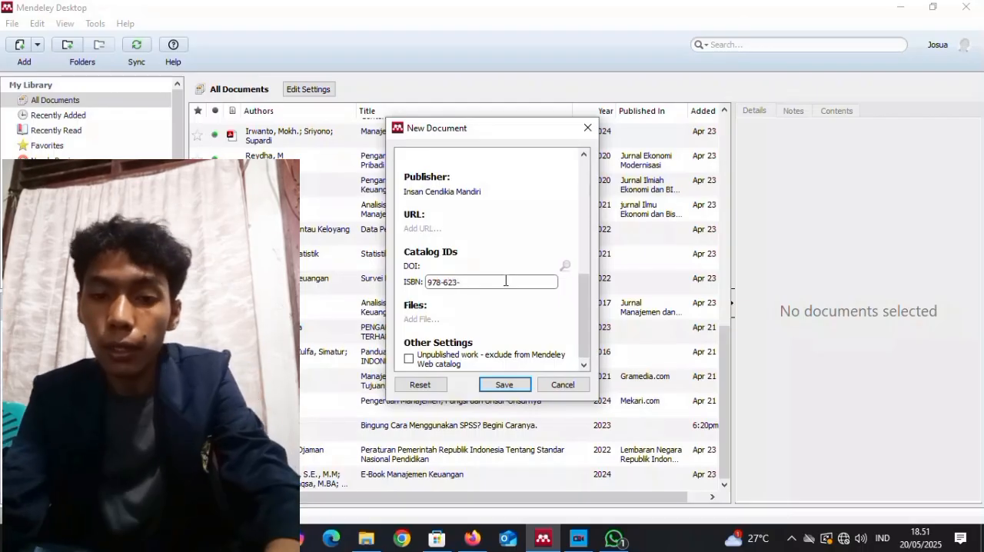
{"action": "type", "text": "348"}
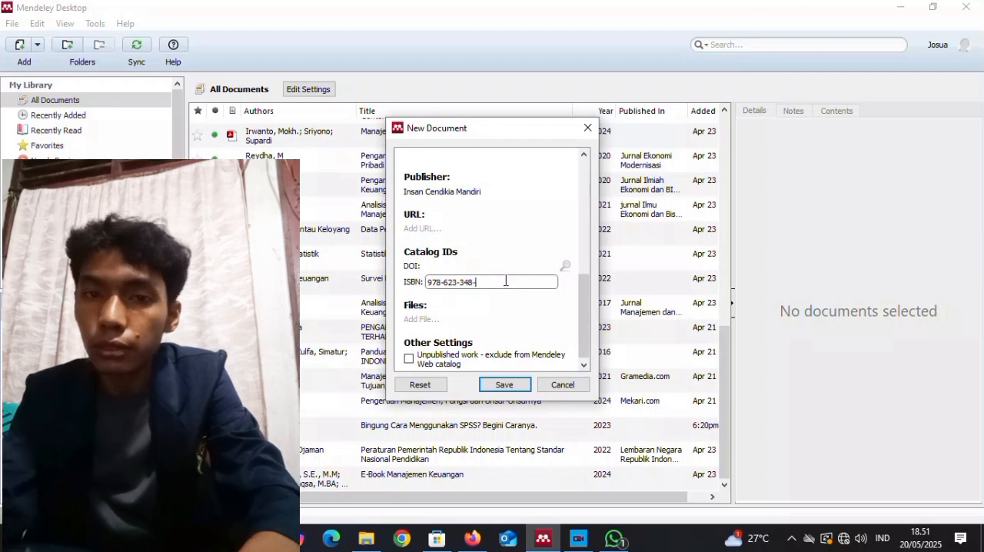
{"action": "type", "text": "-26"}
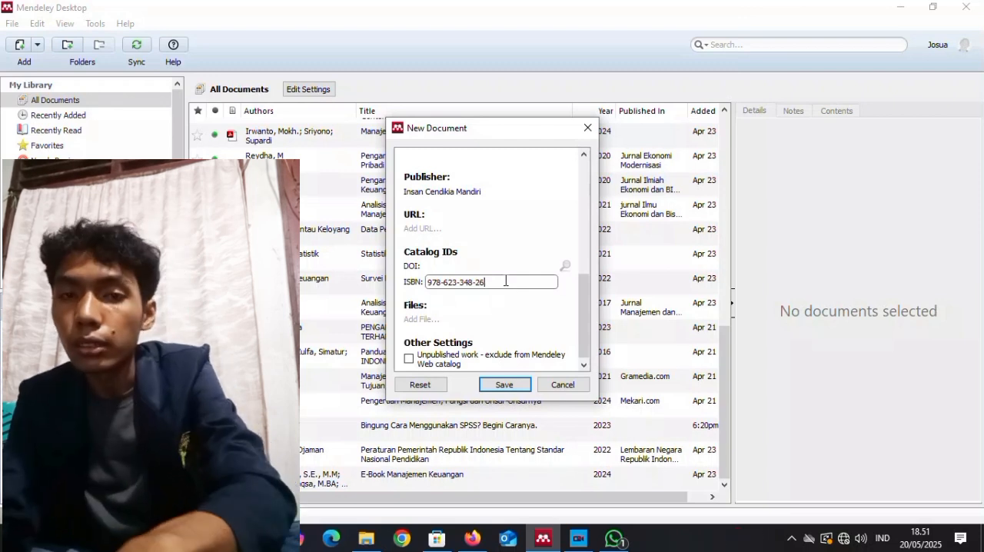
{"action": "type", "text": "0-8"}
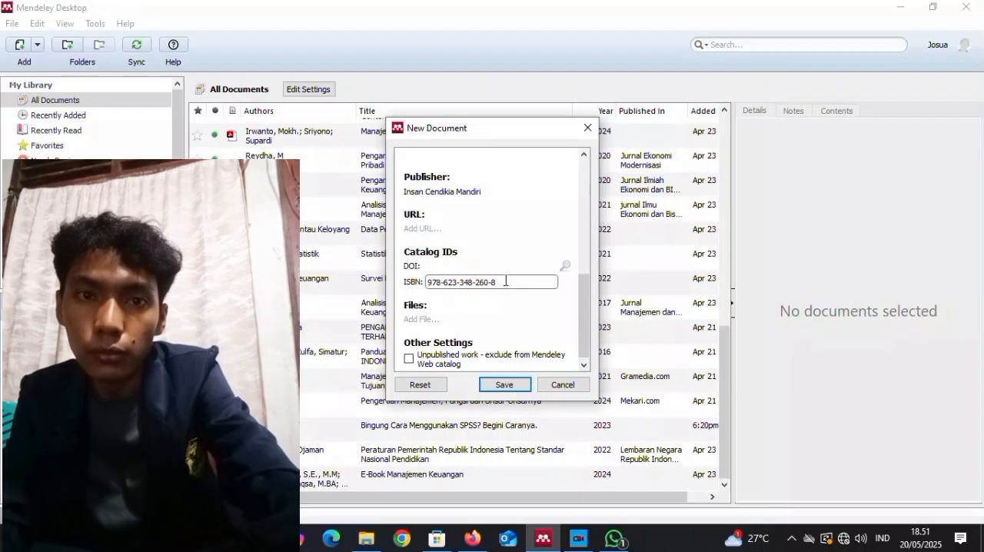
Find Manajemen+Keuangan.pdf by searching the documents for "Manajemen" and attach it to the book entry.
{"action": "left_click_drag", "start_coordinate": [581, 300], "coordinate": [582, 320]}
{"action": "left_click", "coordinate": [523, 325]}
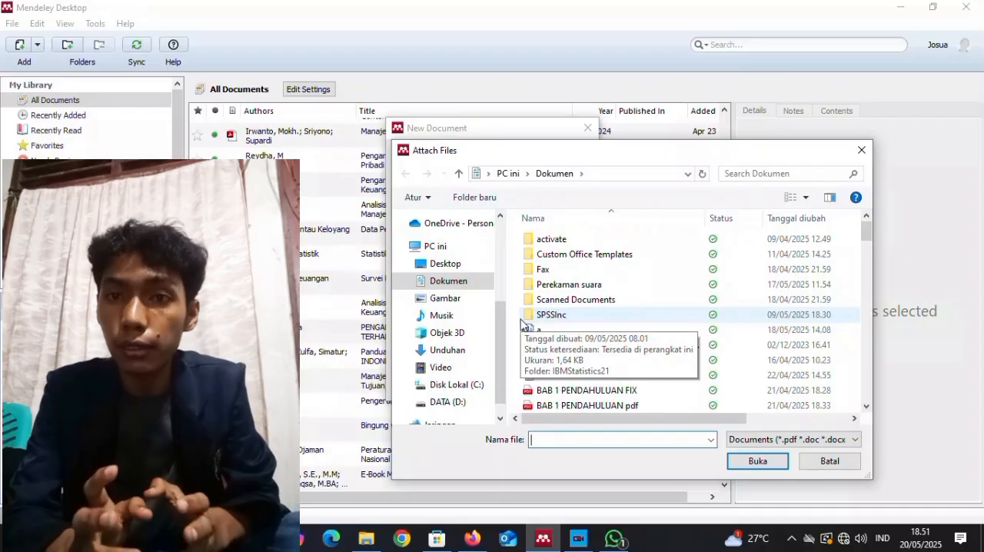
{"action": "left_click", "coordinate": [800, 172]}
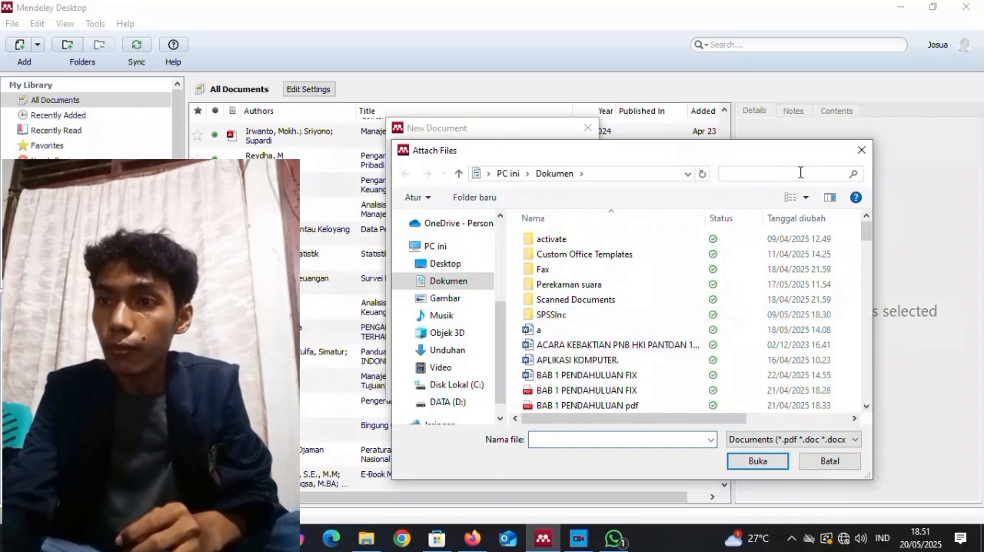
{"action": "left_click", "coordinate": [786, 193]}
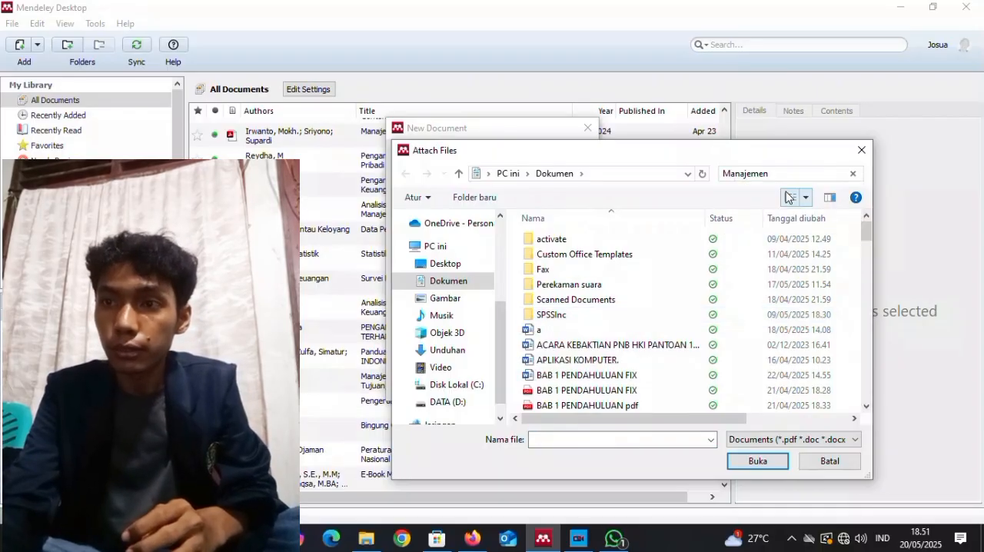
{"action": "left_click", "coordinate": [700, 226]}
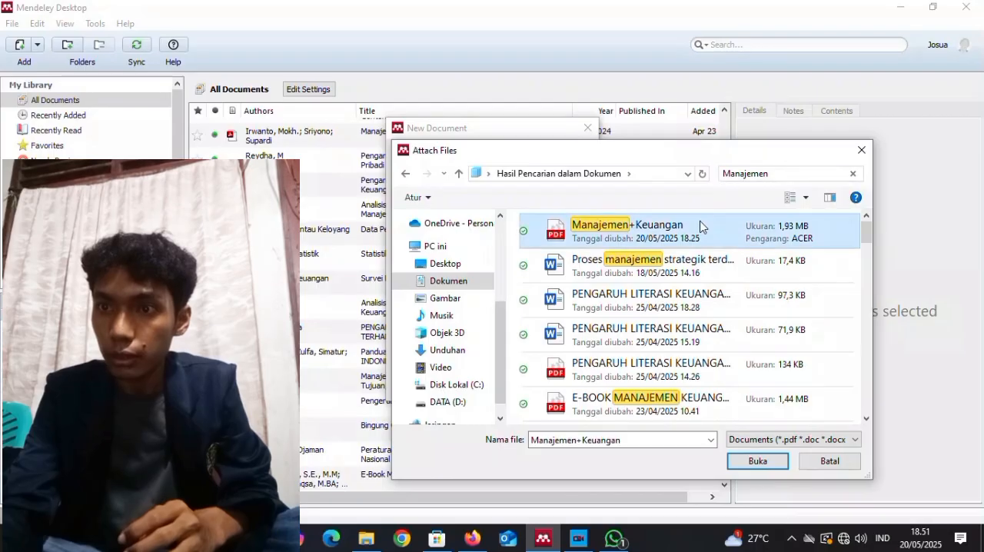
{"action": "left_click", "coordinate": [752, 461]}
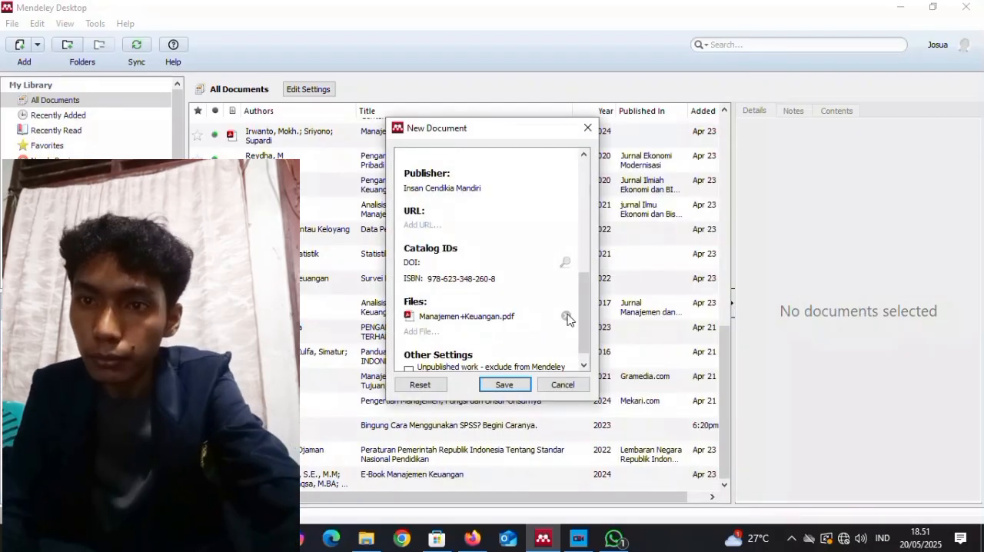
Paste the copied Google Scholar link as the book entry's URL and save the entry.
{"action": "left_click_drag", "start_coordinate": [586, 321], "coordinate": [585, 306]}
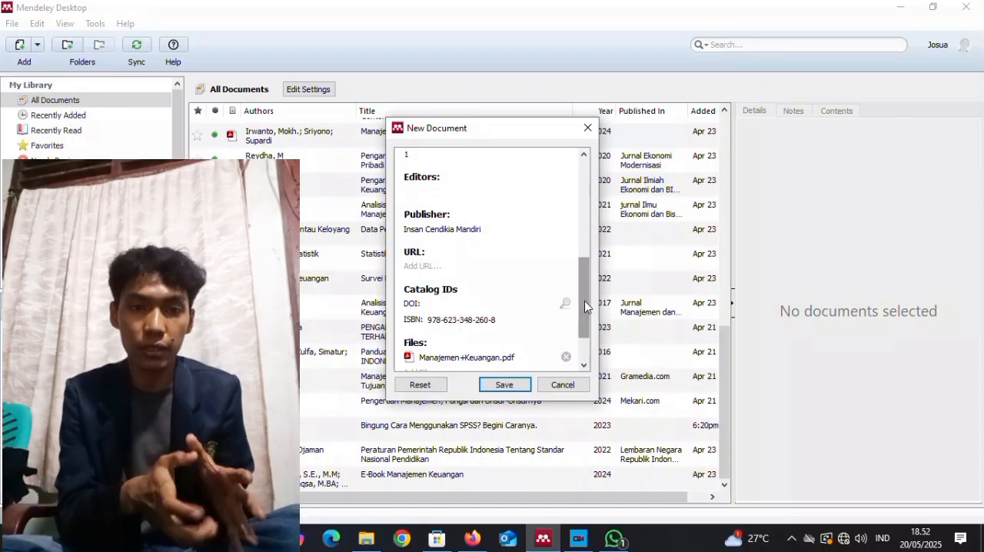
{"action": "left_click", "coordinate": [457, 266]}
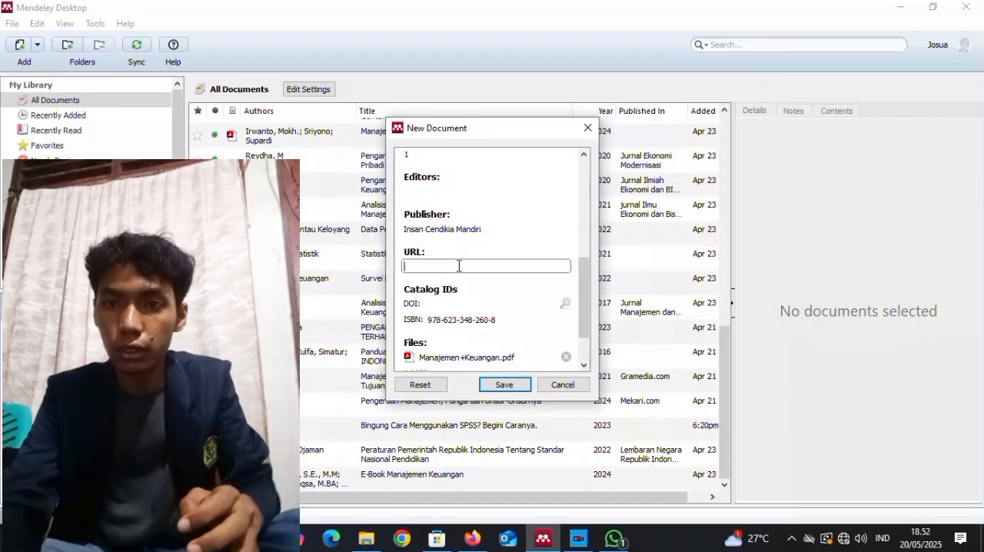
{"action": "key", "text": "ctrl+v"}
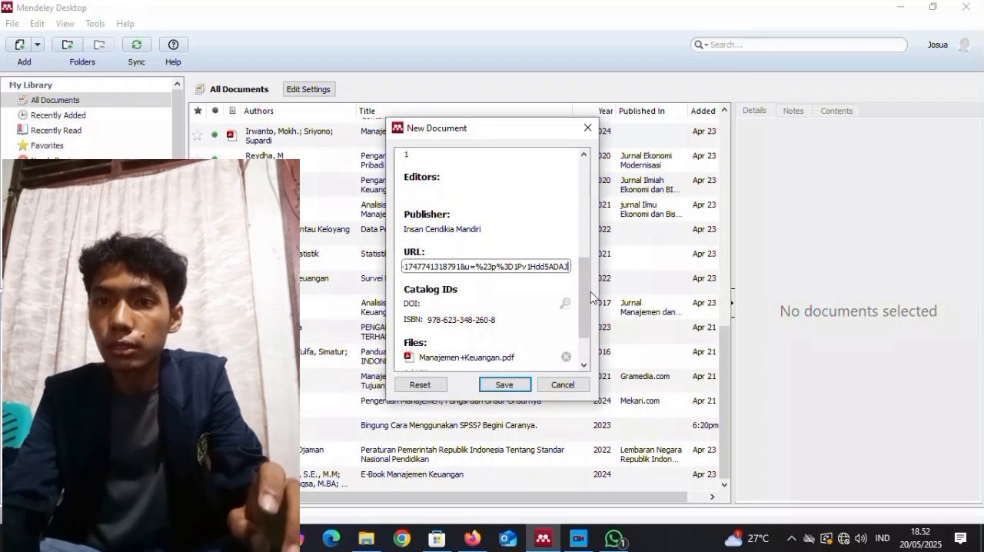
{"action": "left_click_drag", "start_coordinate": [587, 299], "coordinate": [587, 282]}
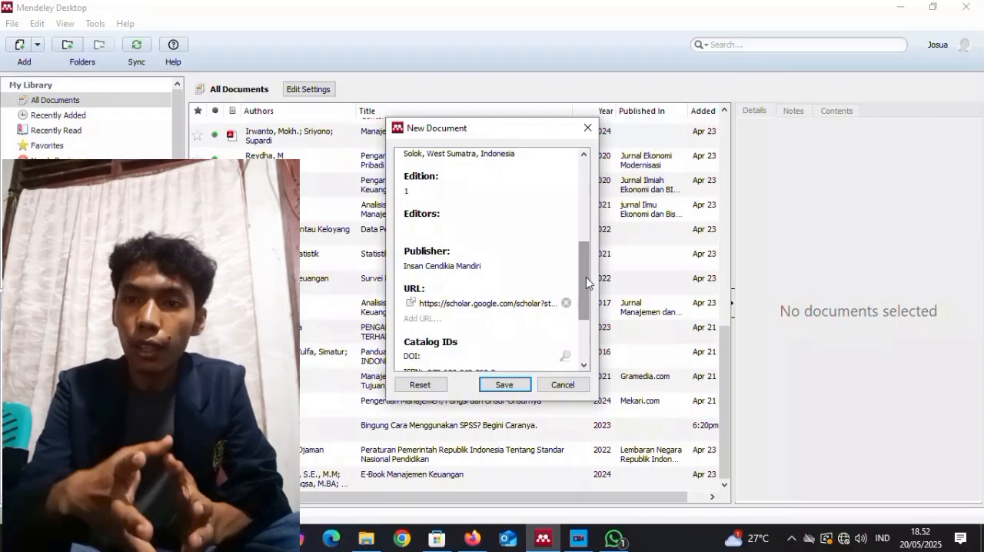
{"action": "left_click_drag", "start_coordinate": [580, 280], "coordinate": [580, 270]}
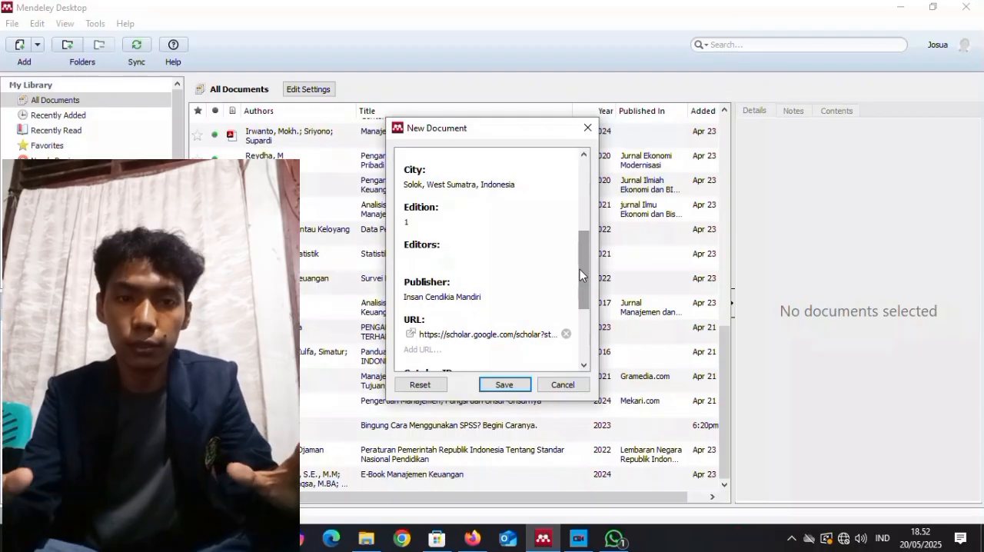
{"action": "mouse_move", "coordinate": [583, 276]}
{"action": "left_mouse_down"}
{"action": "mouse_move", "coordinate": [584, 227]}
{"action": "mouse_move", "coordinate": [584, 281]}
{"action": "left_mouse_up"}
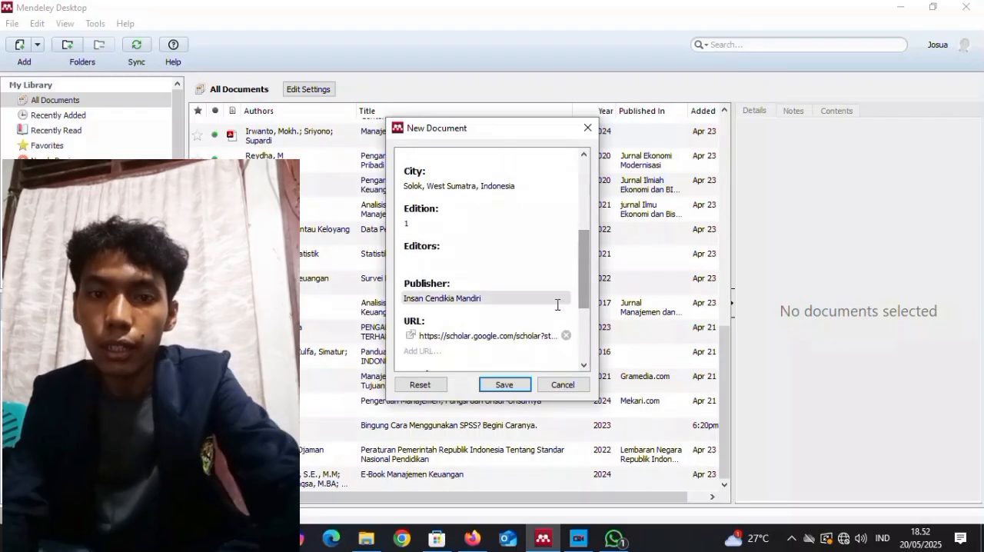
{"action": "left_click", "coordinate": [504, 386]}
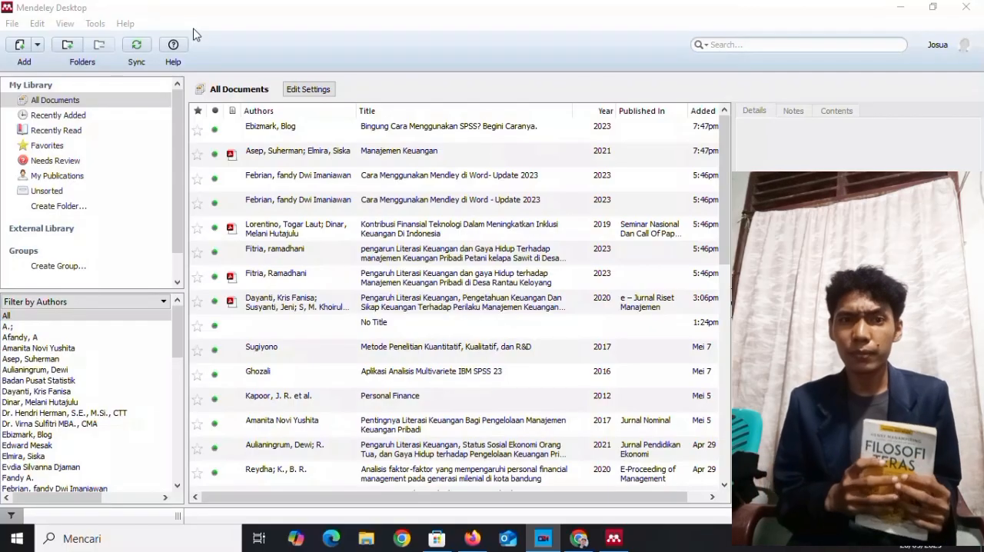
Start another manual library entry and set its document type to Book.
{"action": "left_click", "coordinate": [14, 23]}
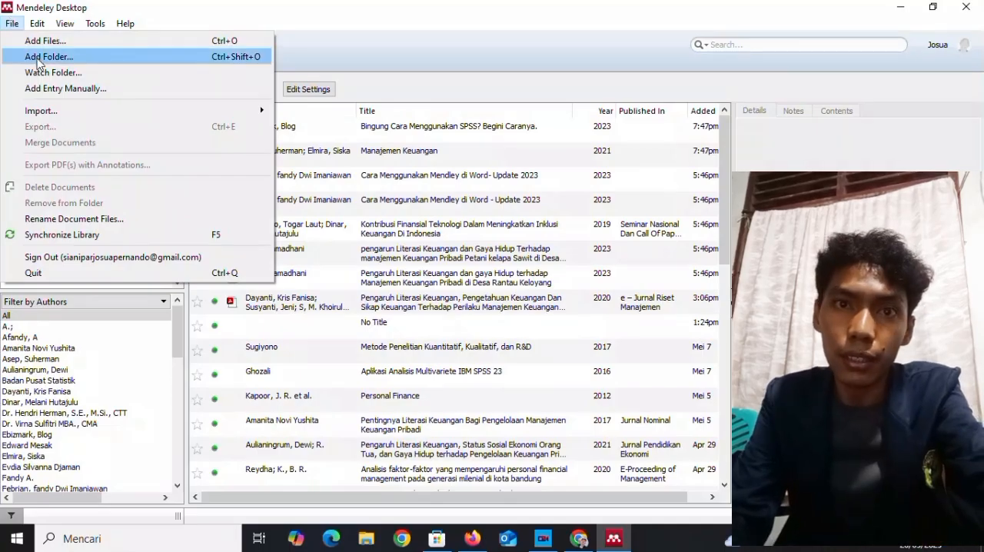
{"action": "left_click", "coordinate": [56, 92]}
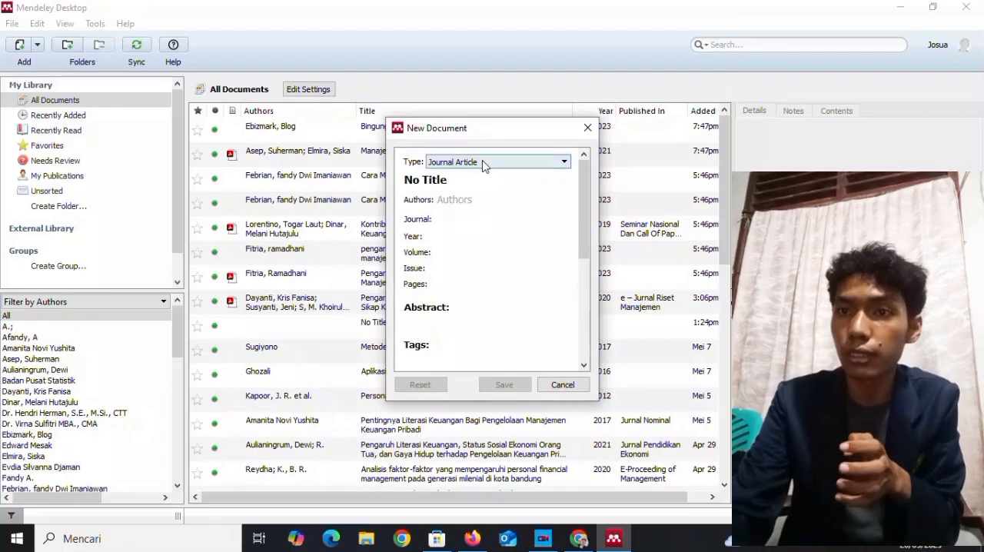
{"action": "left_click", "coordinate": [547, 163]}
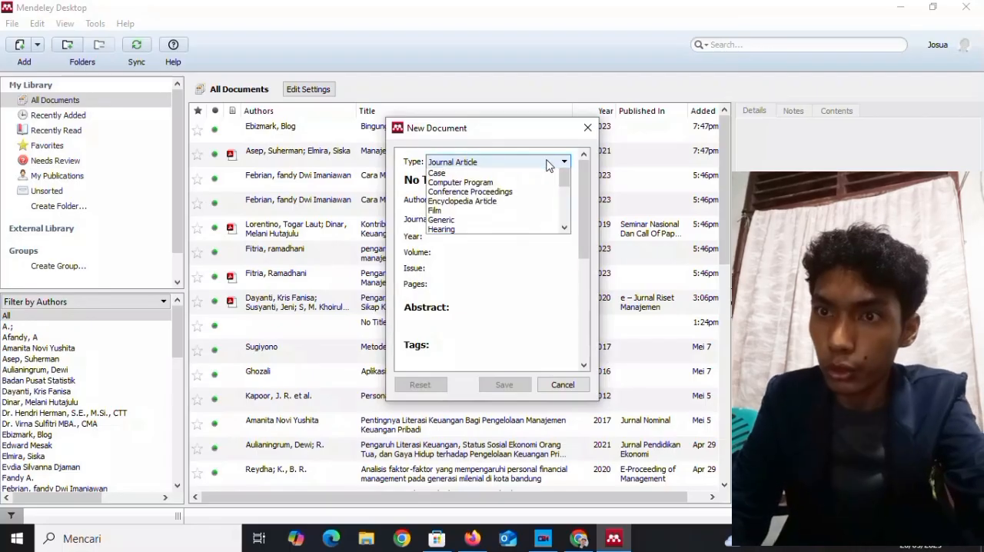
{"action": "left_click", "coordinate": [528, 174]}
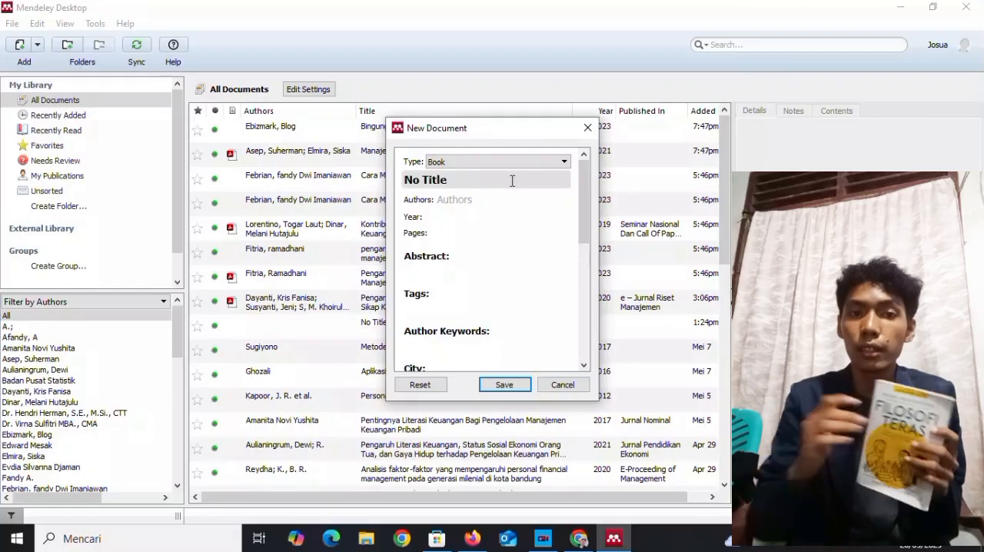
Replace the placeholder title of the new book entry with "Filosofi Teras".
{"action": "left_click", "coordinate": [498, 181]}
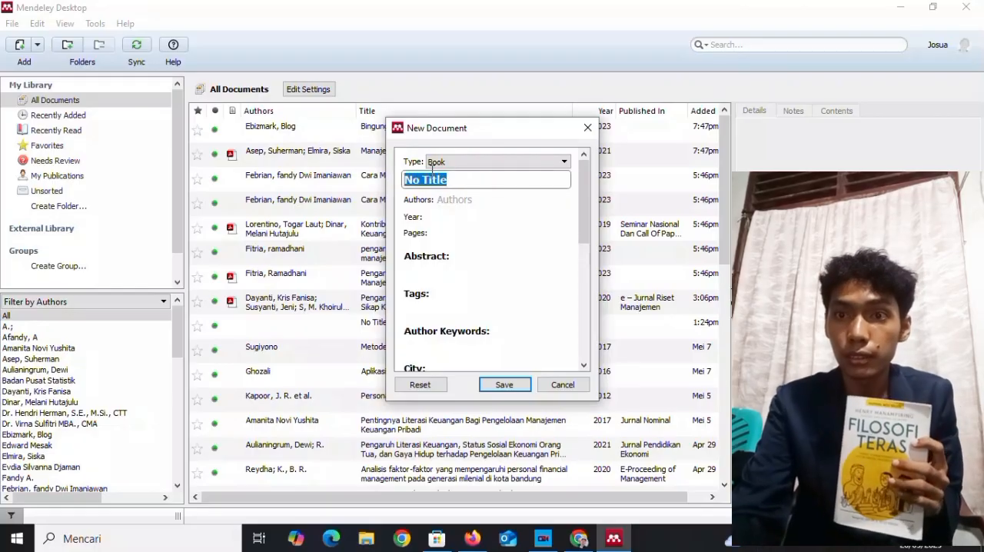
{"action": "key", "text": "BackSpace"}
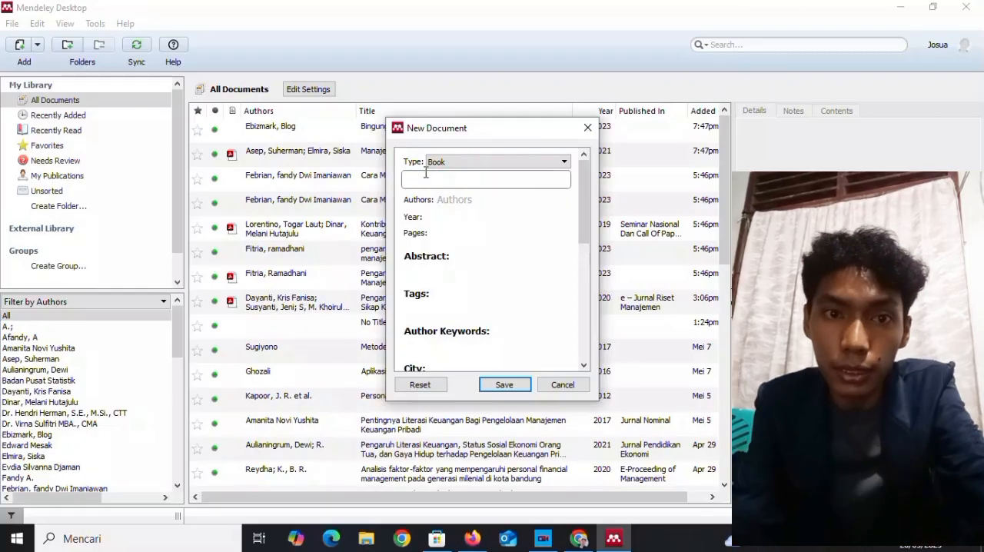
{"action": "type", "text": "Filosofi"}
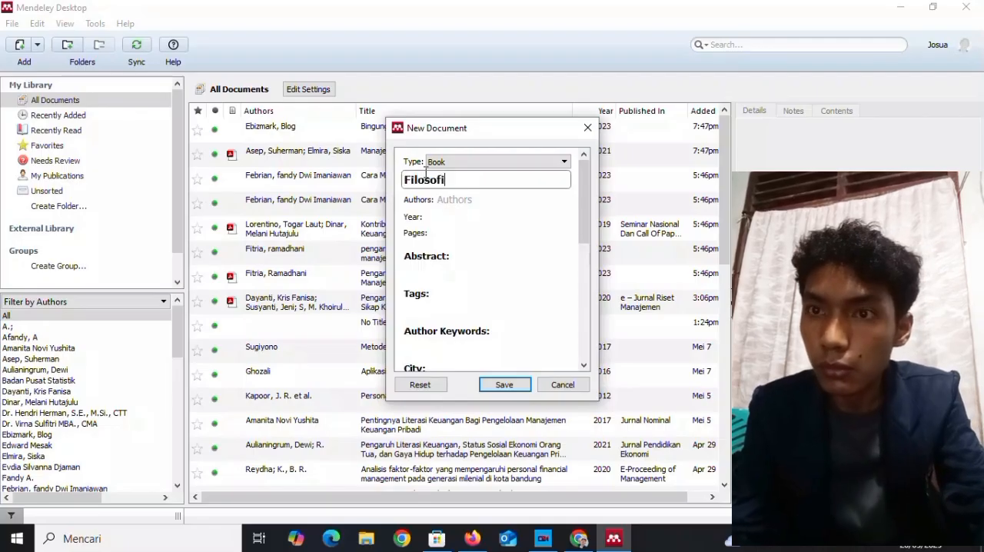
{"action": "type", "text": " Tera"}
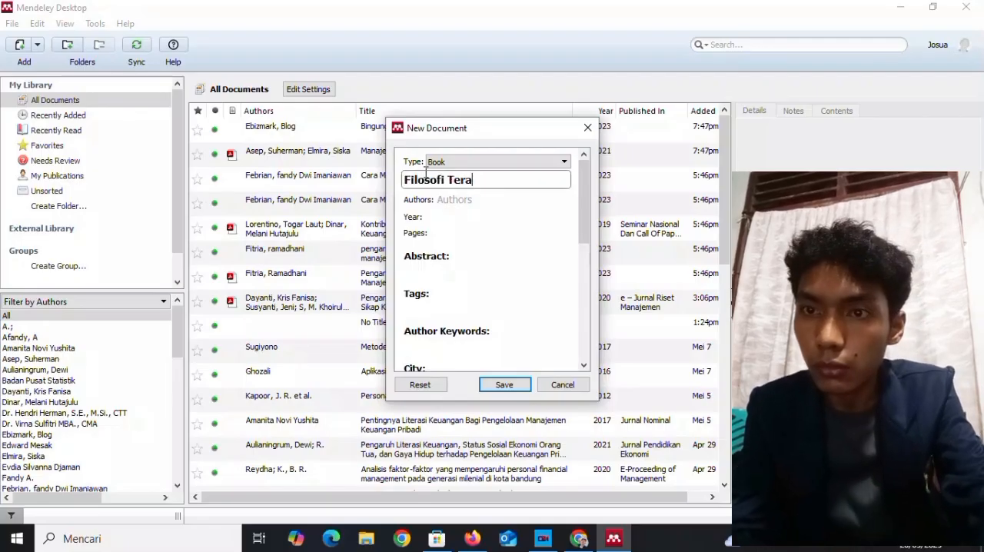
{"action": "type", "text": "s"}
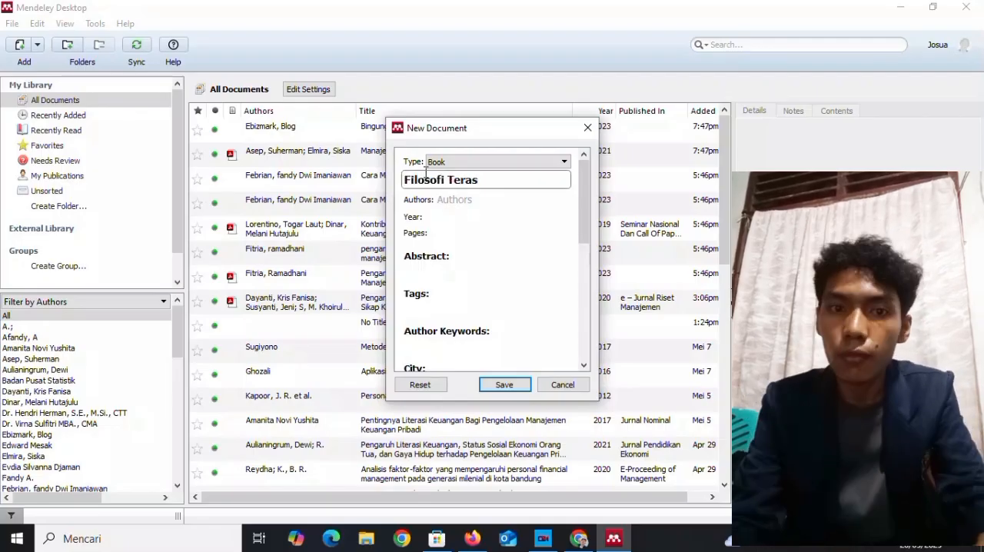
Enter the author's name for the "Filosofi Teras" entry, last name before first name.
{"action": "left_click", "coordinate": [465, 201]}
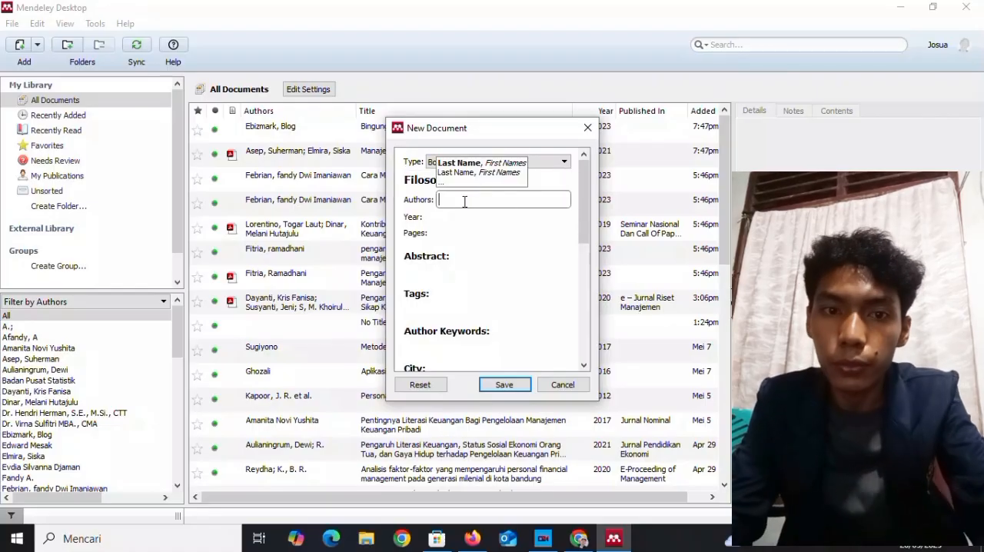
{"action": "type", "text": "W"}
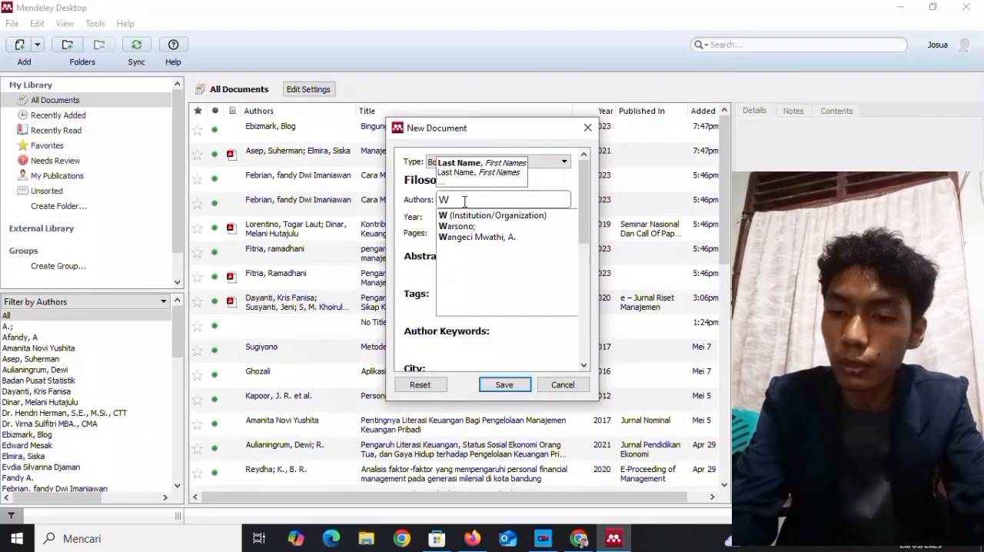
{"action": "type", "text": "ibo"}
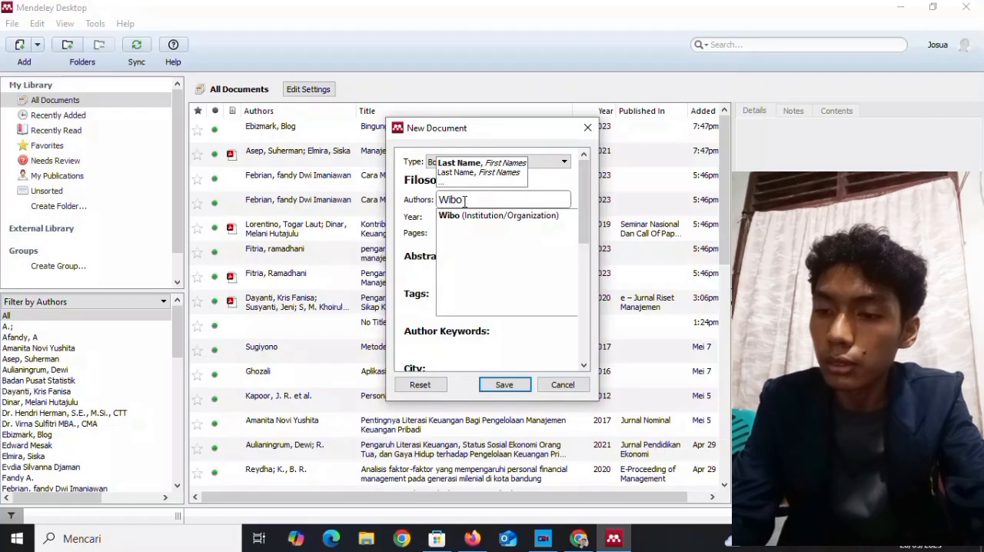
{"action": "type", "text": "wo, Sety"}
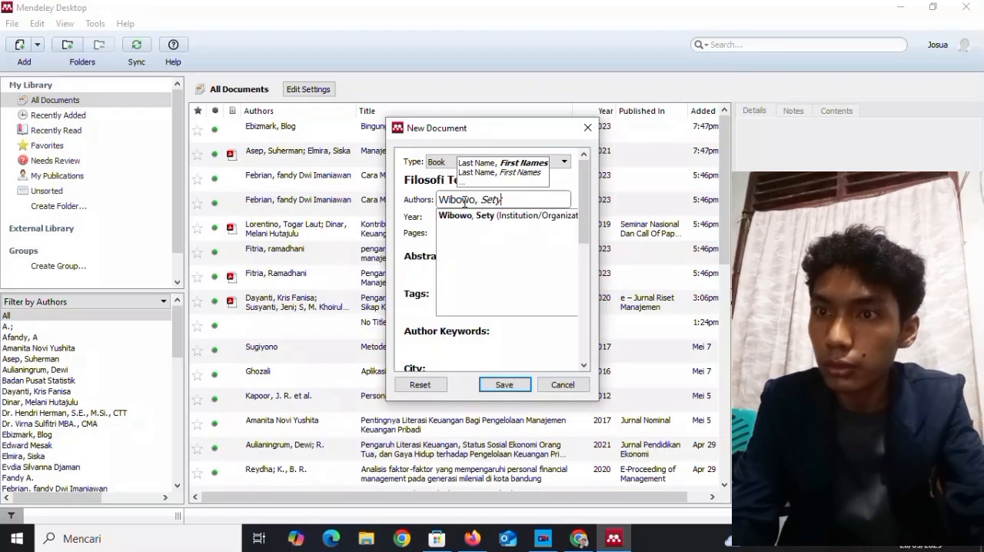
{"action": "type", "text": "o"}
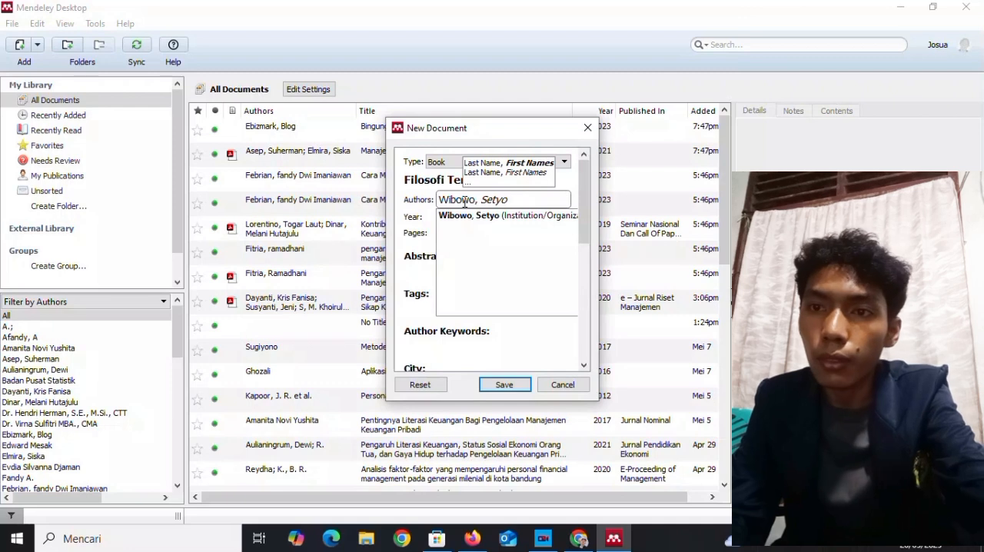
{"action": "key", "text": "Return"}
Set the "Filosofi Teras" entry's year to 2019 and its pages to 312.
{"action": "left_click", "coordinate": [440, 218]}
{"action": "type", "text": "2019"}
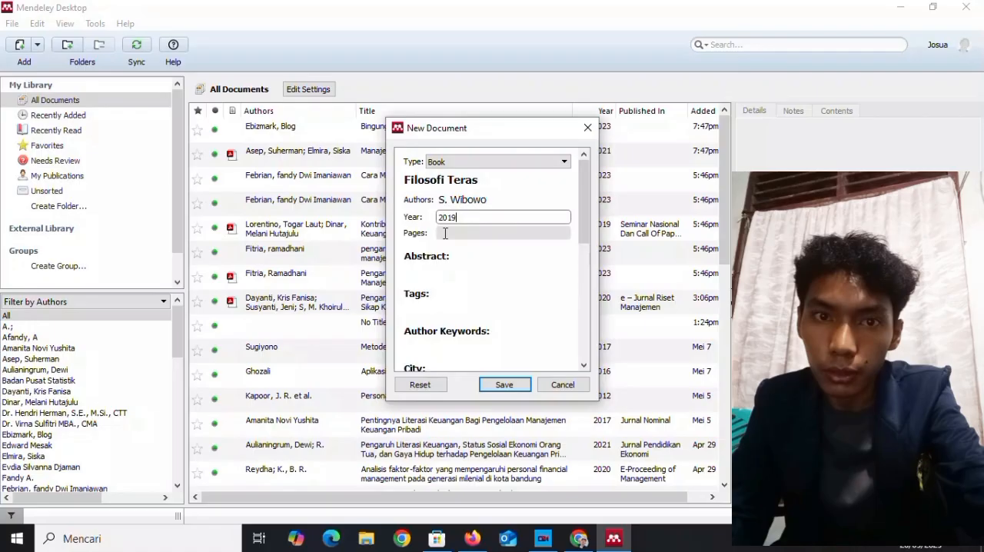
{"action": "left_click", "coordinate": [445, 233]}
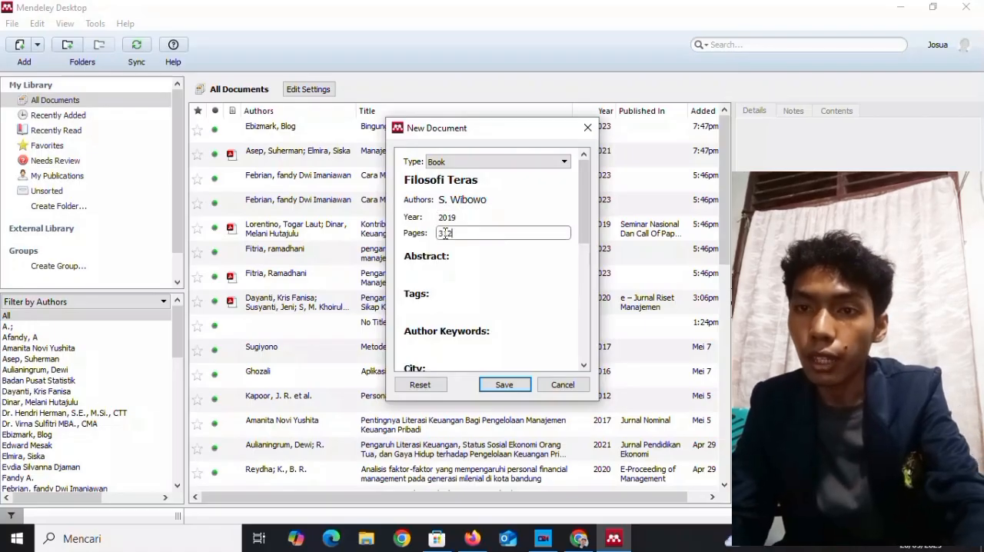
{"action": "type", "text": "312"}
Paste the copied book synopsis as the "Filosofi Teras" entry's abstract and set its city to Jakarta.
{"action": "left_click", "coordinate": [445, 271]}
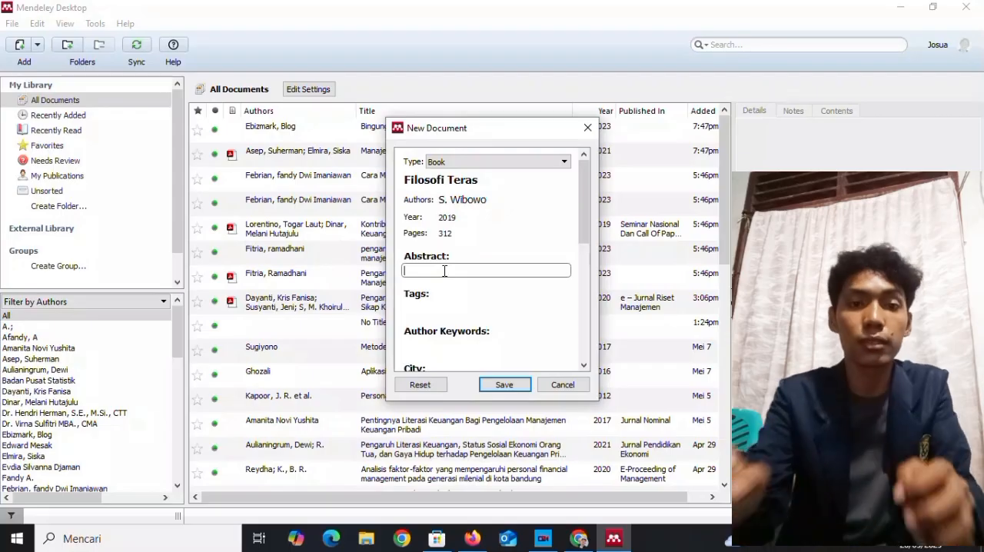
{"action": "key", "text": "ctrl+v"}
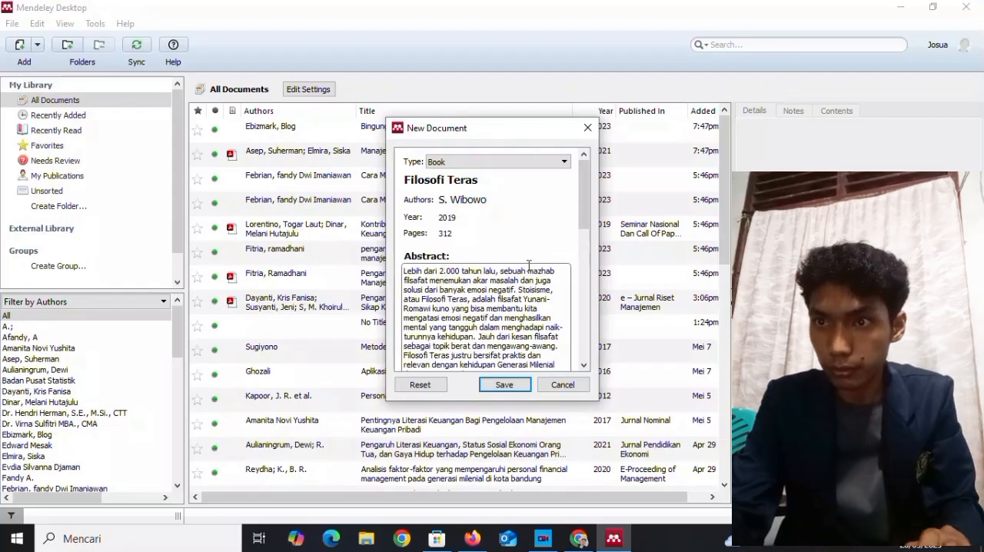
{"action": "left_click_drag", "start_coordinate": [585, 200], "coordinate": [592, 263]}
{"action": "left_click", "coordinate": [489, 304]}
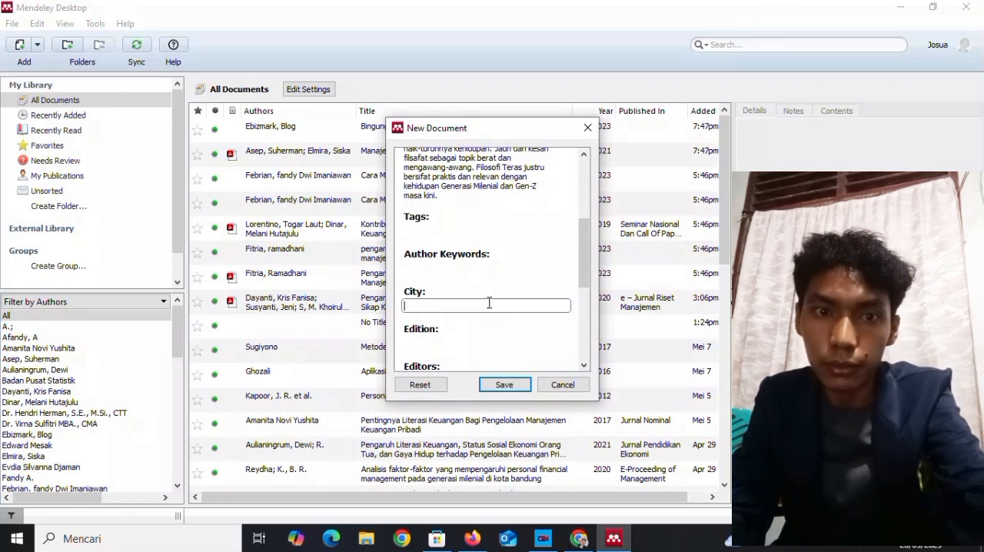
{"action": "type", "text": "Jakarta"}
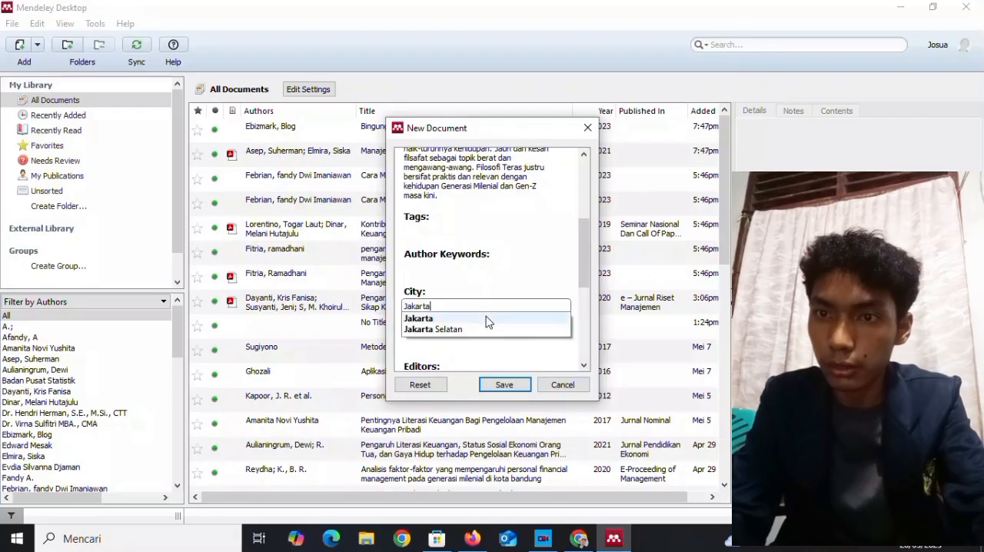
{"action": "left_click", "coordinate": [487, 319]}
Set the "Filosofi Teras" entry's edition to 11 and enter the editor's name, last name before first name.
{"action": "left_click", "coordinate": [486, 341]}
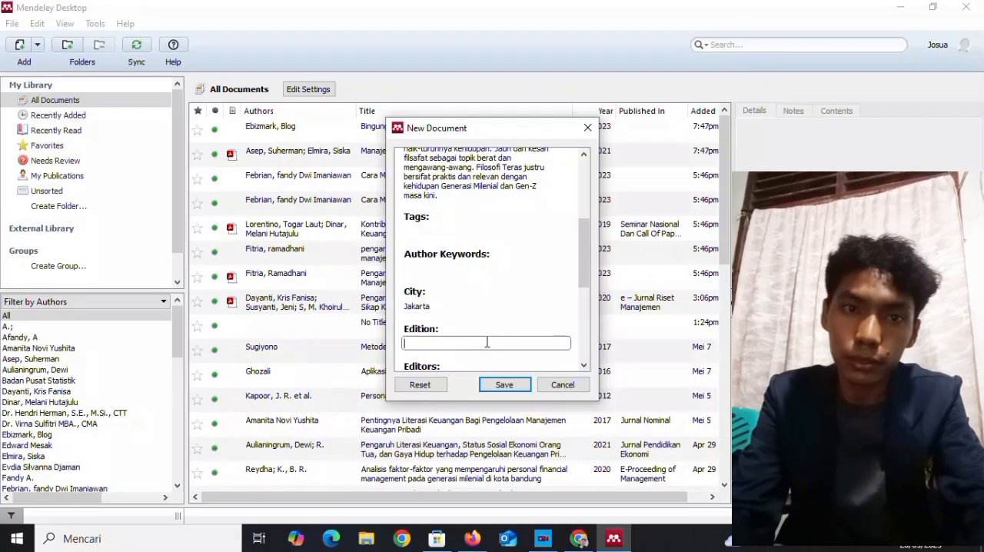
{"action": "type", "text": "11"}
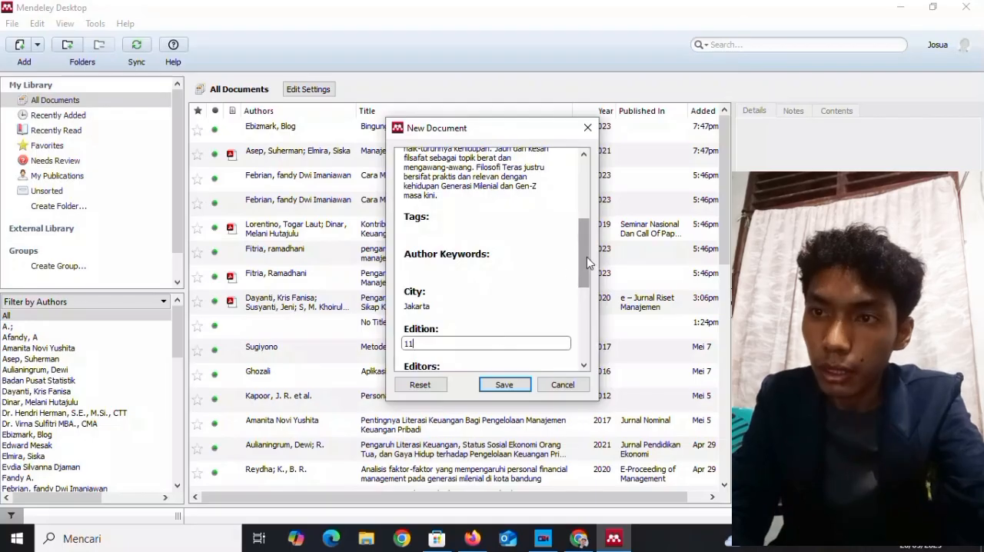
{"action": "scroll", "coordinate": [584, 259], "scroll_direction": "down", "scroll_amount": 3}
{"action": "left_click", "coordinate": [483, 256]}
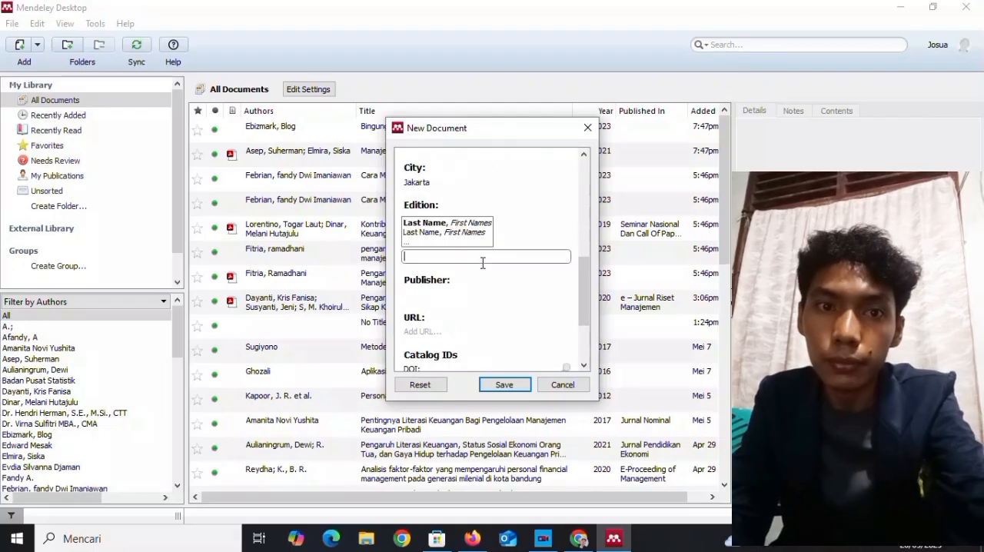
{"action": "type", "text": "W"}
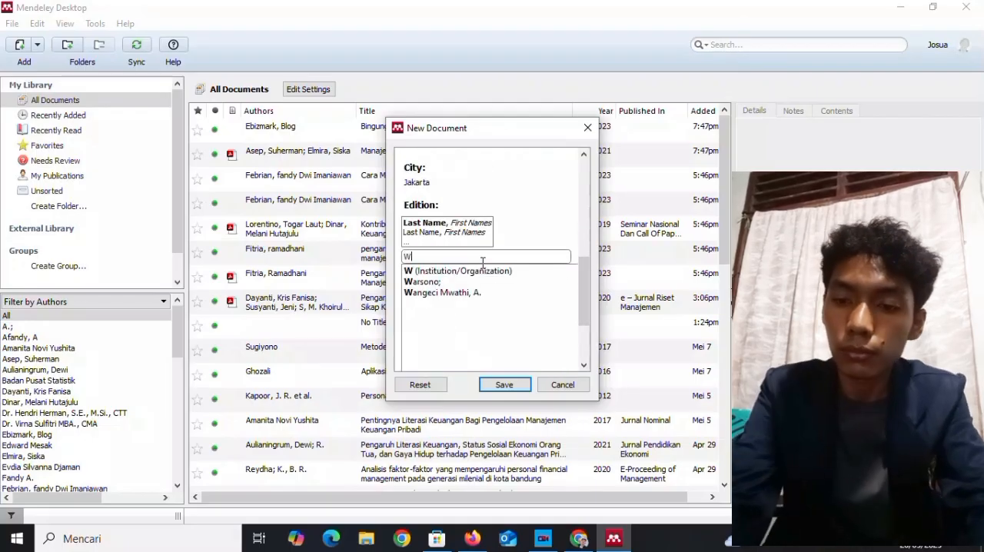
{"action": "type", "text": "ulandari"}
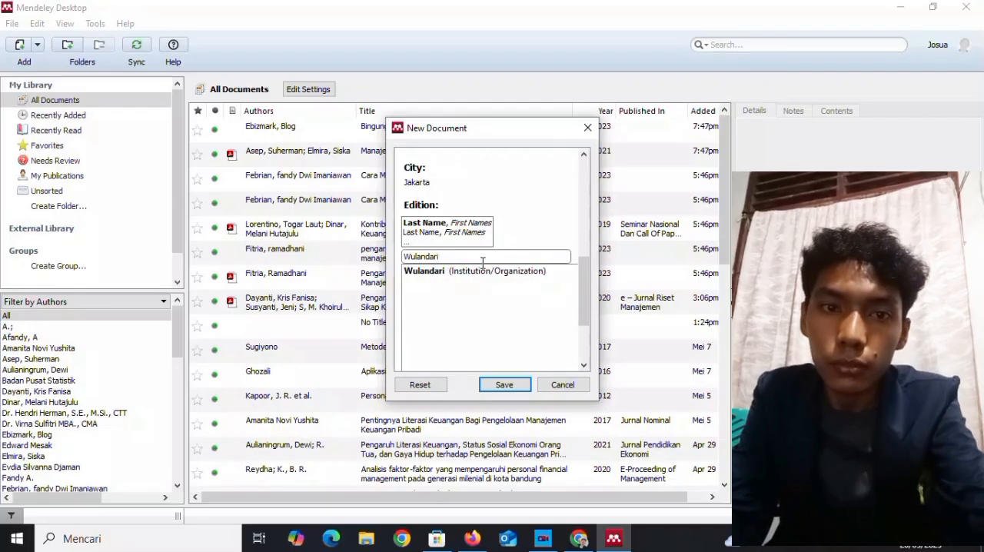
{"action": "type", "text": " , "}
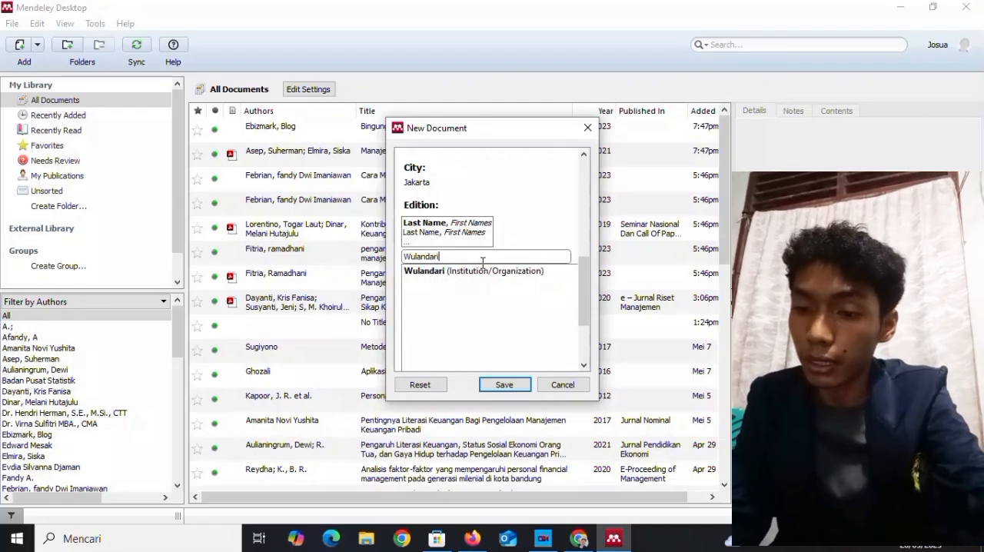
{"action": "type", "text": "Pa"}
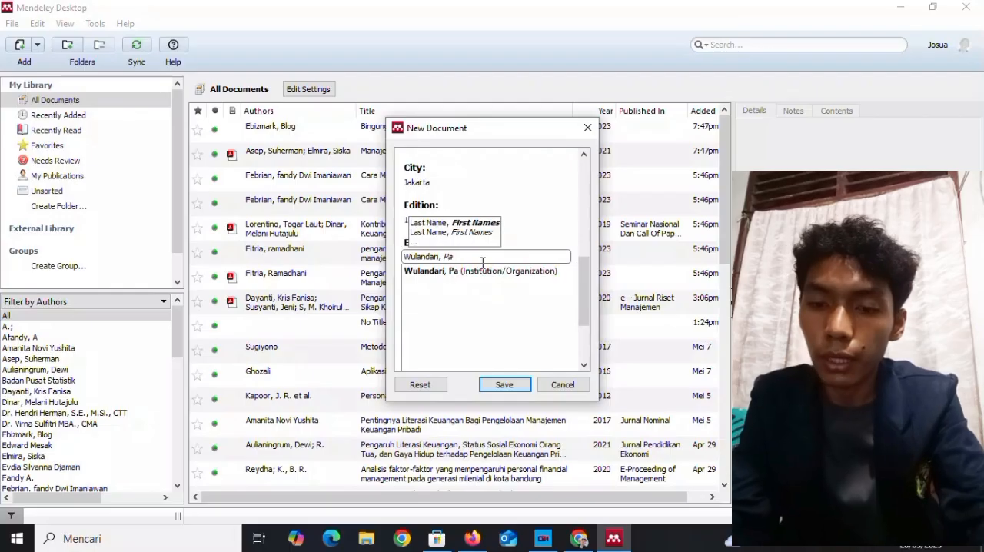
{"action": "type", "text": "tricia"}
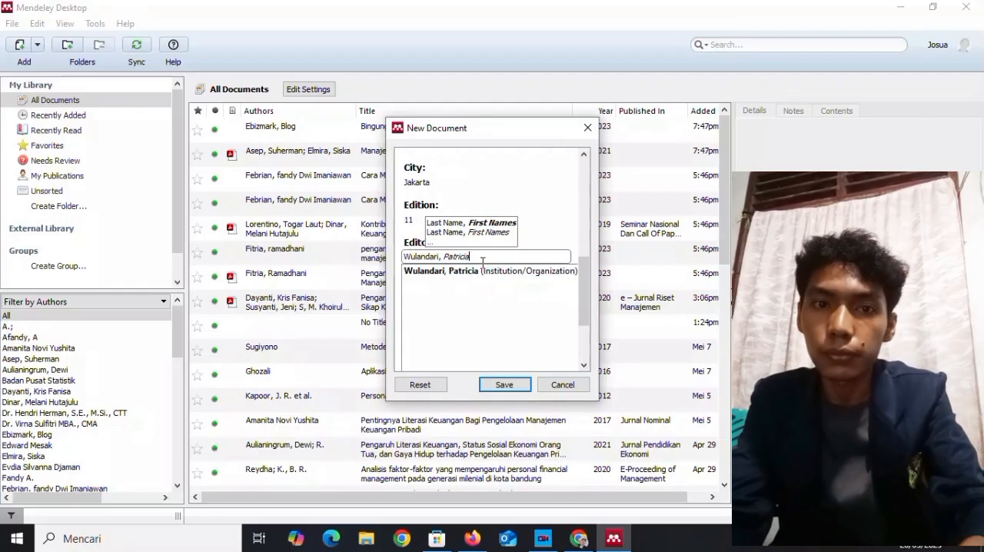
{"action": "left_click", "coordinate": [490, 273]}
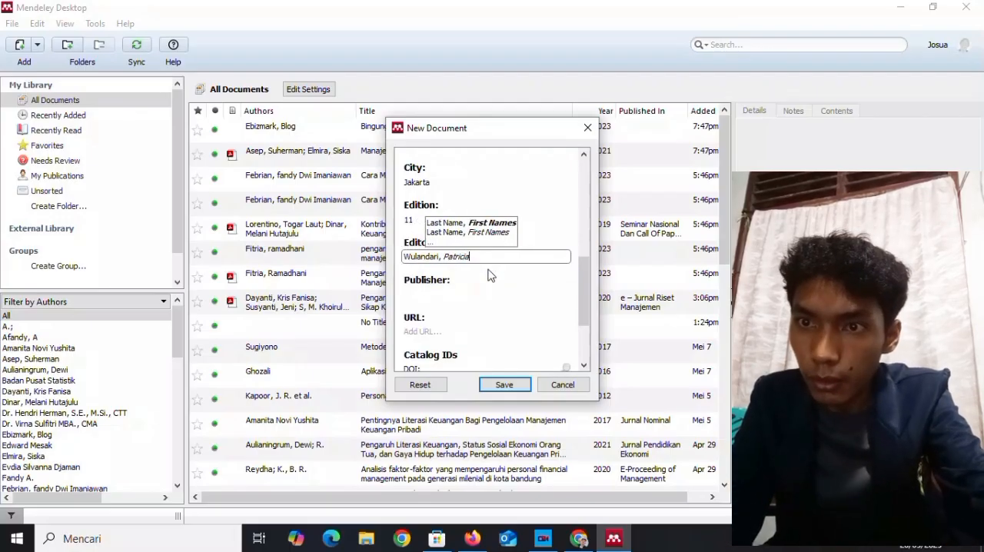
Set the "Filosofi Teras" entry's publisher to PT Kompas Media Nusantara.
{"action": "left_click", "coordinate": [479, 293]}
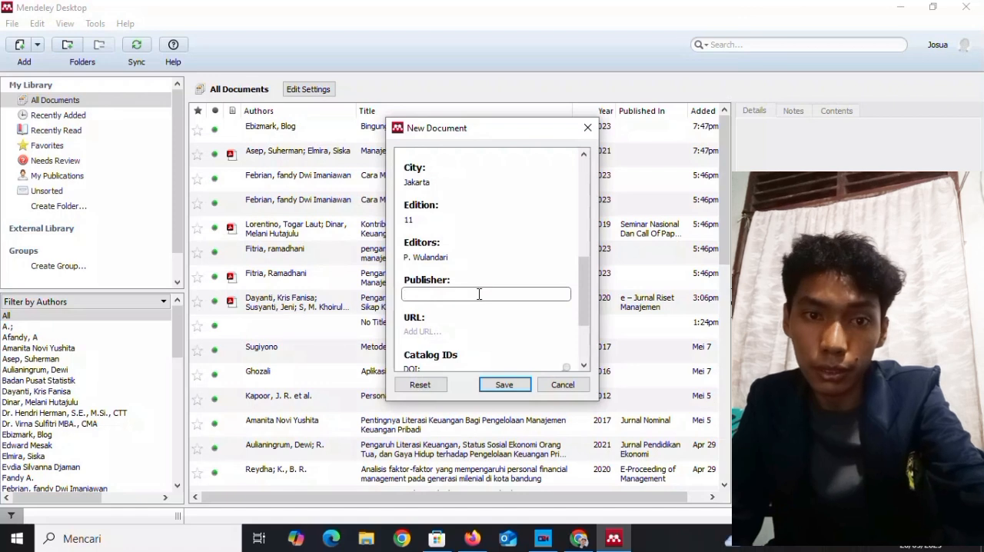
{"action": "type", "text": "PT"}
{"action": "key", "text": "BackSpace"}
{"action": "key", "text": "BackSpace"}
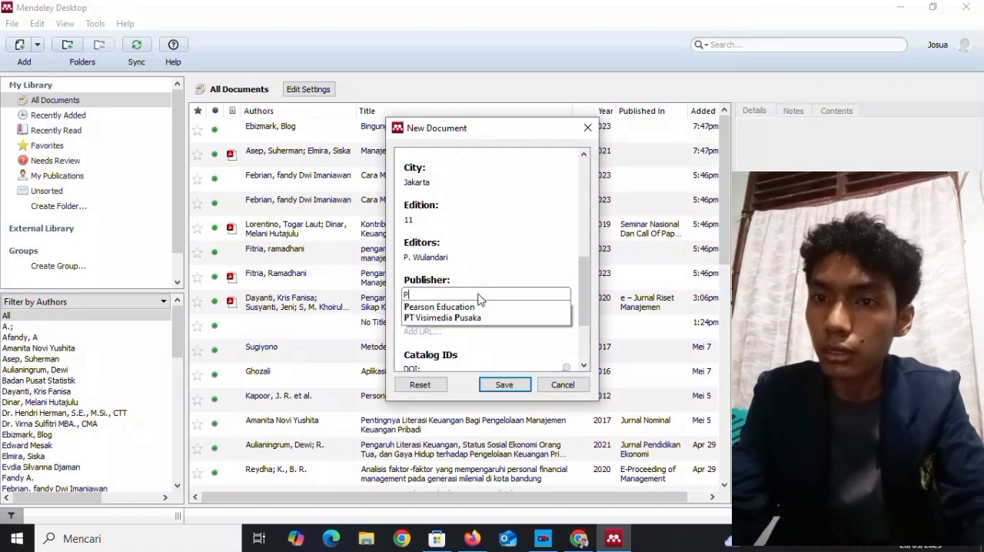
{"action": "type", "text": "T"}
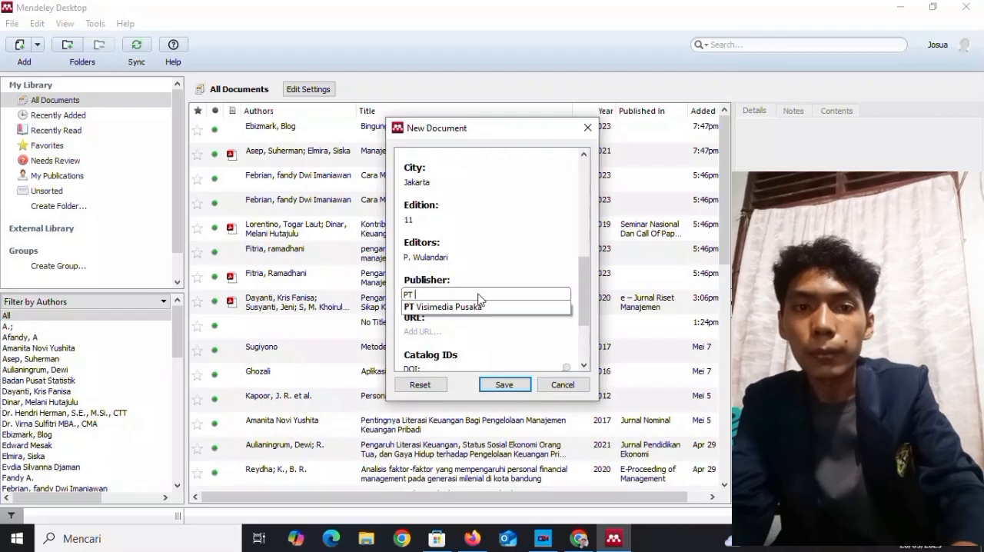
{"action": "type", "text": " Kom"}
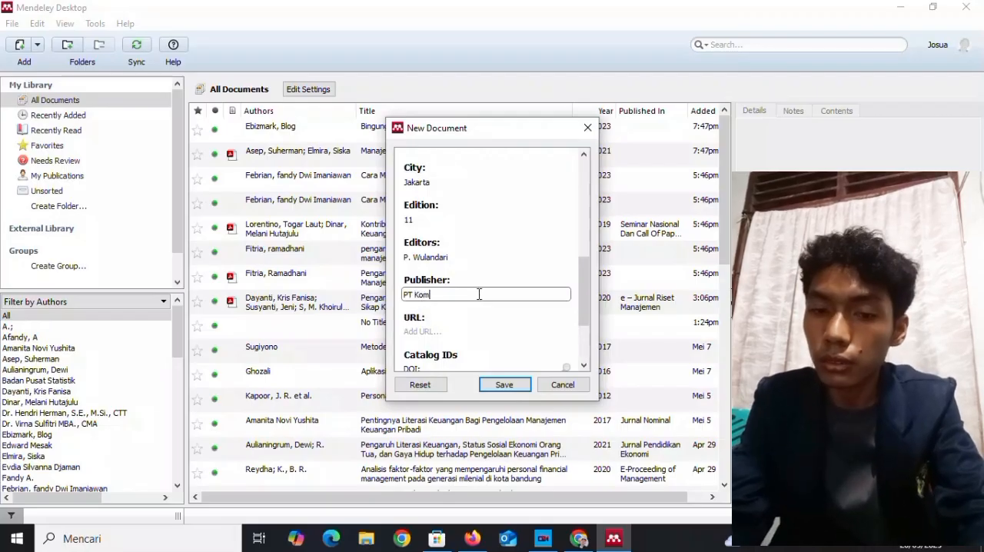
{"action": "type", "text": "pas "}
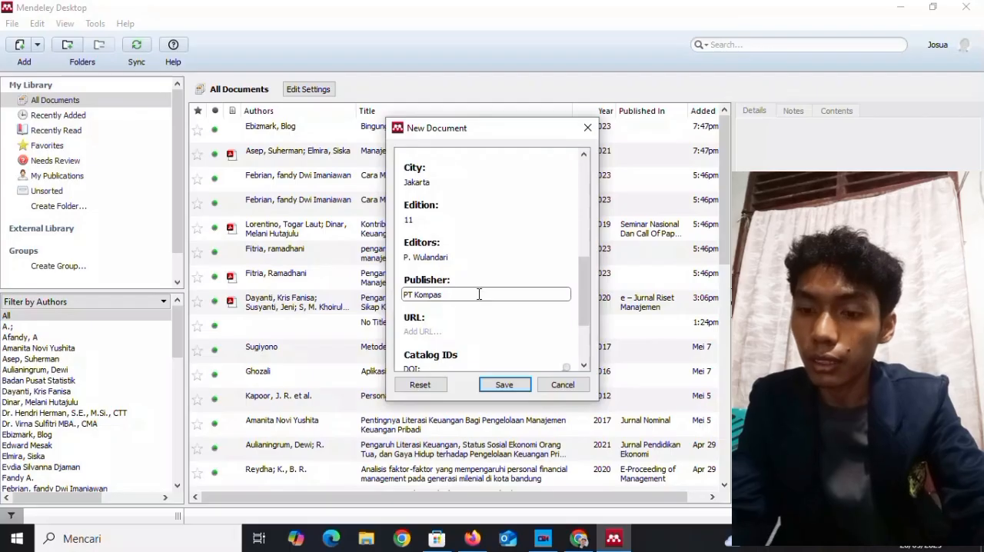
{"action": "type", "text": "Media "}
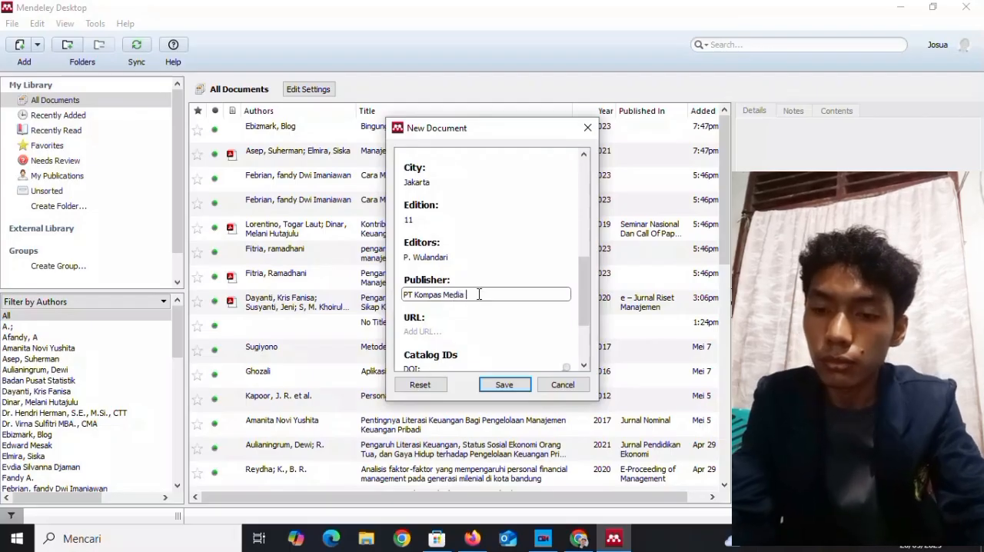
{"action": "type", "text": "Nusantara"}
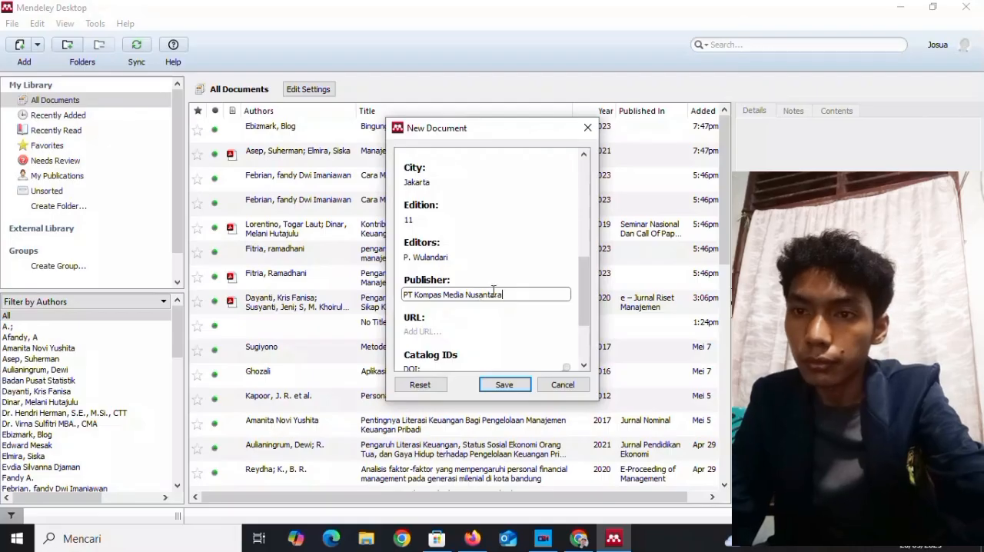
{"action": "left_click", "coordinate": [584, 281]}
{"action": "left_click_drag", "start_coordinate": [584, 281], "coordinate": [586, 296]}
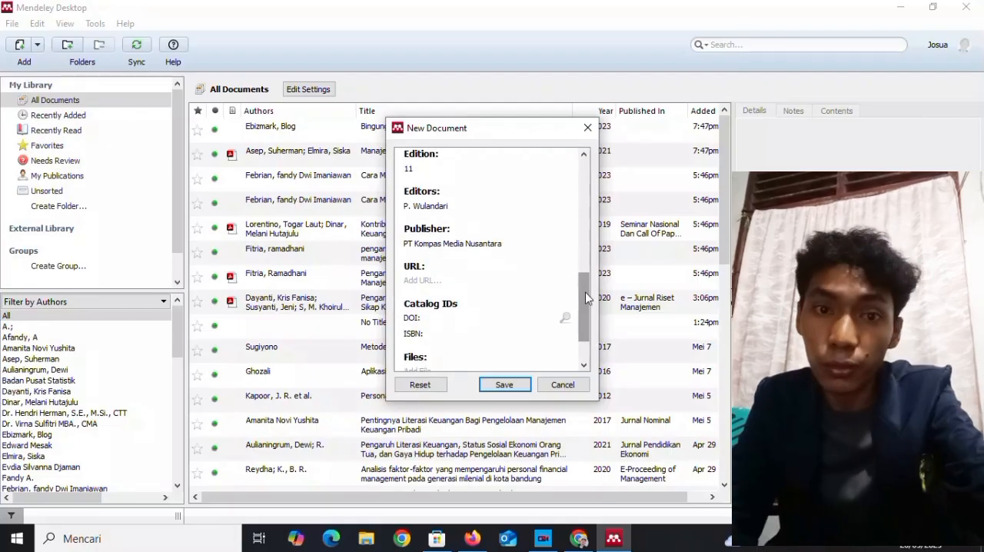
{"action": "left_click_drag", "start_coordinate": [586, 296], "coordinate": [586, 289]}
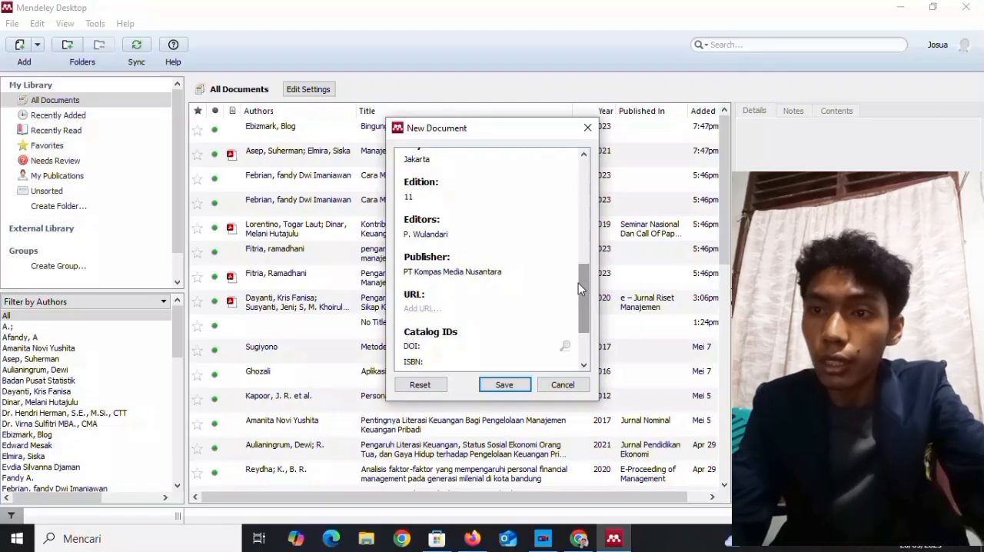
{"action": "scroll", "coordinate": [580, 288], "scroll_direction": "down", "scroll_amount": 3}
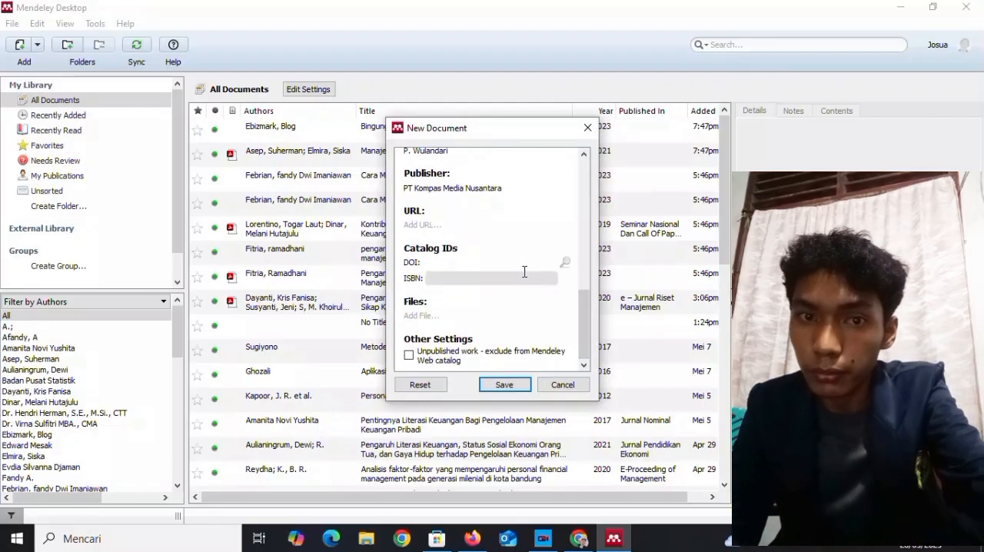
{"action": "left_click", "coordinate": [524, 277]}
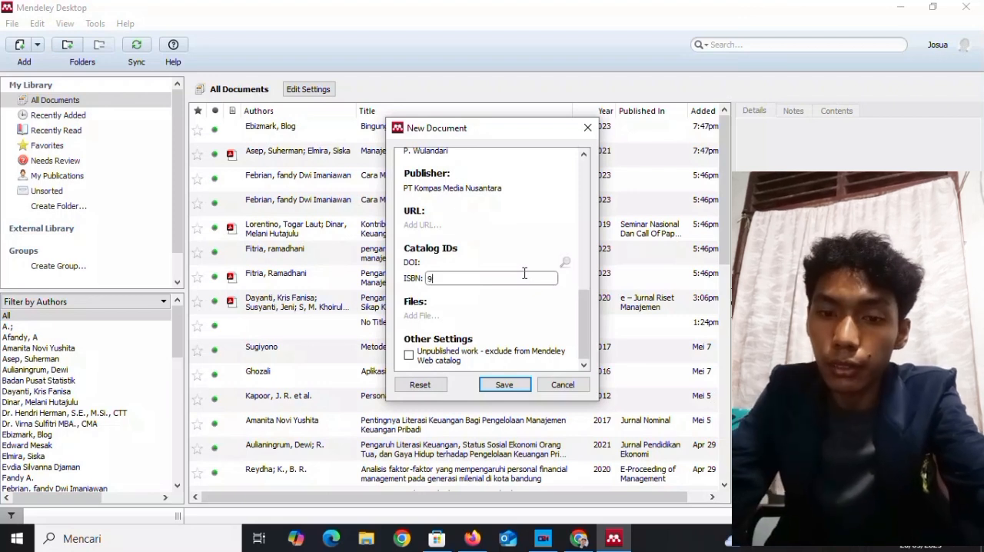
{"action": "type", "text": "97"}
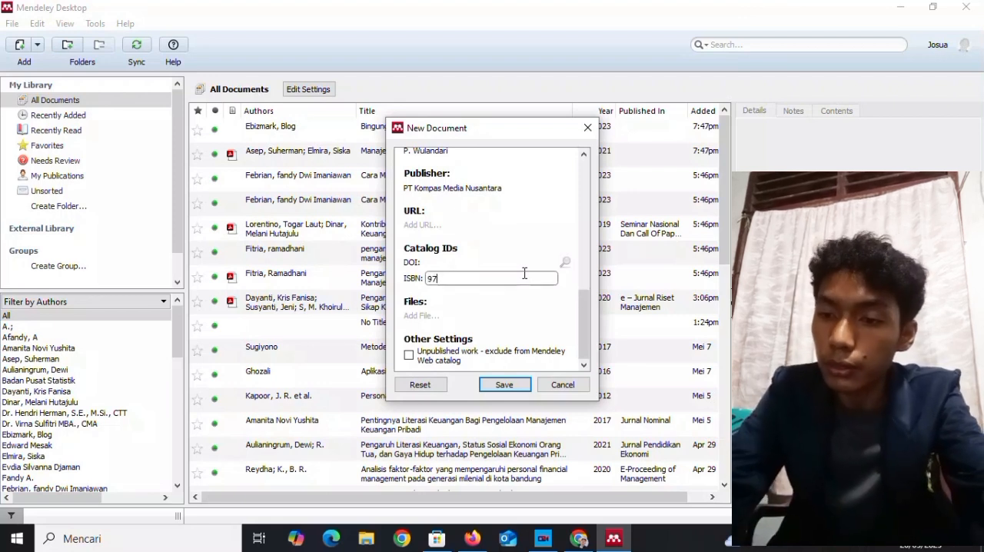
{"action": "type", "text": "8-"}
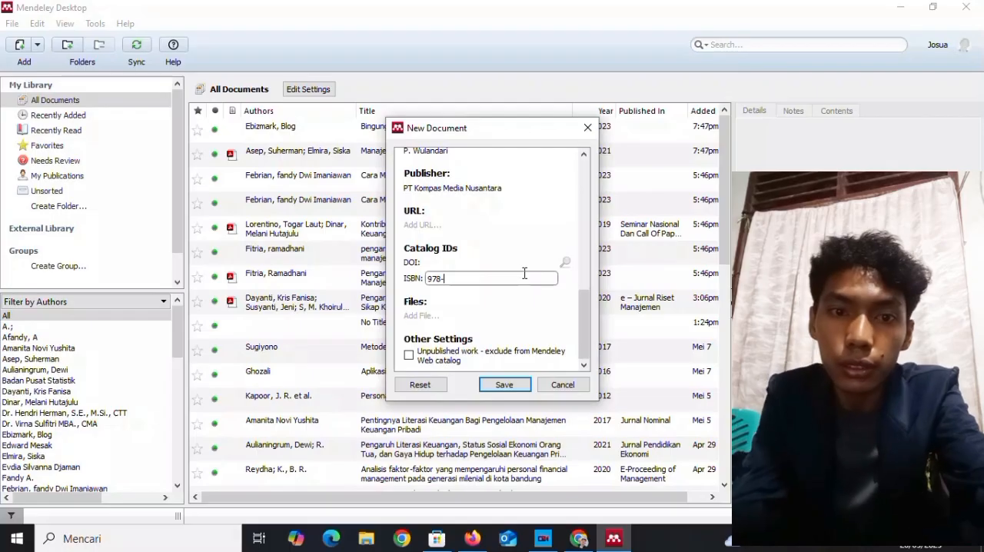
{"action": "type", "text": "60"}
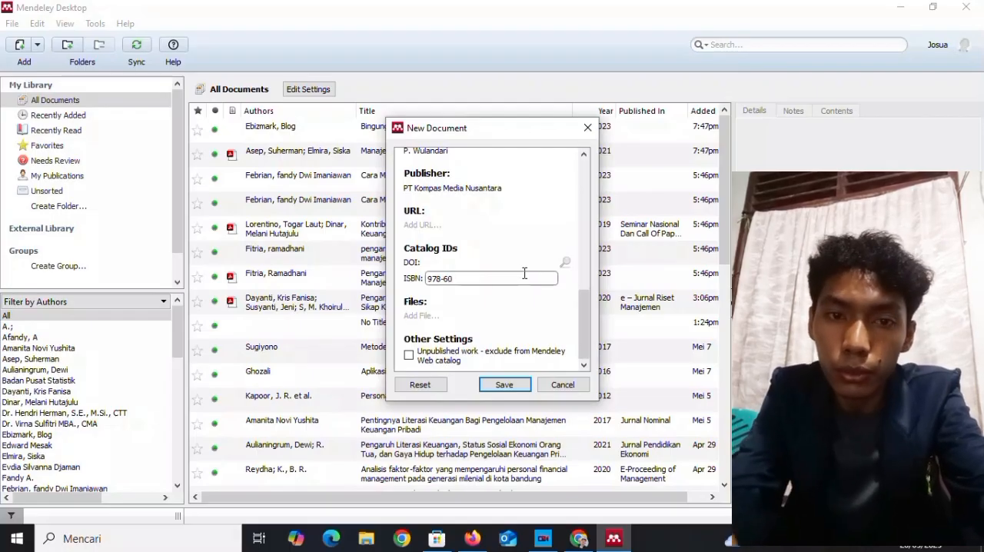
{"action": "type", "text": "2-412"}
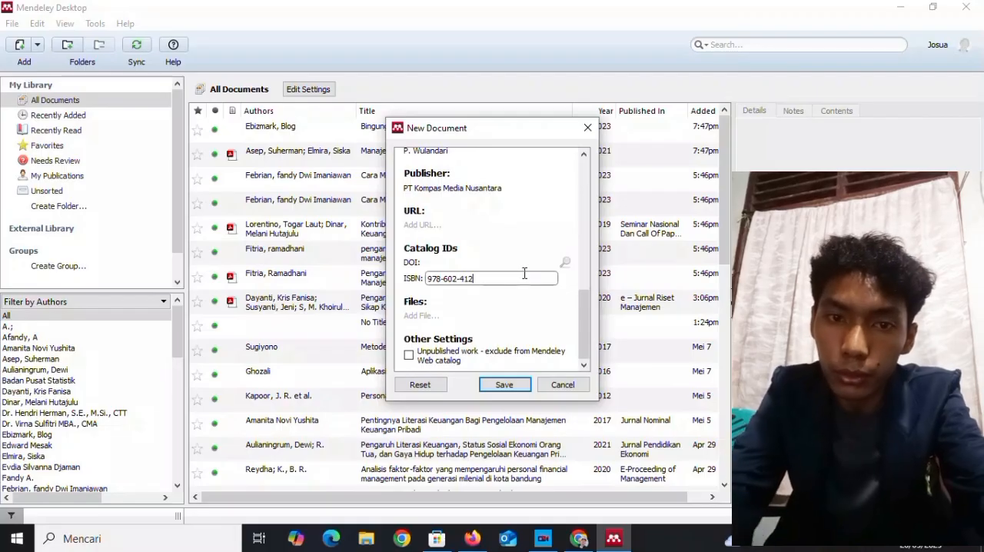
{"action": "type", "text": "-518"}
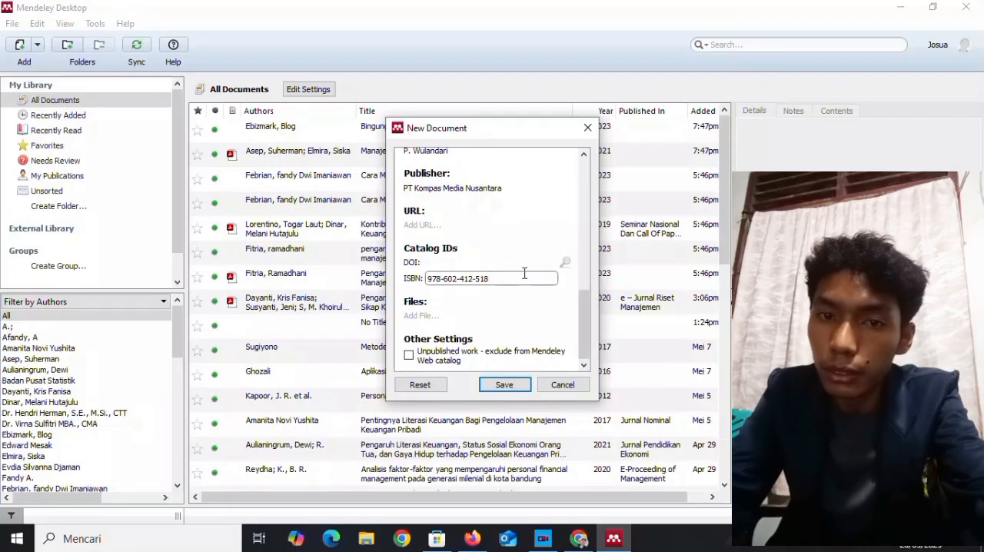
{"action": "type", "text": "-9"}
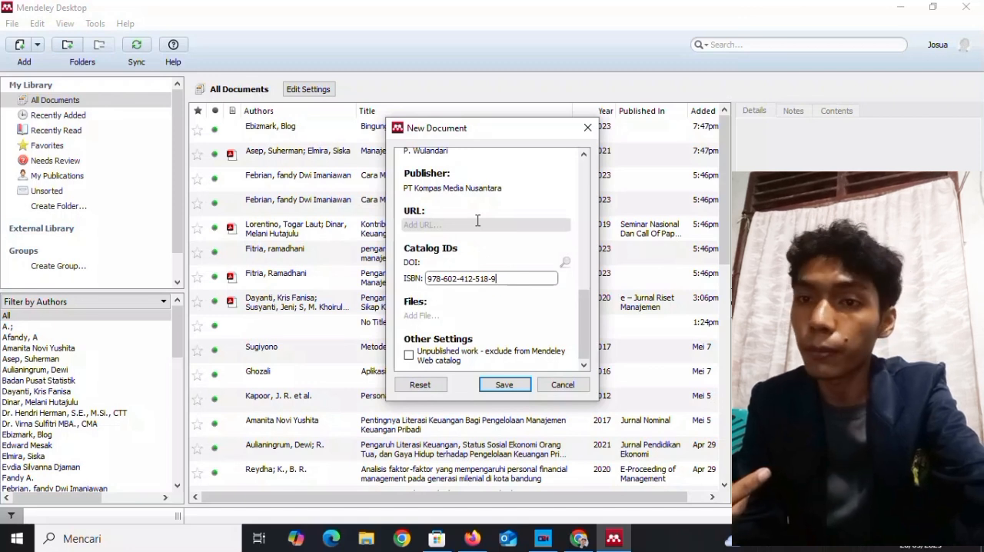
{"action": "left_click", "coordinate": [583, 315]}
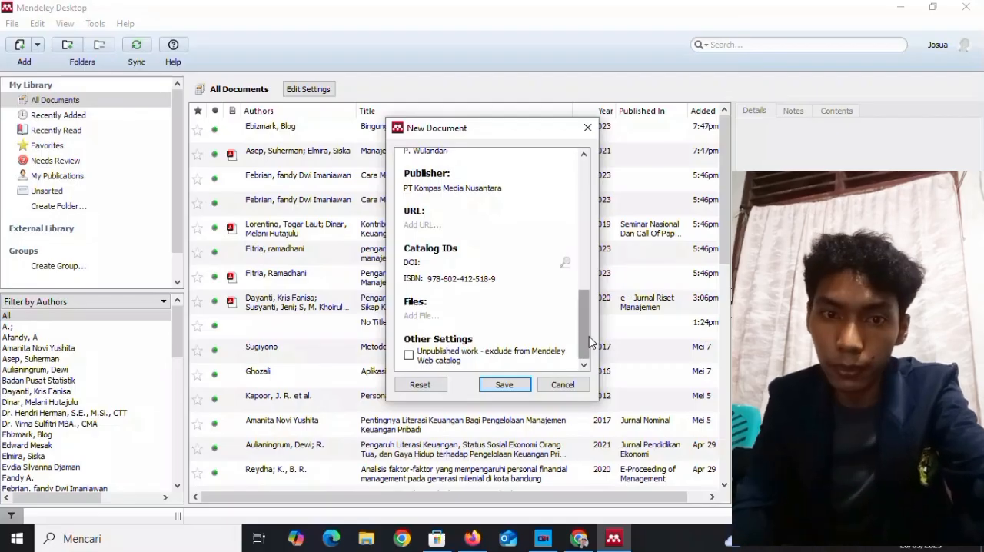
{"action": "left_click", "coordinate": [516, 386]}
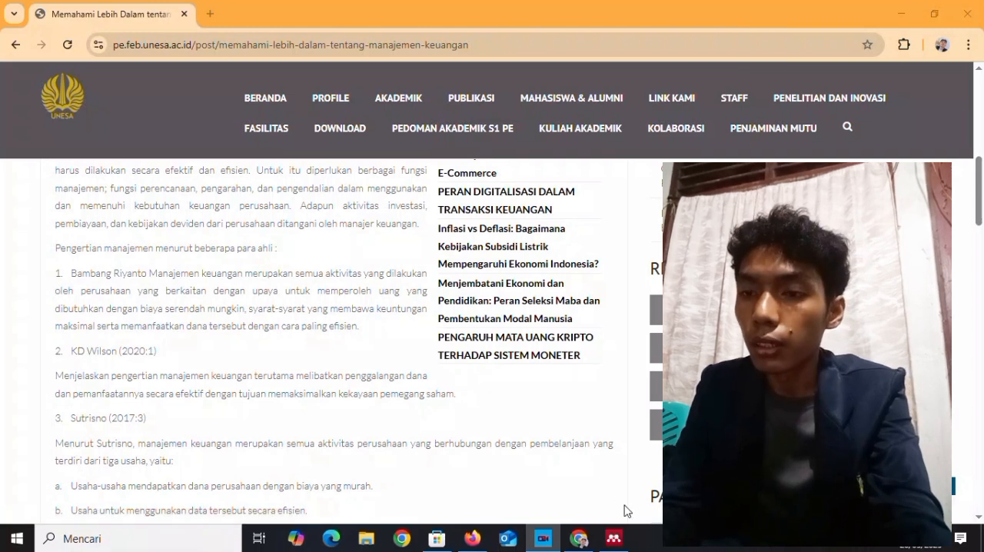
Switch to Mendeley Desktop and start a new manual entry with the document type Web Page.
{"action": "left_click", "coordinate": [613, 540]}
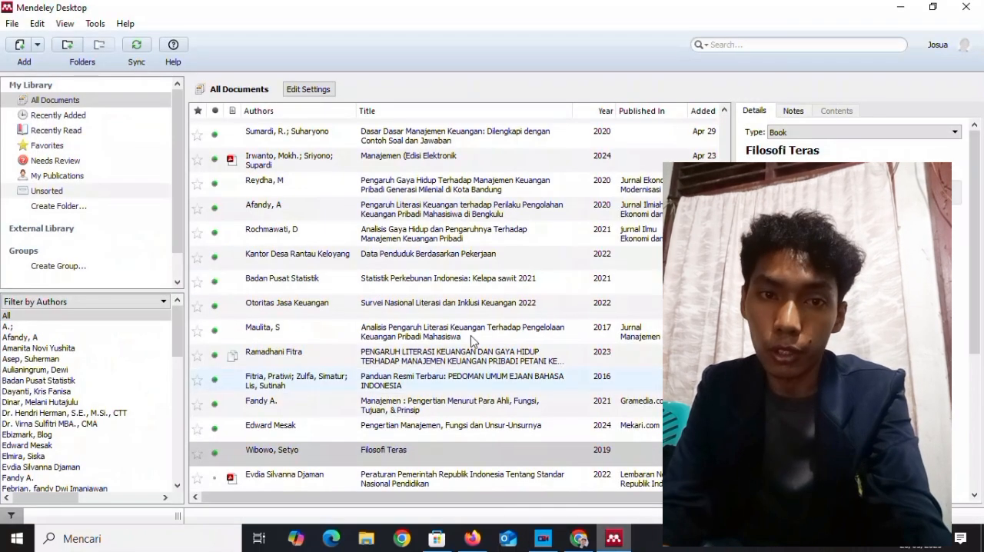
{"action": "left_click", "coordinate": [13, 25]}
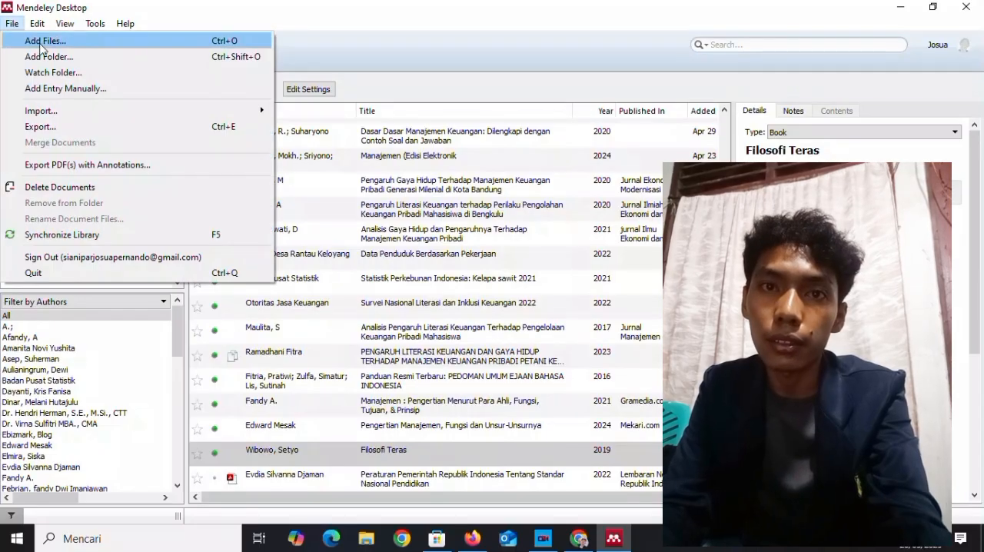
{"action": "left_click", "coordinate": [60, 89]}
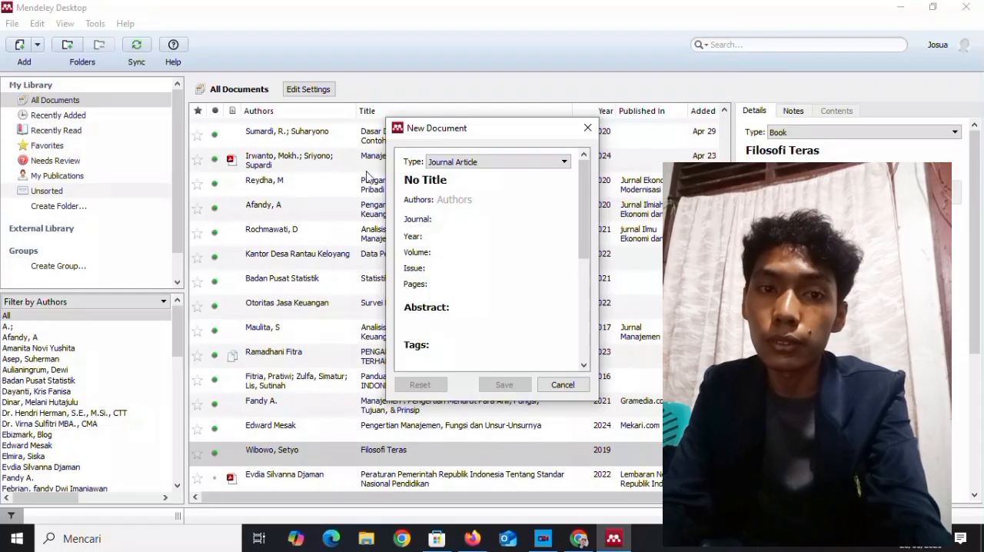
{"action": "left_click", "coordinate": [564, 162]}
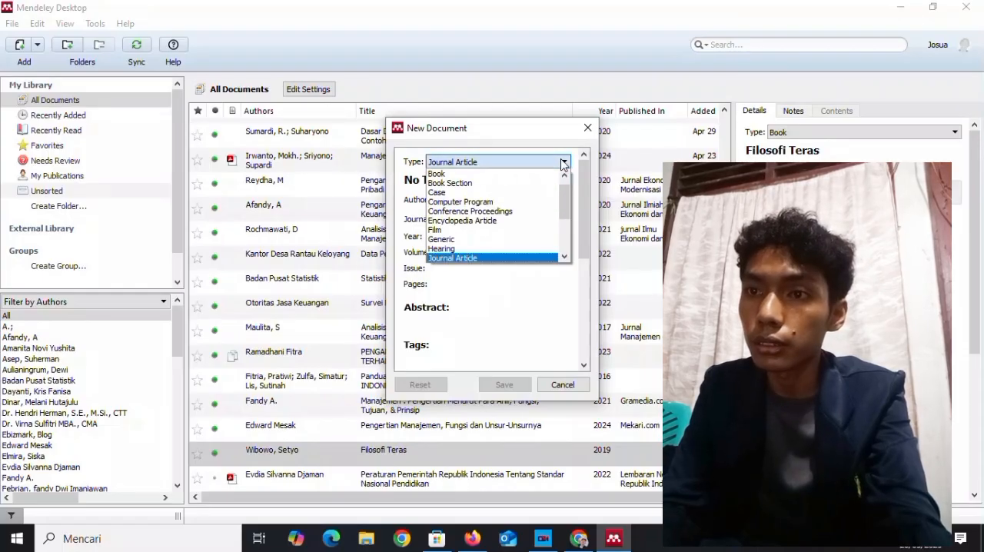
{"action": "left_click_drag", "start_coordinate": [563, 190], "coordinate": [565, 260]}
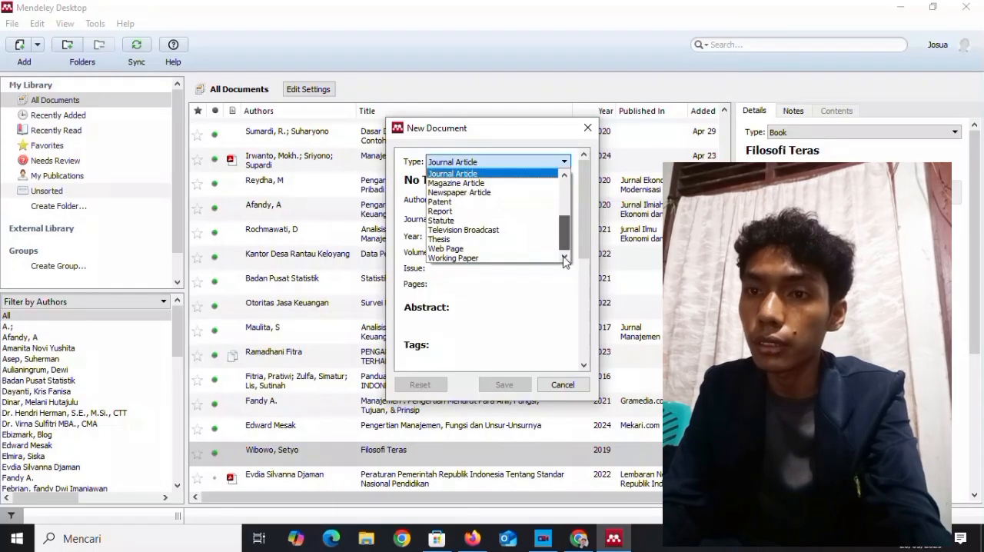
{"action": "left_click", "coordinate": [520, 248]}
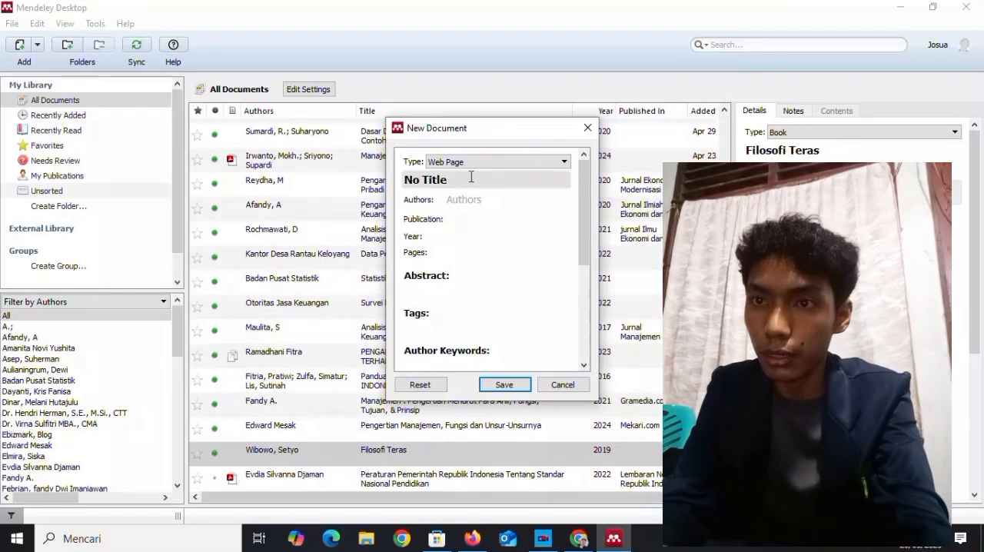
Title the new web page entry "Memahami Lebih dalam Tentang manajemen Keuangan".
{"action": "left_click_drag", "start_coordinate": [452, 179], "coordinate": [387, 183]}
{"action": "key", "text": "BackSpace"}
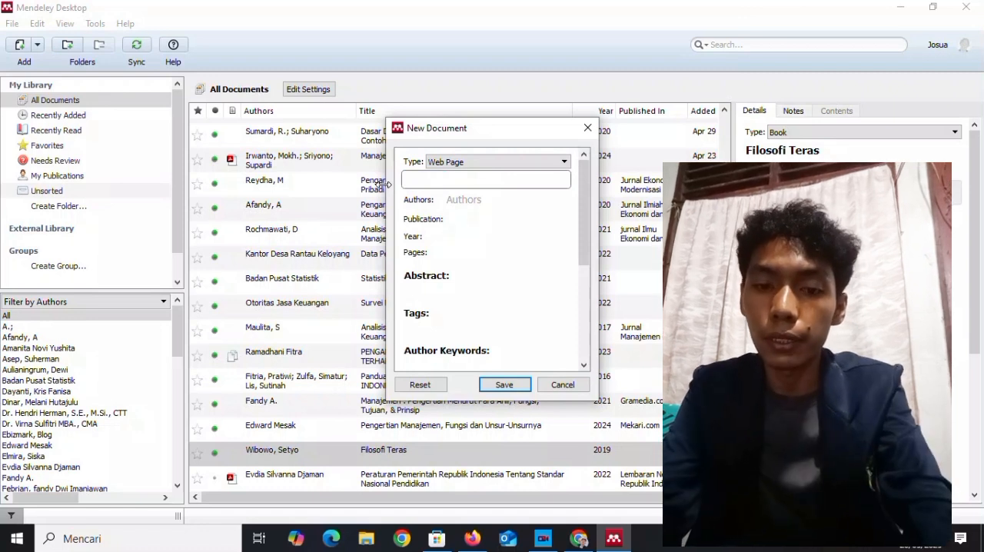
{"action": "type", "text": "Memaha"}
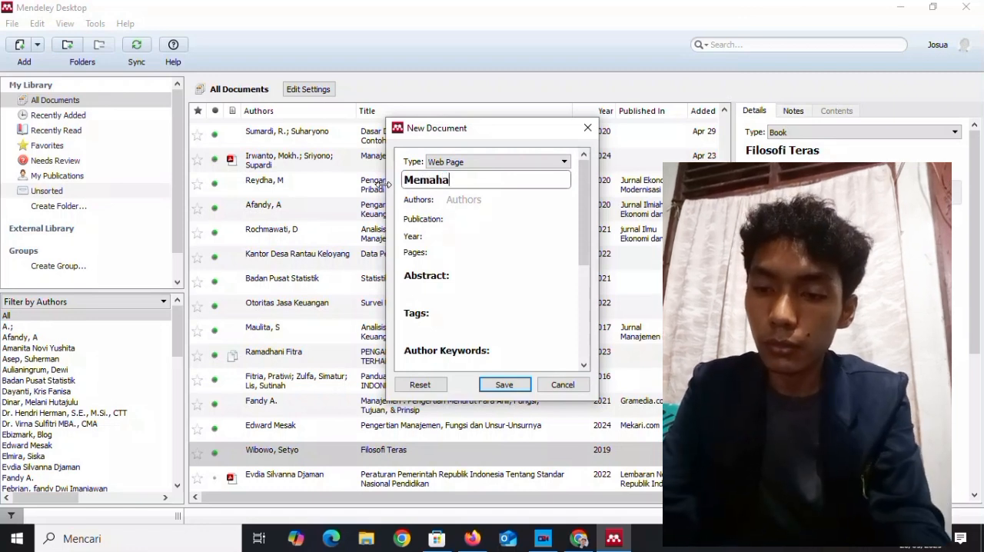
{"action": "type", "text": "mi "}
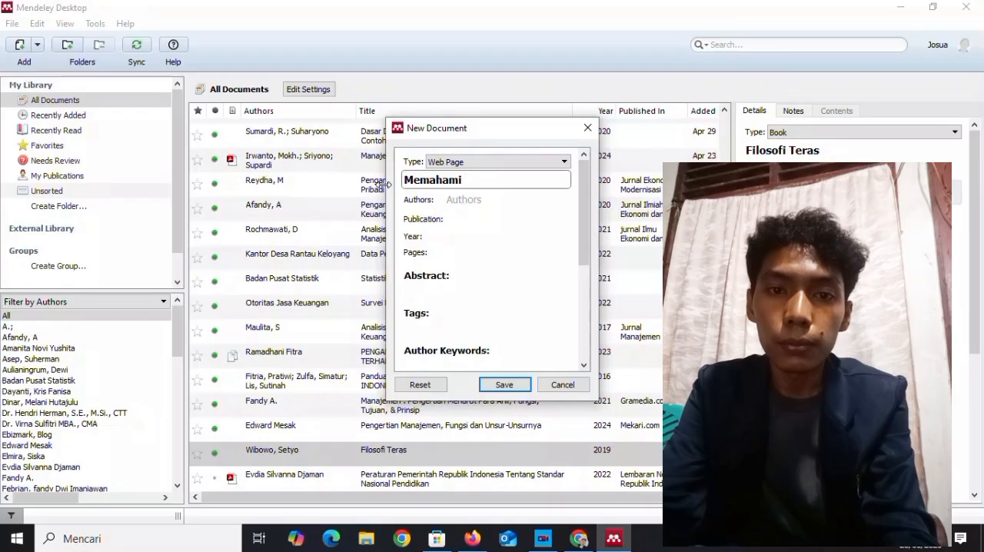
{"action": "type", "text": "Lebih dalam"}
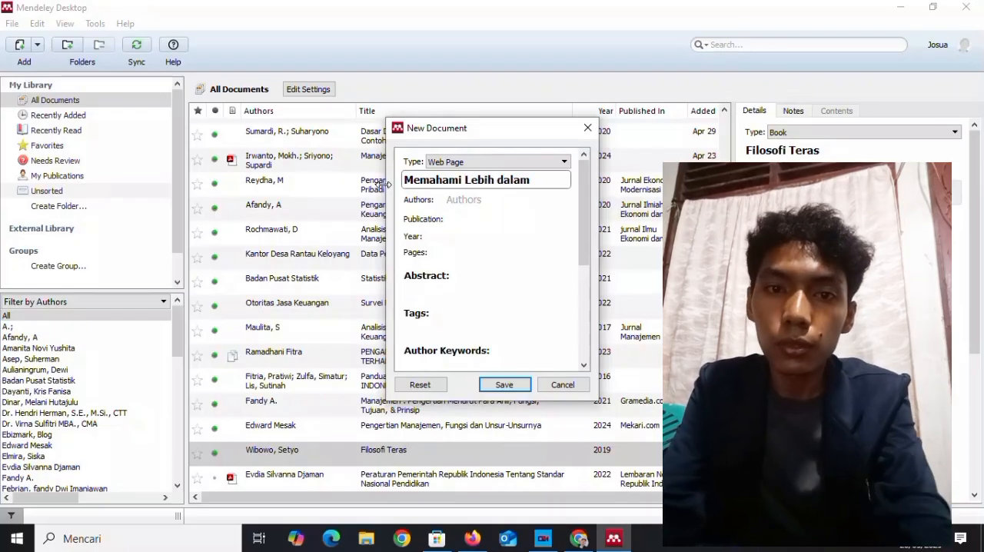
{"action": "type", "text": " Tentan"}
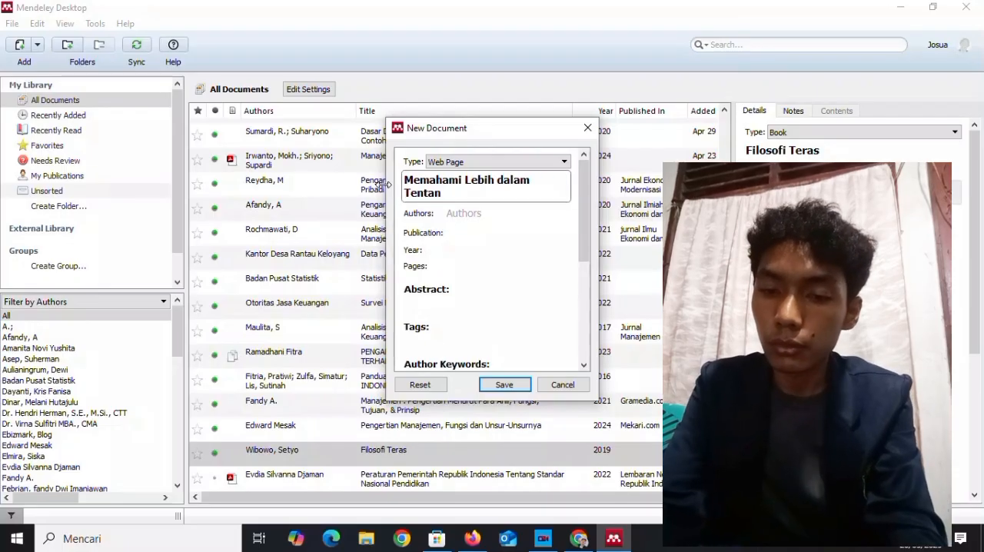
{"action": "type", "text": "g manajemen"}
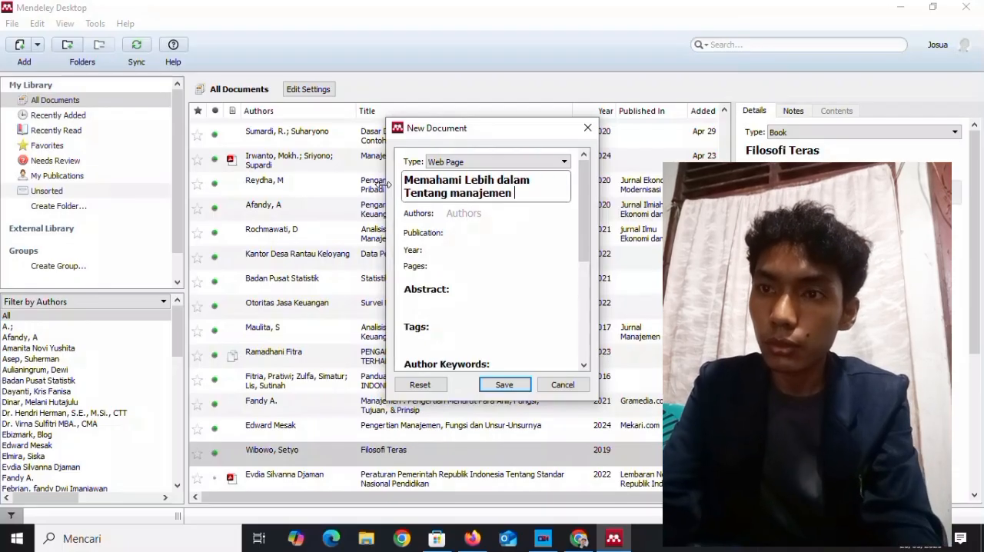
{"action": "type", "text": " Keuangan"}
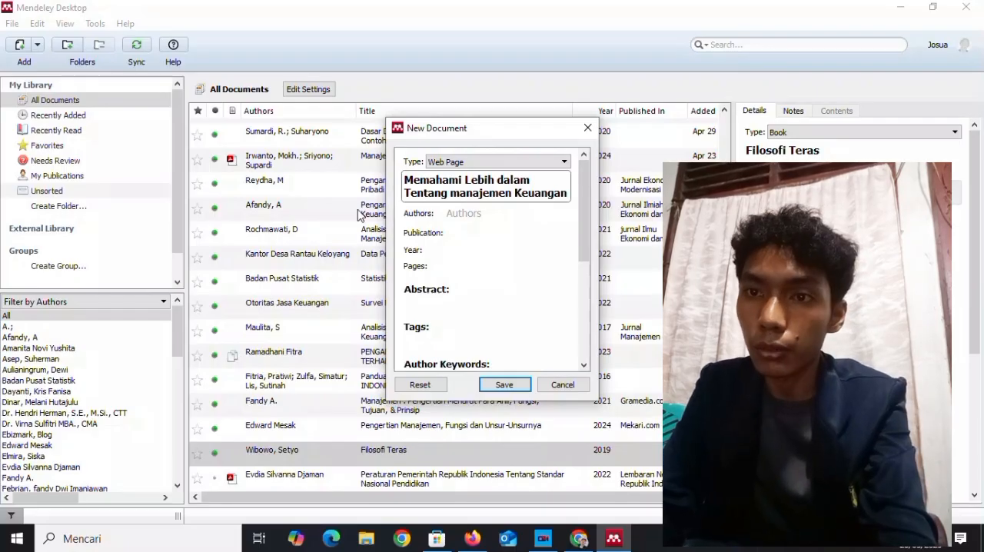
Enter the web page author's name, last name before first name, with both parts capitalized.
{"action": "left_click", "coordinate": [458, 213]}
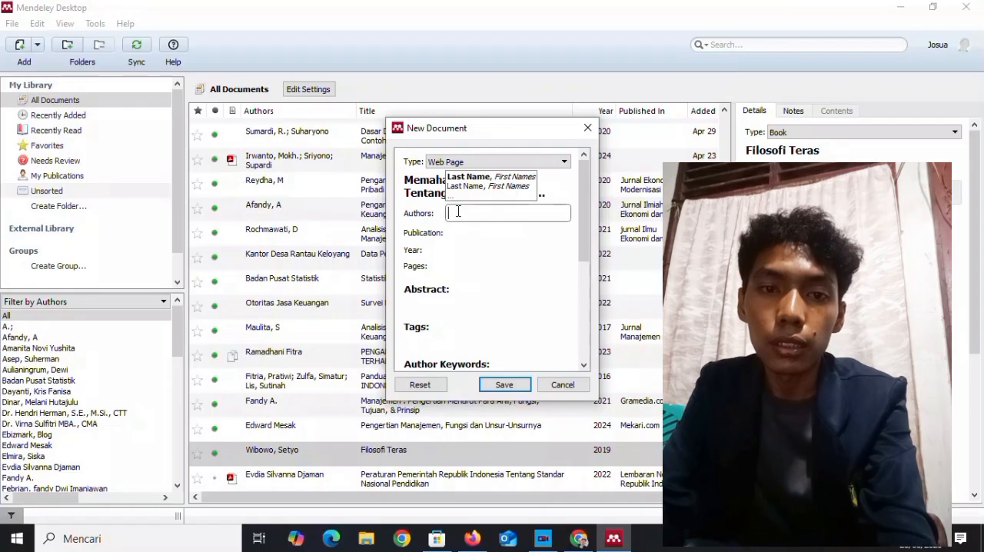
{"action": "type", "text": "R"}
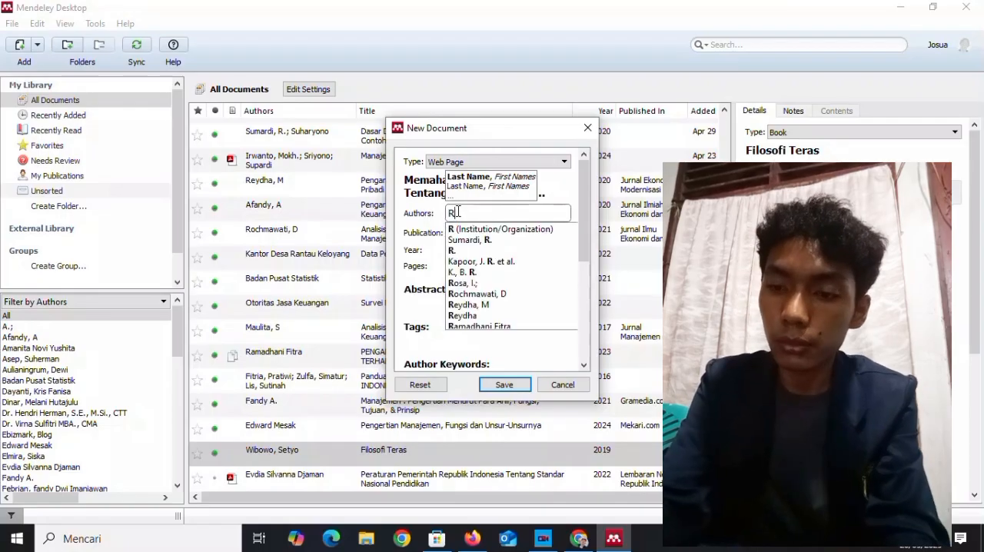
{"action": "type", "text": "iyanto. "}
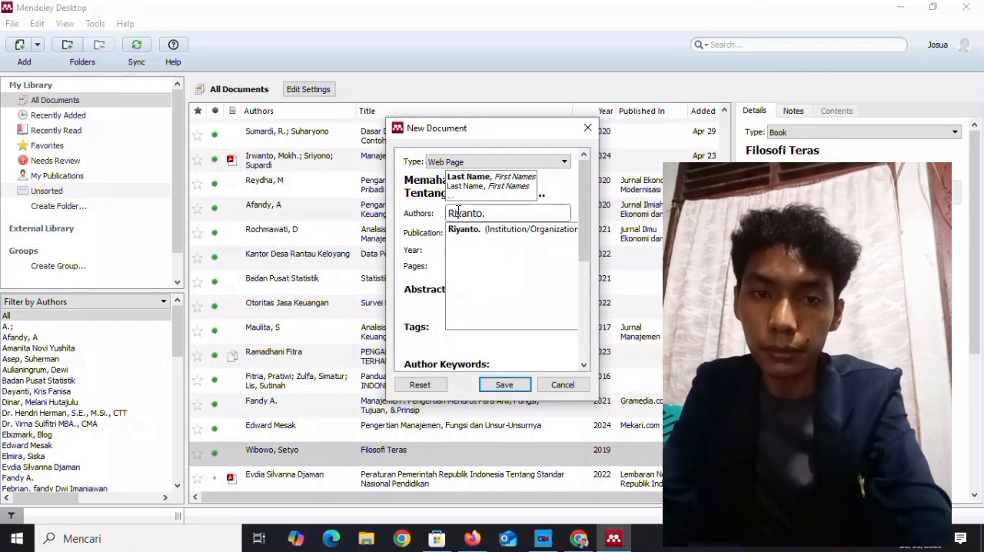
{"action": "type", "text": "bambang"}
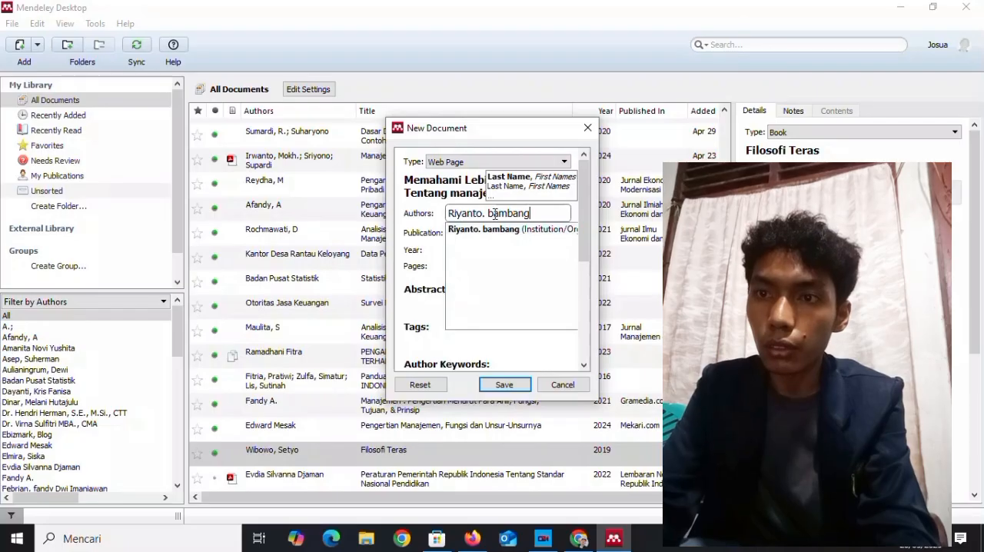
{"action": "left_click", "coordinate": [494, 215]}
{"action": "key", "text": "BackSpace"}
{"action": "type", "text": "B"}
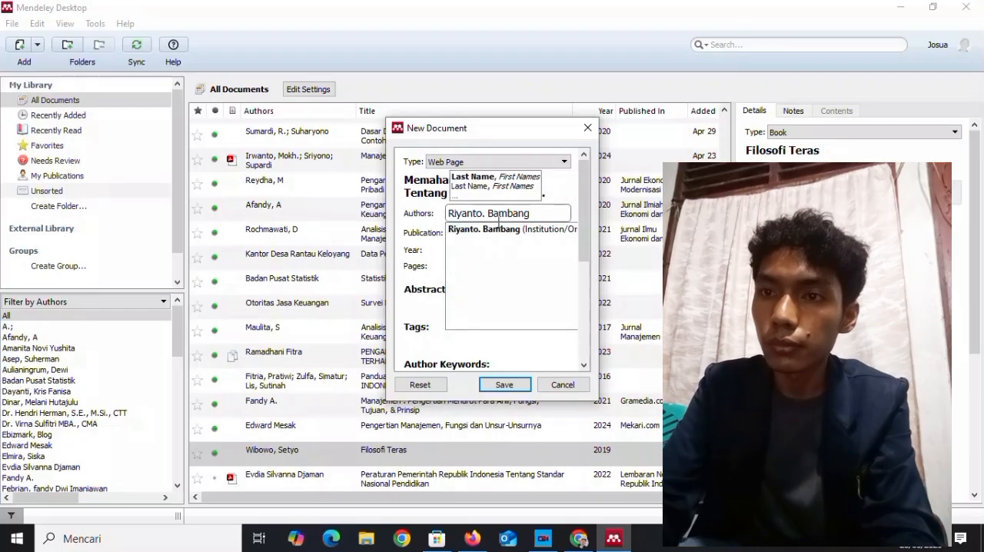
{"action": "left_click", "coordinate": [489, 229]}
Set the web page entry's year to 2025, leaving the publication field empty.
{"action": "left_click", "coordinate": [486, 232]}
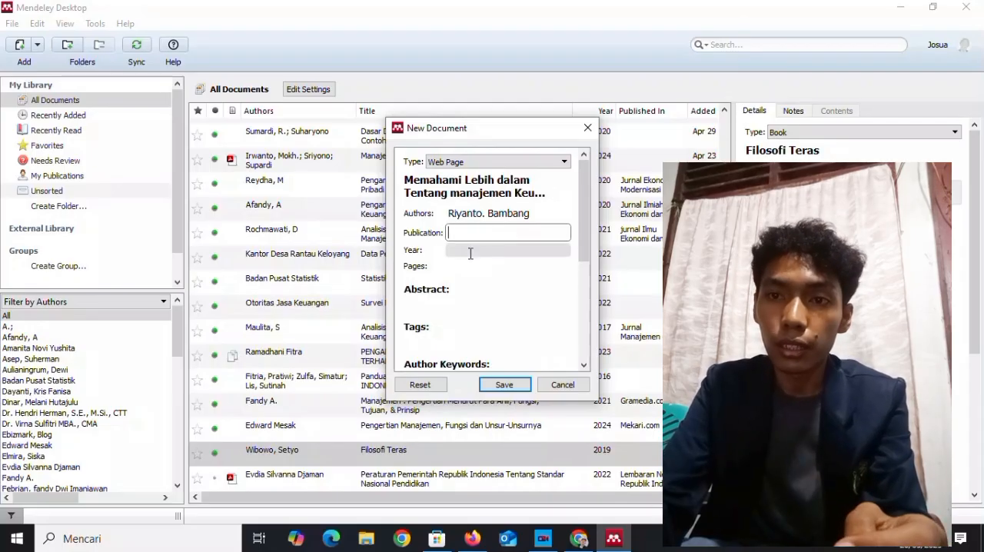
{"action": "left_click", "coordinate": [470, 253]}
{"action": "type", "text": "2025"}
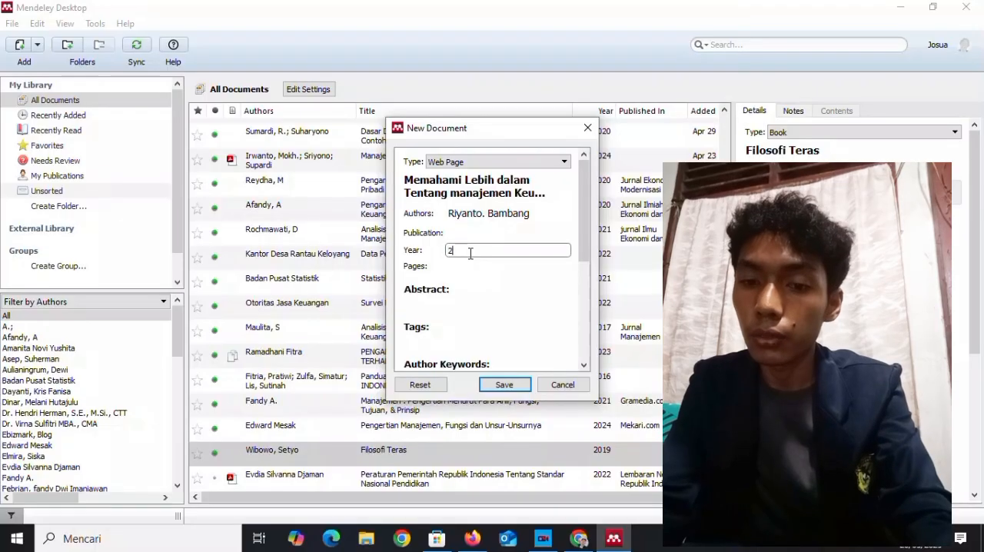
{"action": "left_click", "coordinate": [467, 279]}
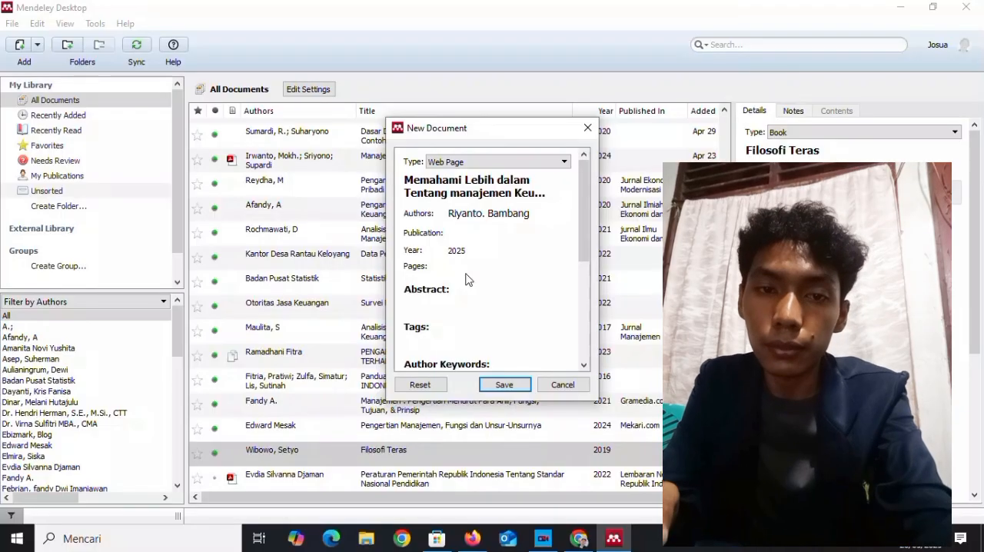
Set the web page entry's access date to 20 Mey 2025.
{"action": "left_click_drag", "start_coordinate": [582, 220], "coordinate": [573, 310]}
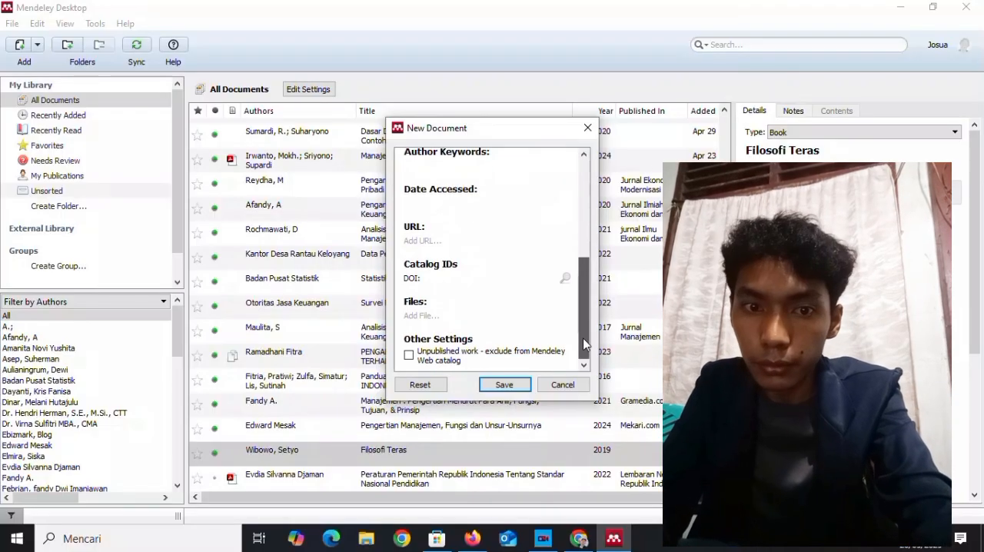
{"action": "left_click", "coordinate": [443, 202]}
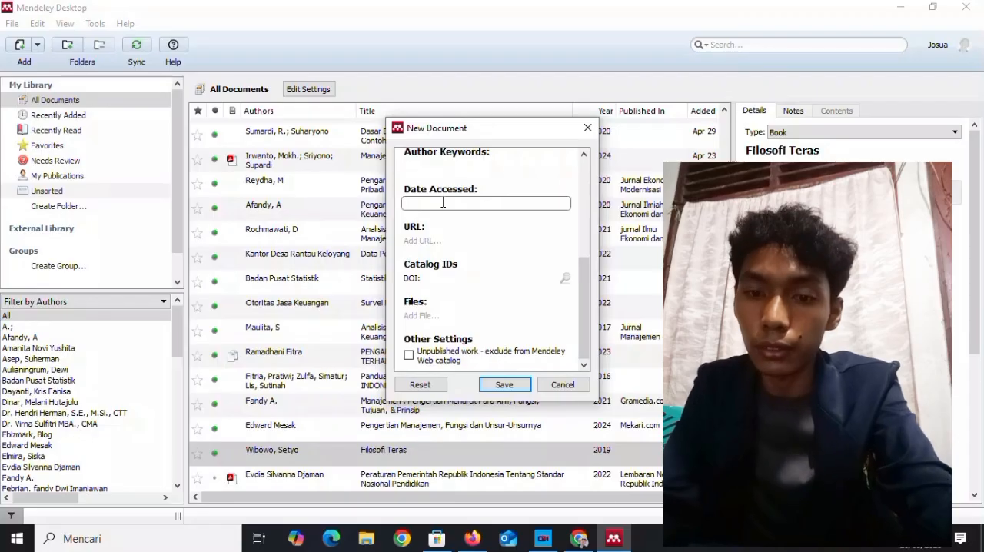
{"action": "type", "text": "20me"}
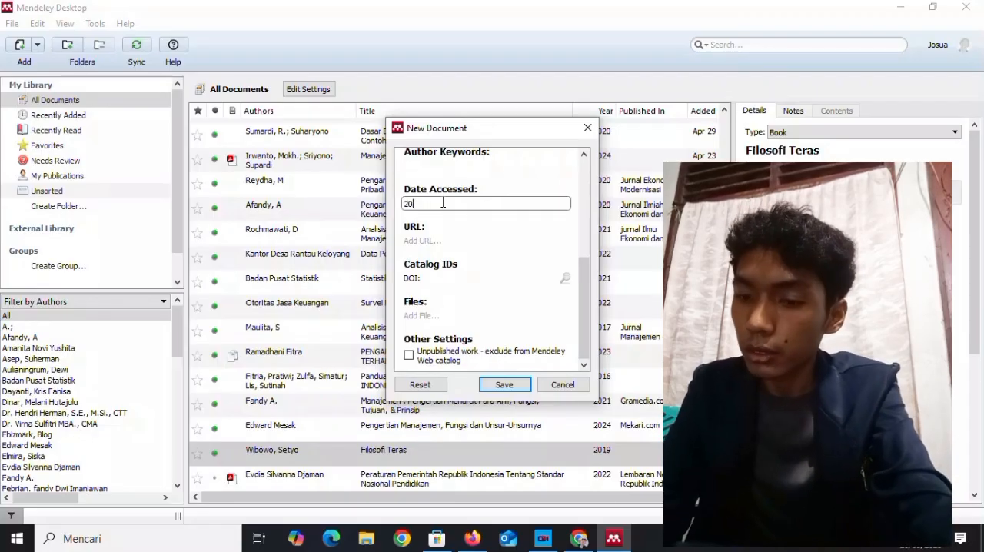
{"action": "type", "text": " Mey"}
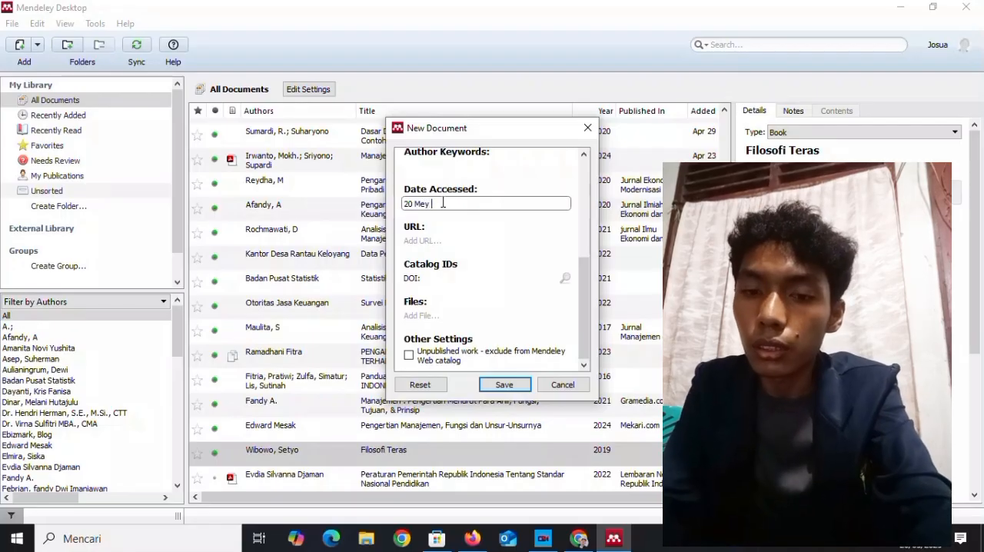
{"action": "type", "text": " 20"}
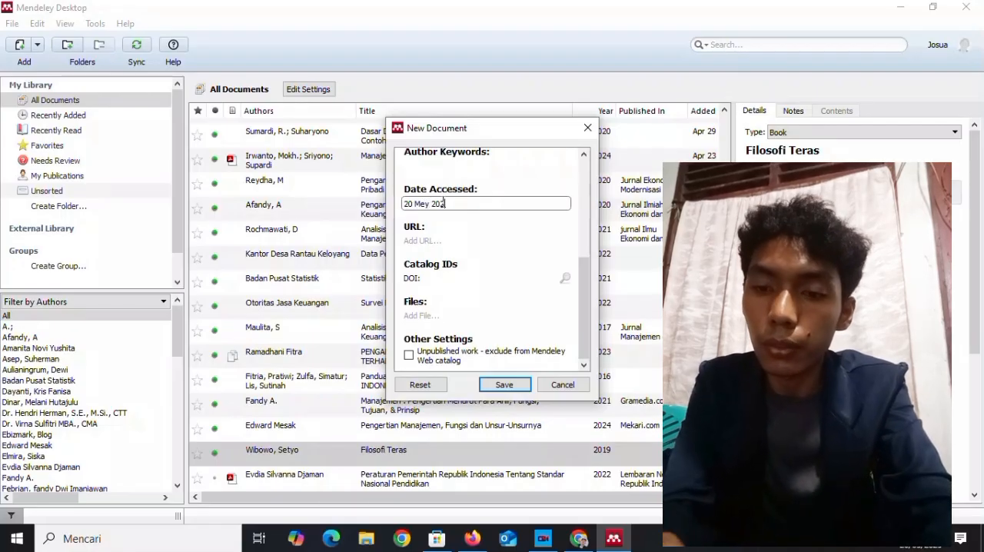
{"action": "type", "text": "25"}
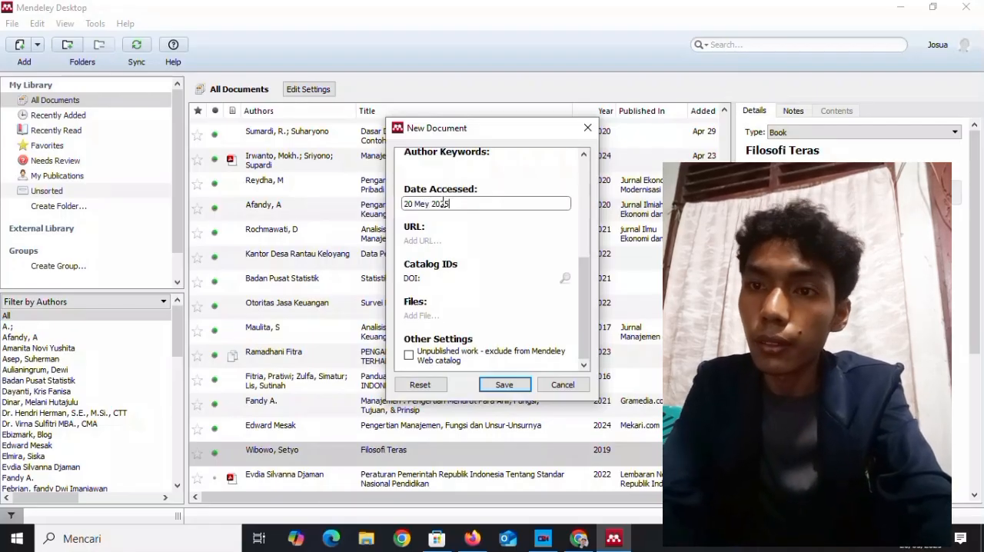
Paste the copied address of the financial management article as the entry's URL and save the new document.
{"action": "left_click", "coordinate": [585, 313]}
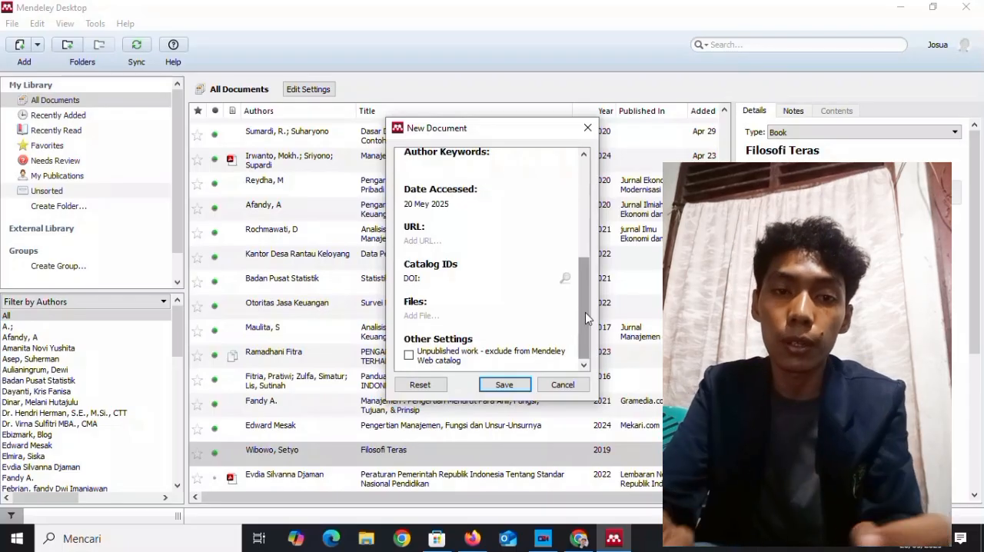
{"action": "left_click", "coordinate": [491, 241]}
{"action": "key", "text": "ctrl+v"}
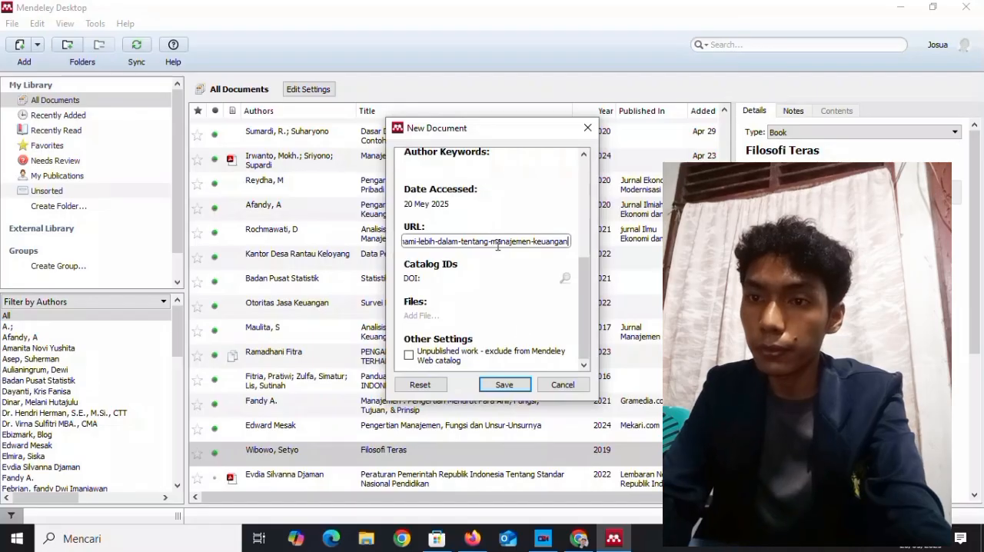
{"action": "left_click", "coordinate": [504, 385]}
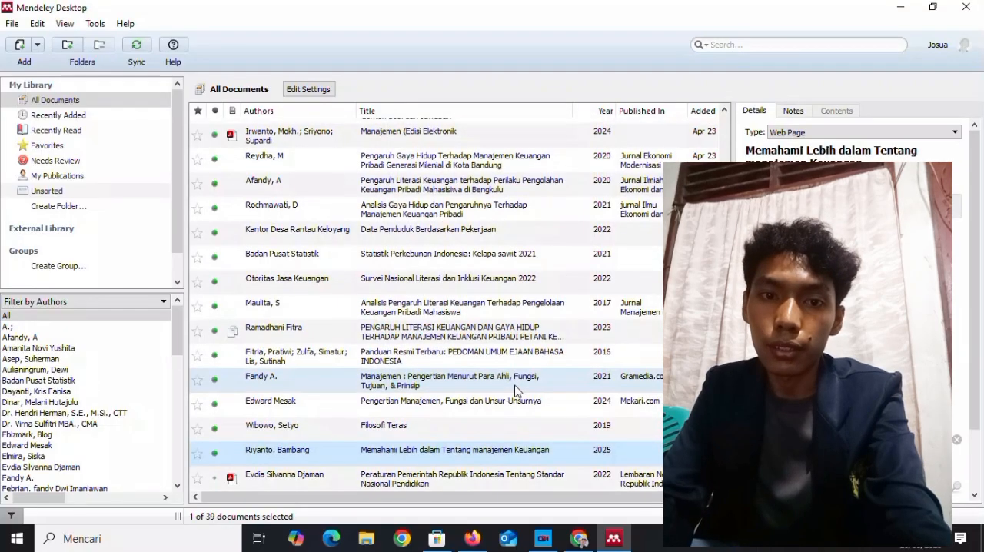